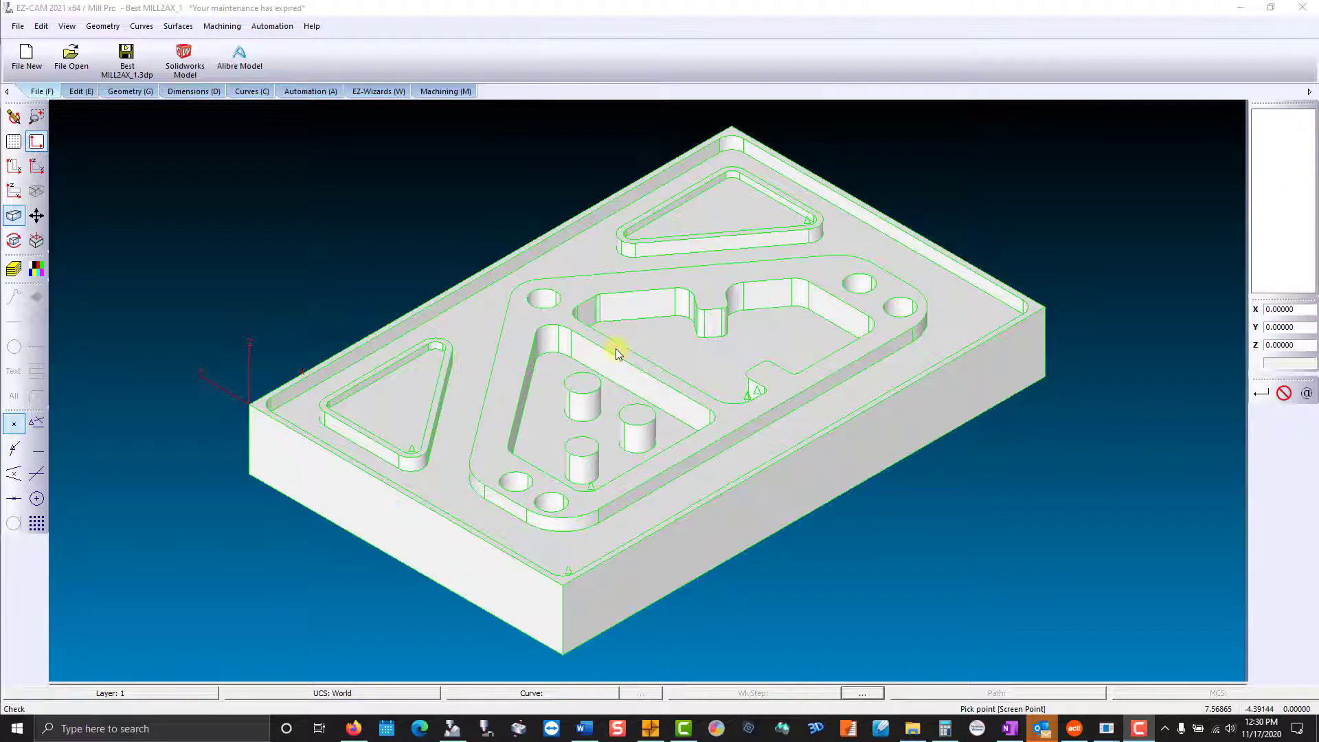
# - Run feature recognition and hole recognition for all UCS systems to outline pockets, contours and holes
pyautogui.click(371, 92)
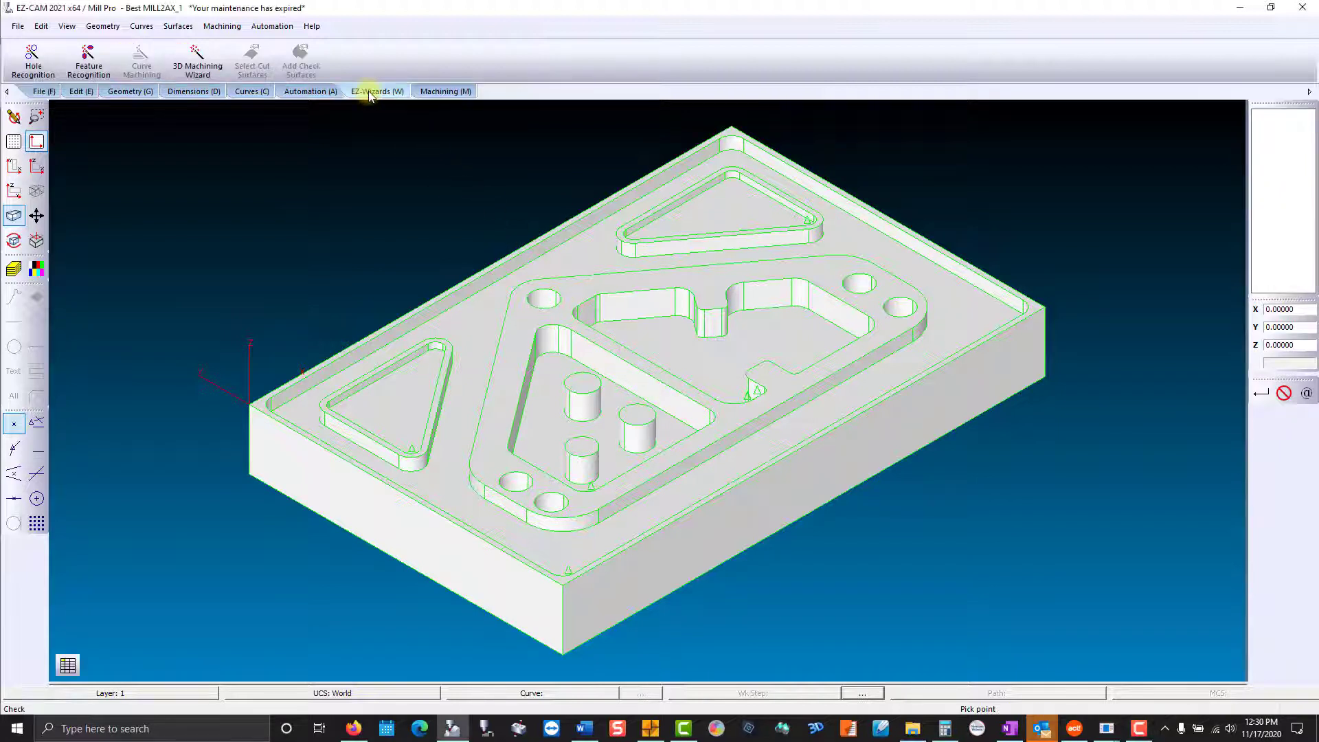
pyautogui.click(88, 61)
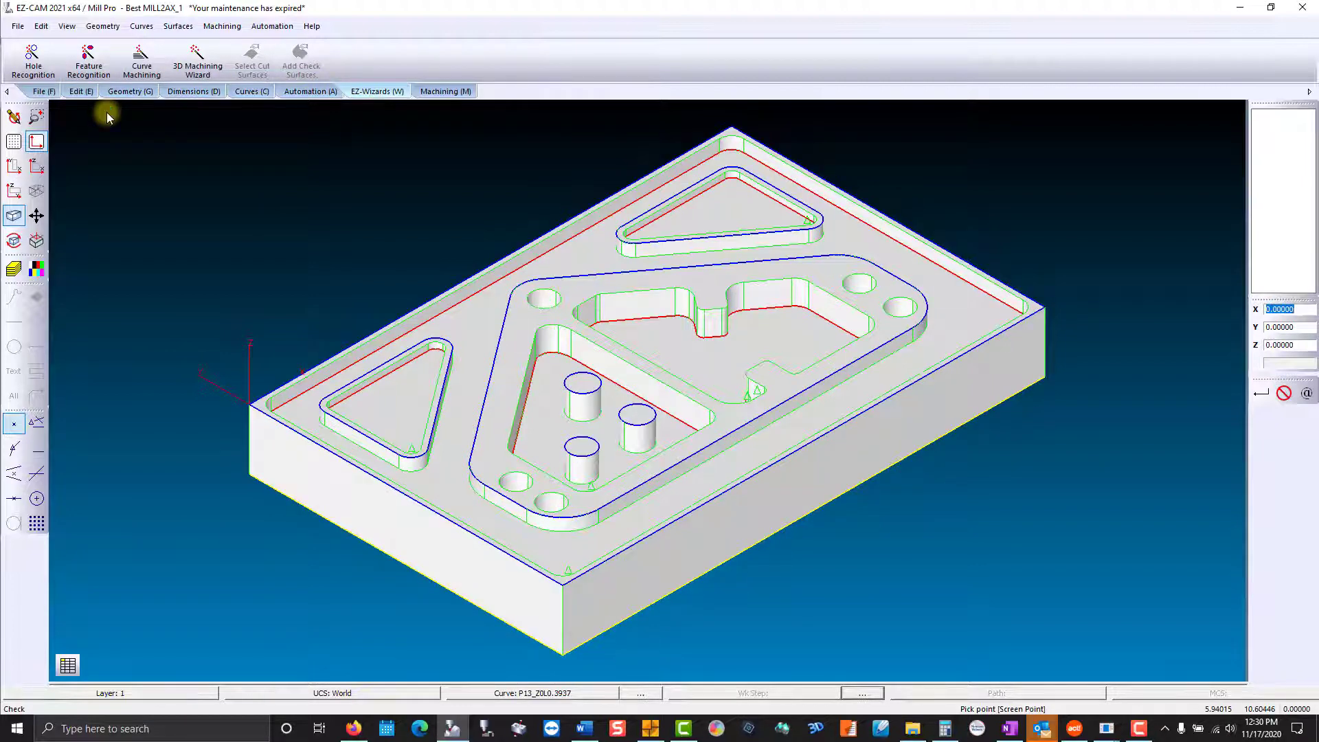
pyautogui.click(31, 58)
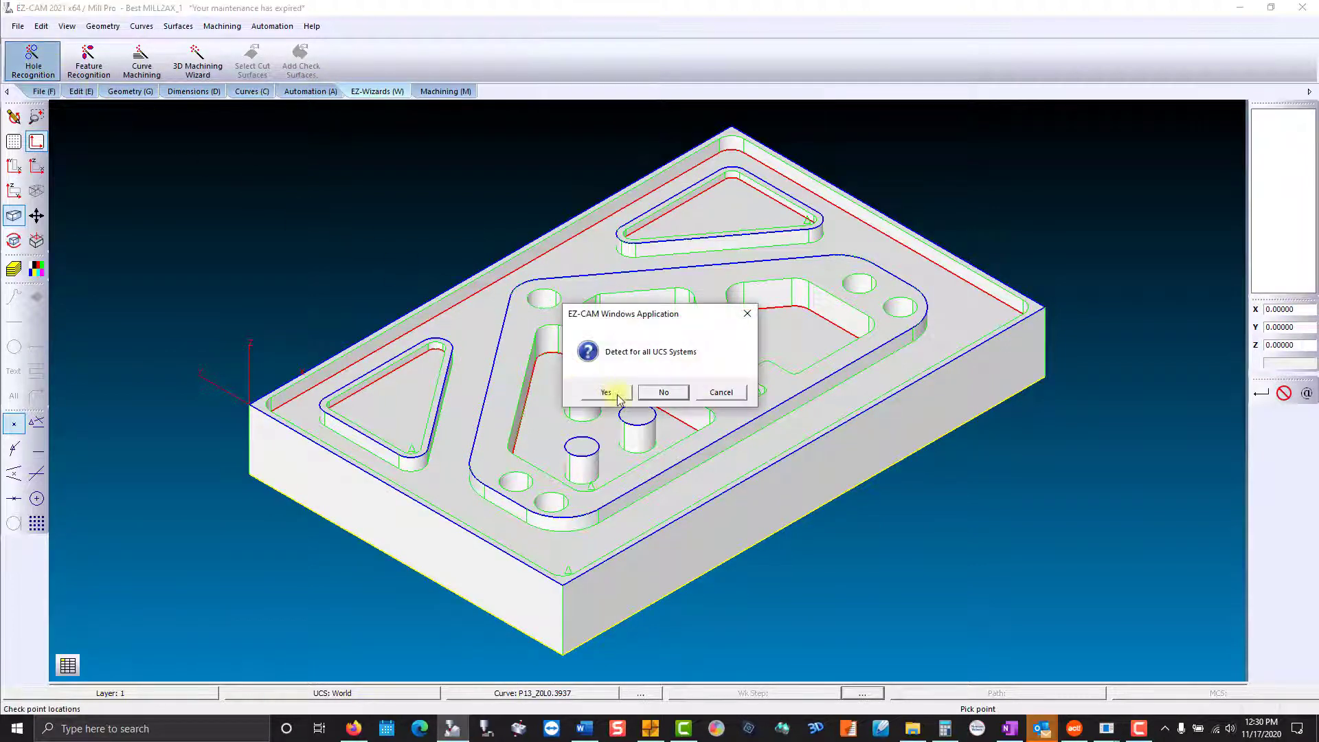
pyautogui.click(617, 397)
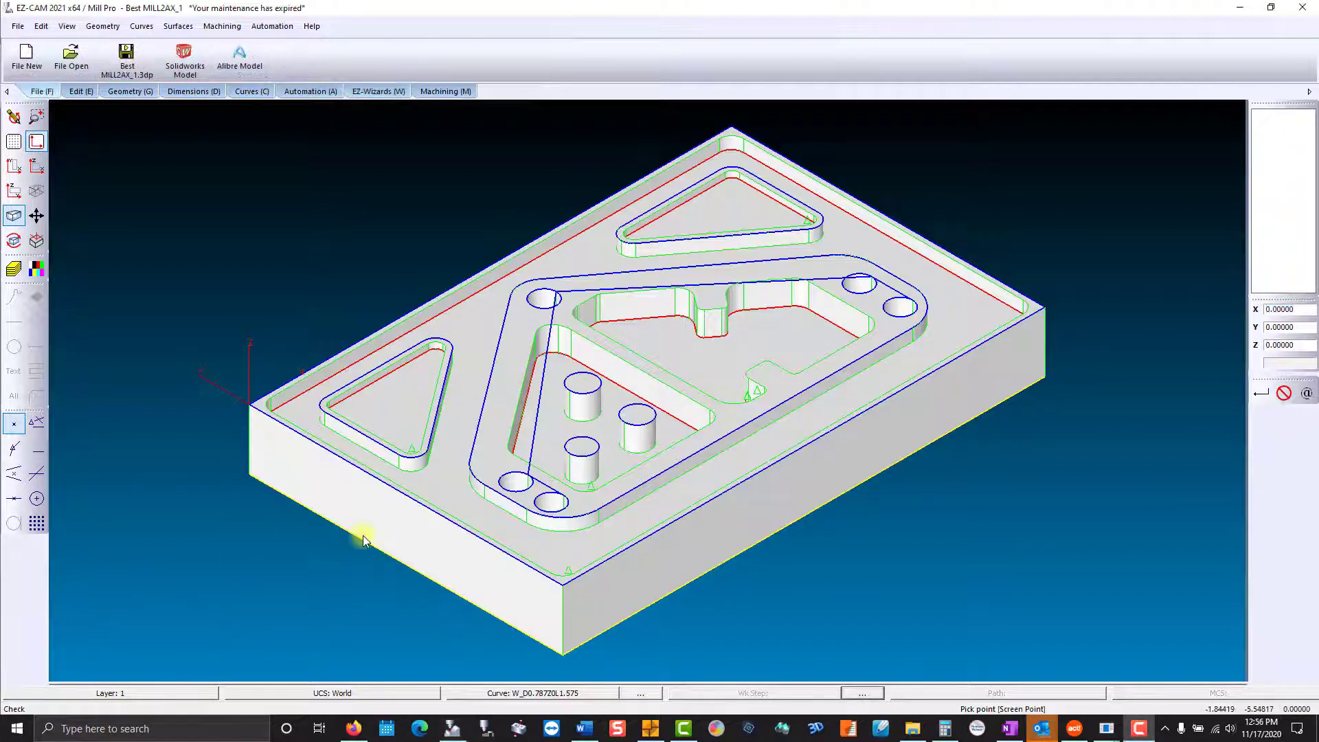
# - Create a (TB)Milling-Contour workstep with the D 1-End Mill on the outer curve and preview it in 3D
pyautogui.click(364, 540)
pyautogui.click(574, 203)
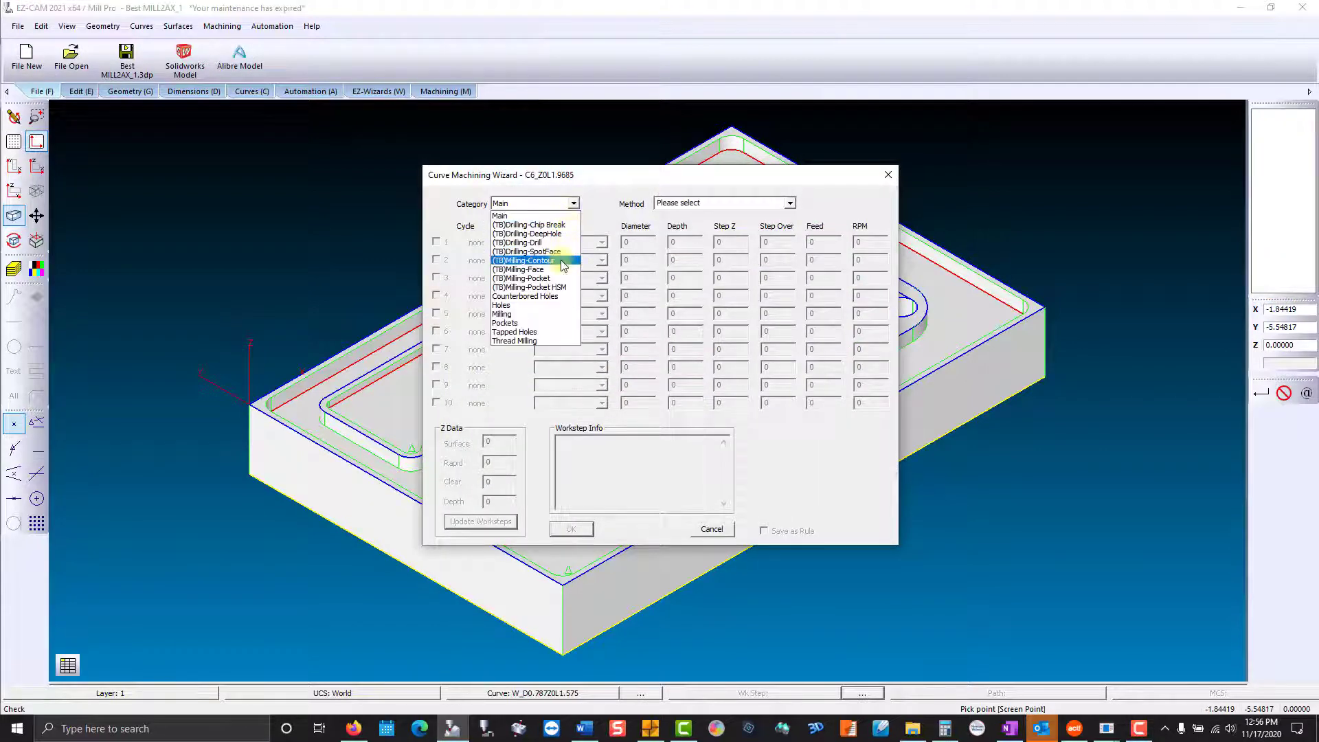
pyautogui.click(563, 260)
pyautogui.moveTo(790, 232); pyautogui.dragTo(790, 319)
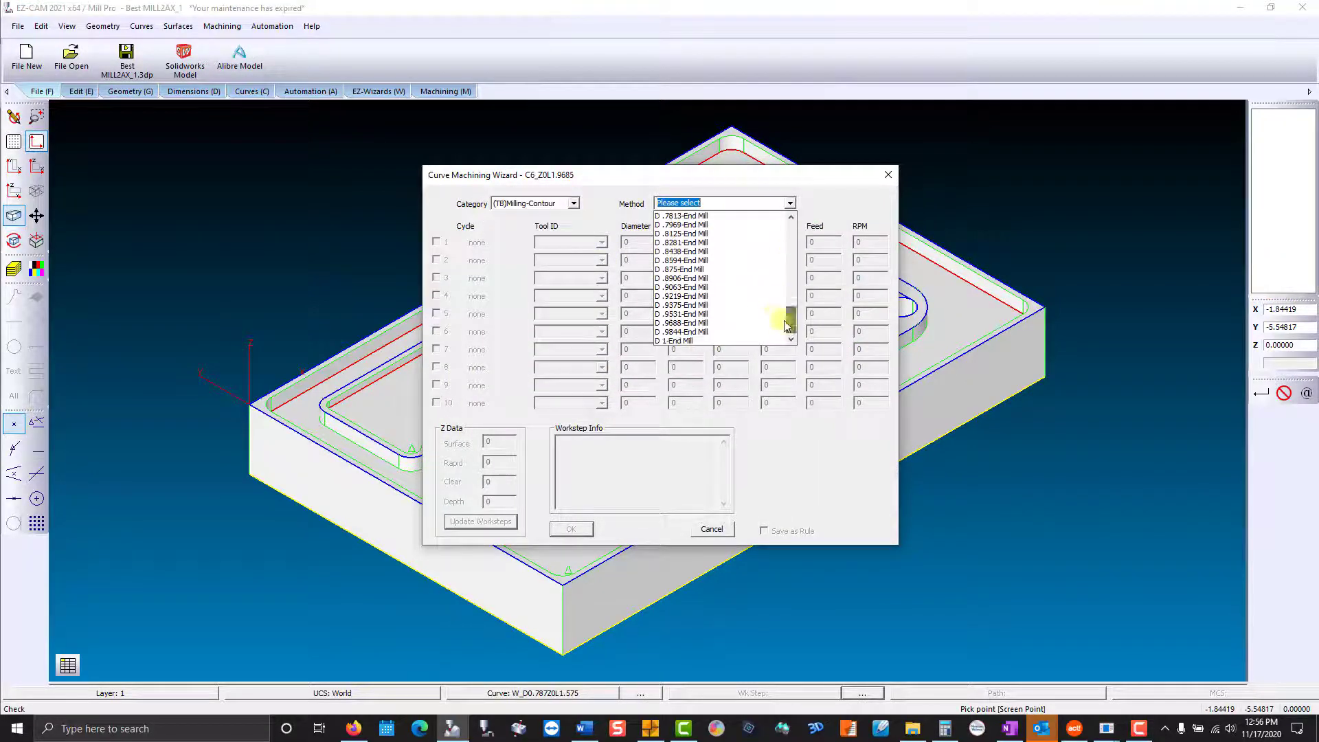
pyautogui.click(753, 341)
pyautogui.click(568, 529)
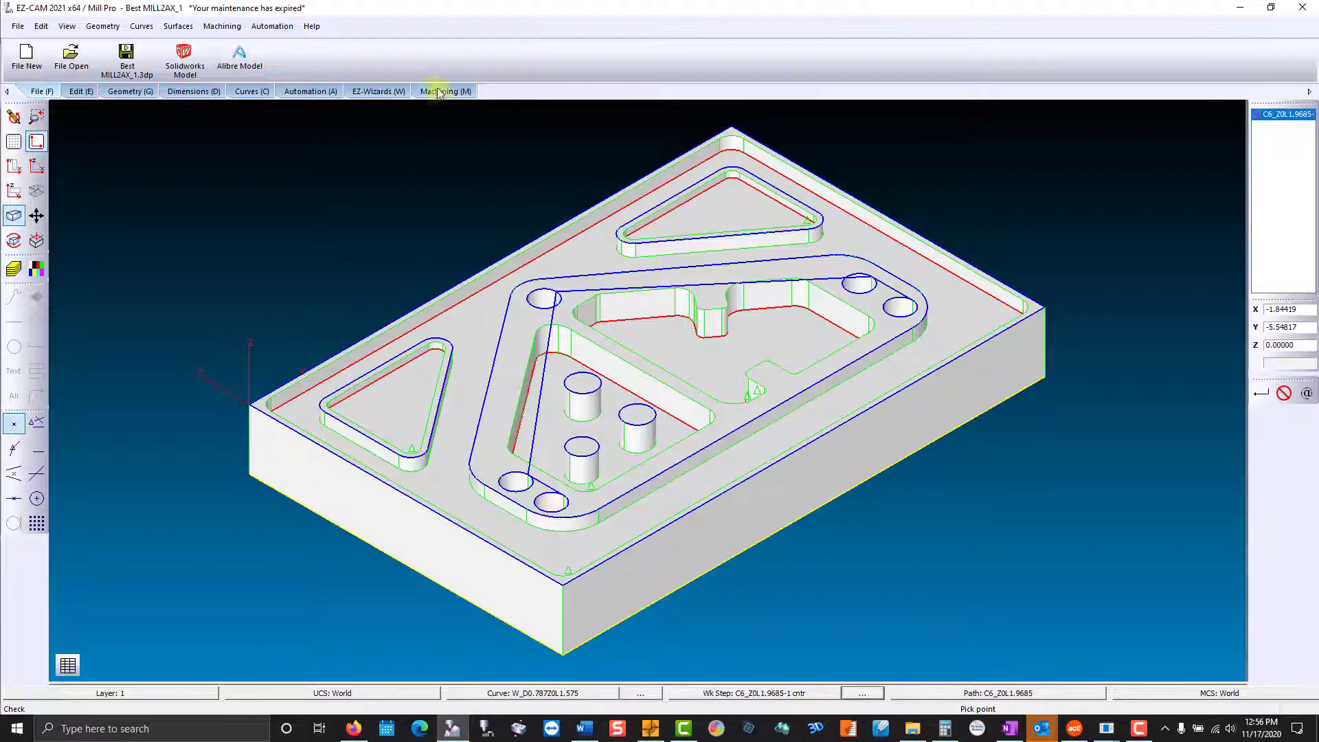
pyautogui.click(443, 91)
pyautogui.click(714, 55)
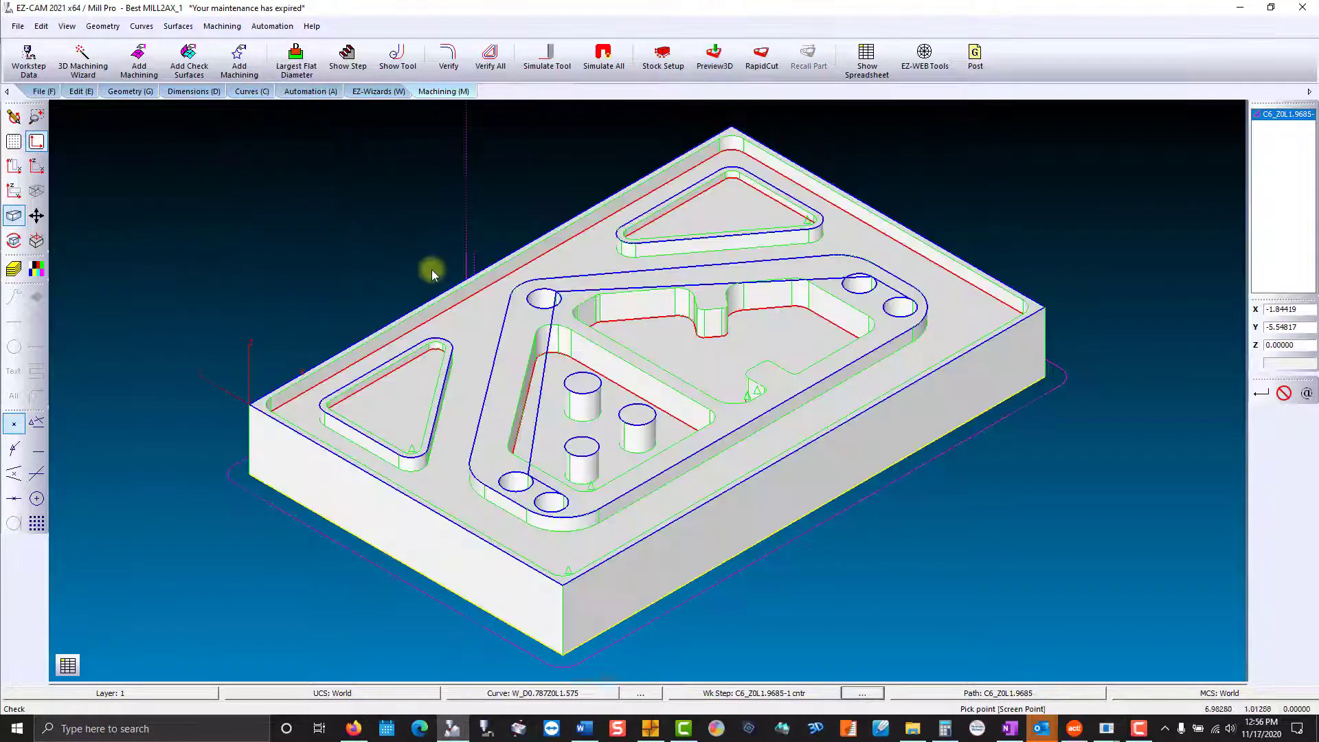
# - Set up a (TB)Milling-Pocket HSM workstep on curve P13 with the D .625-End Mill, second cycle unchecked
pyautogui.click(393, 334)
pyautogui.click(574, 204)
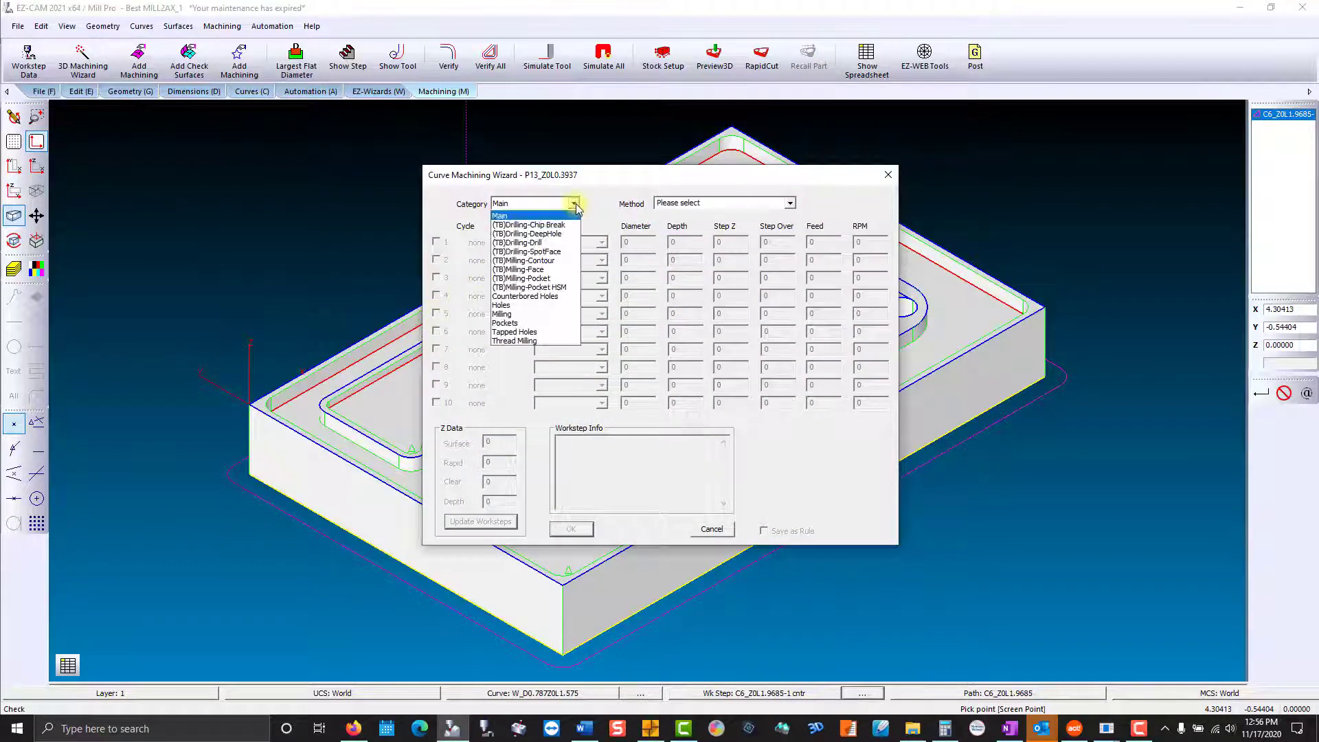
pyautogui.click(576, 292)
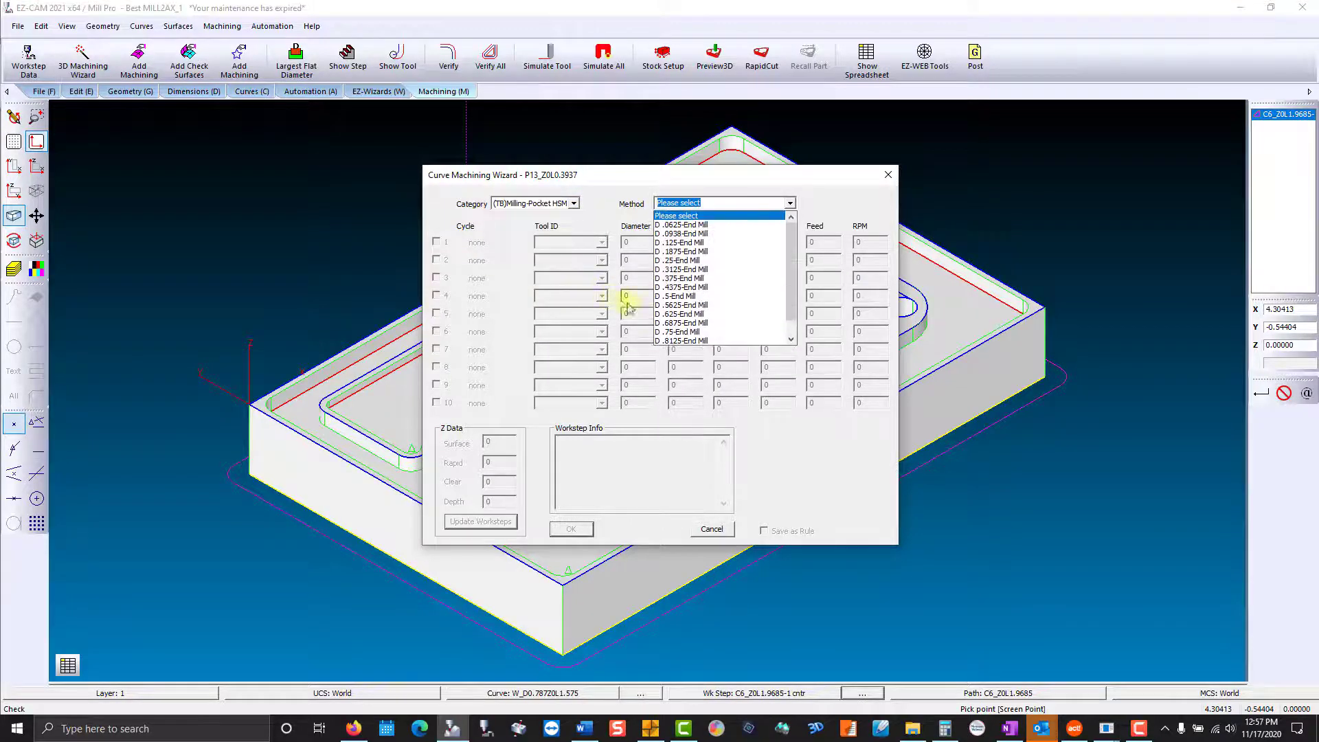
pyautogui.click(662, 314)
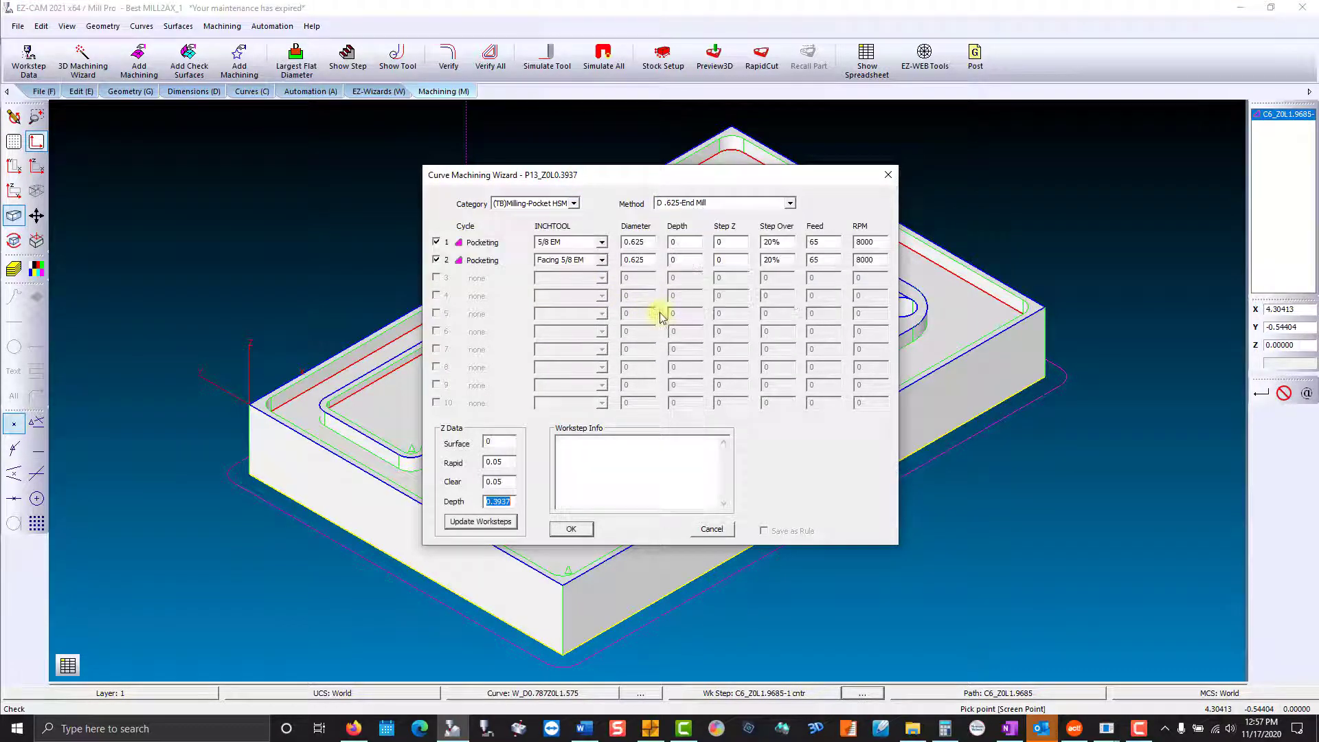
pyautogui.click(437, 260)
pyautogui.click(572, 529)
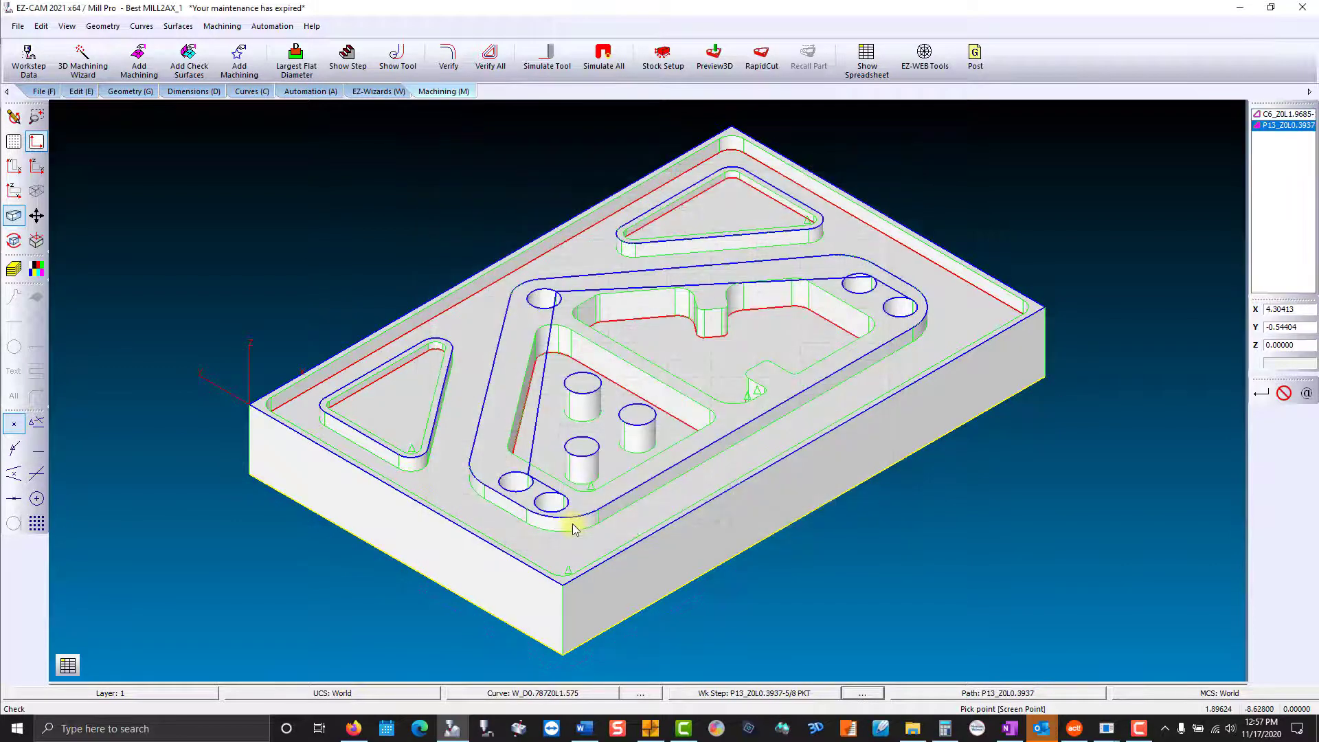
# - Add curves F7_Z0 and F8_Z0 to the pocket workstep and preview the cut in 3D
pyautogui.click(237, 56)
pyautogui.click(422, 349)
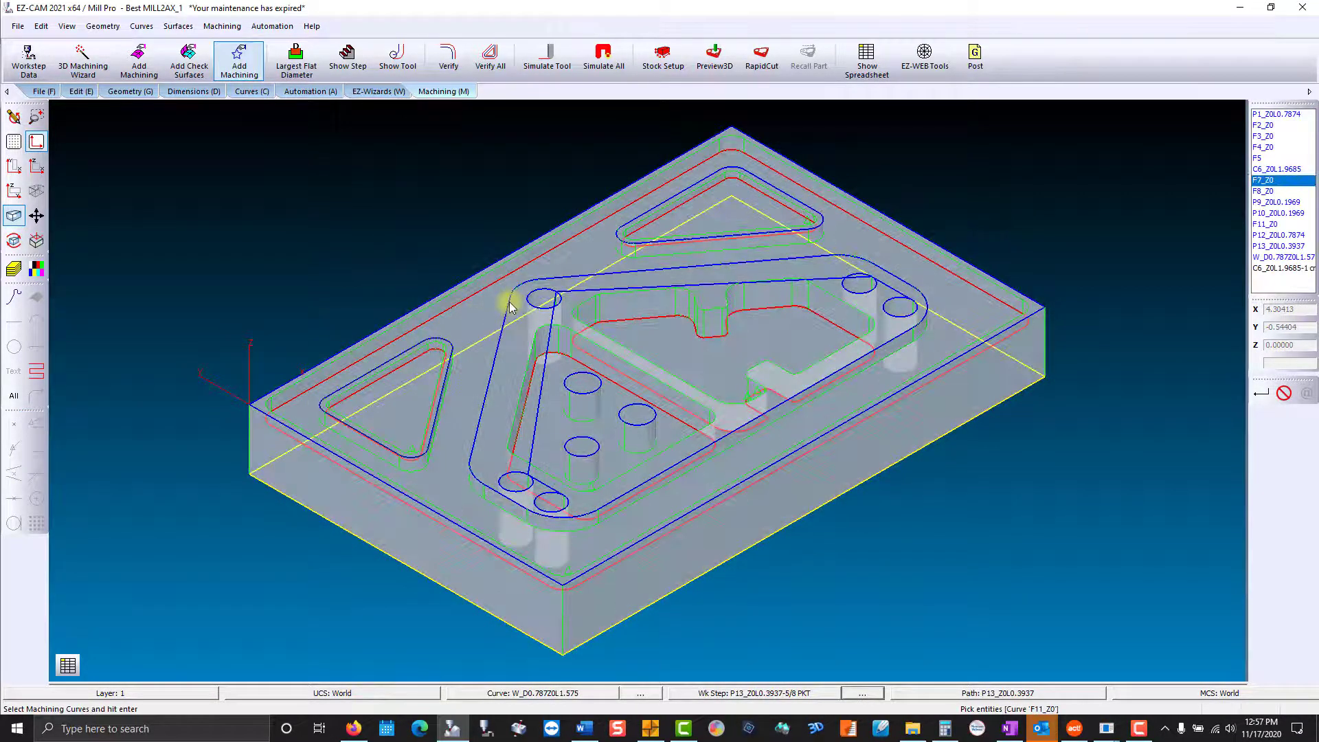
pyautogui.click(616, 235)
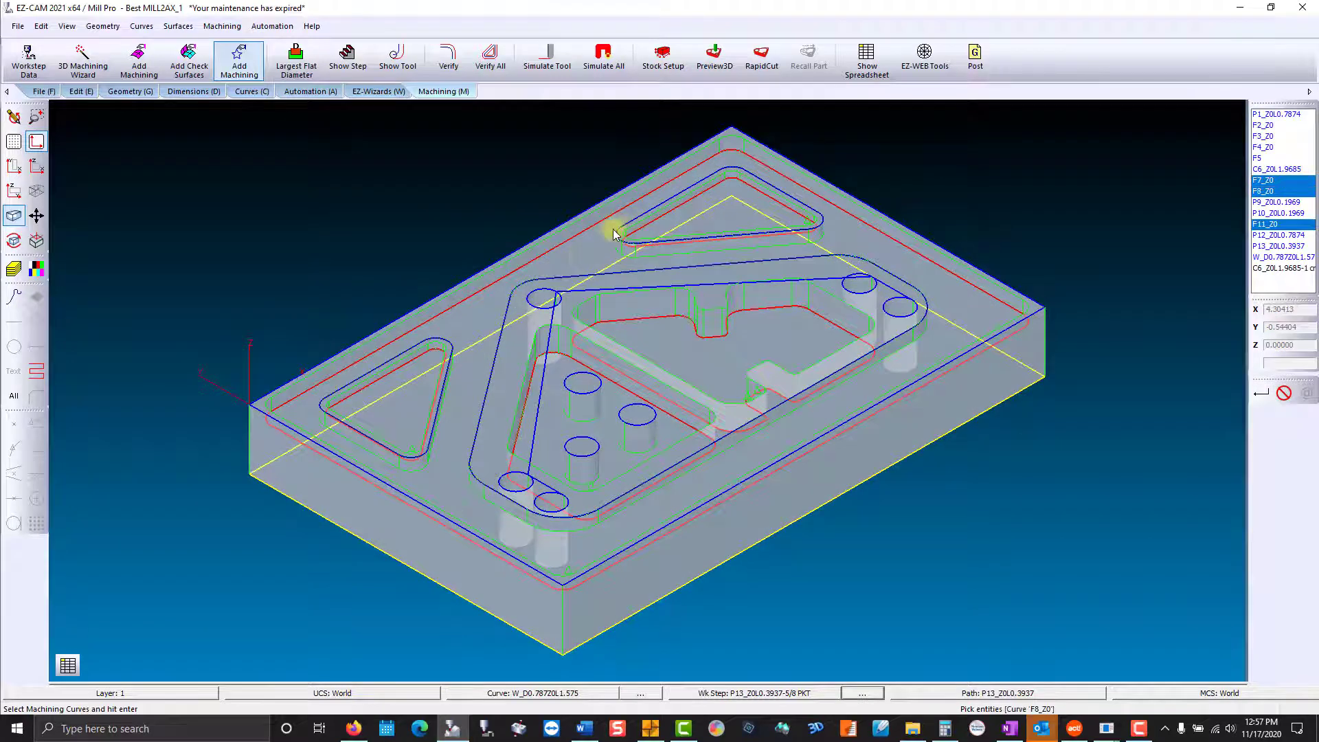
pyautogui.press('Return')
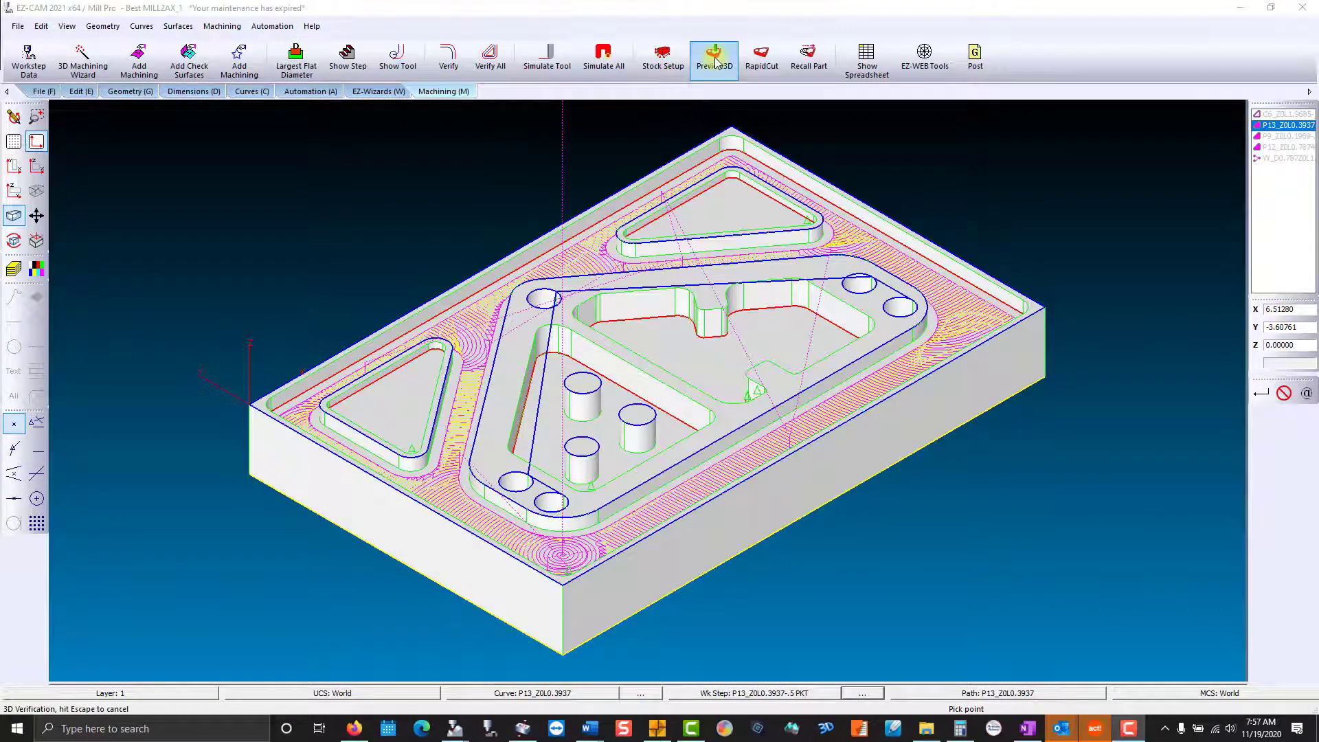
pyautogui.click(715, 60)
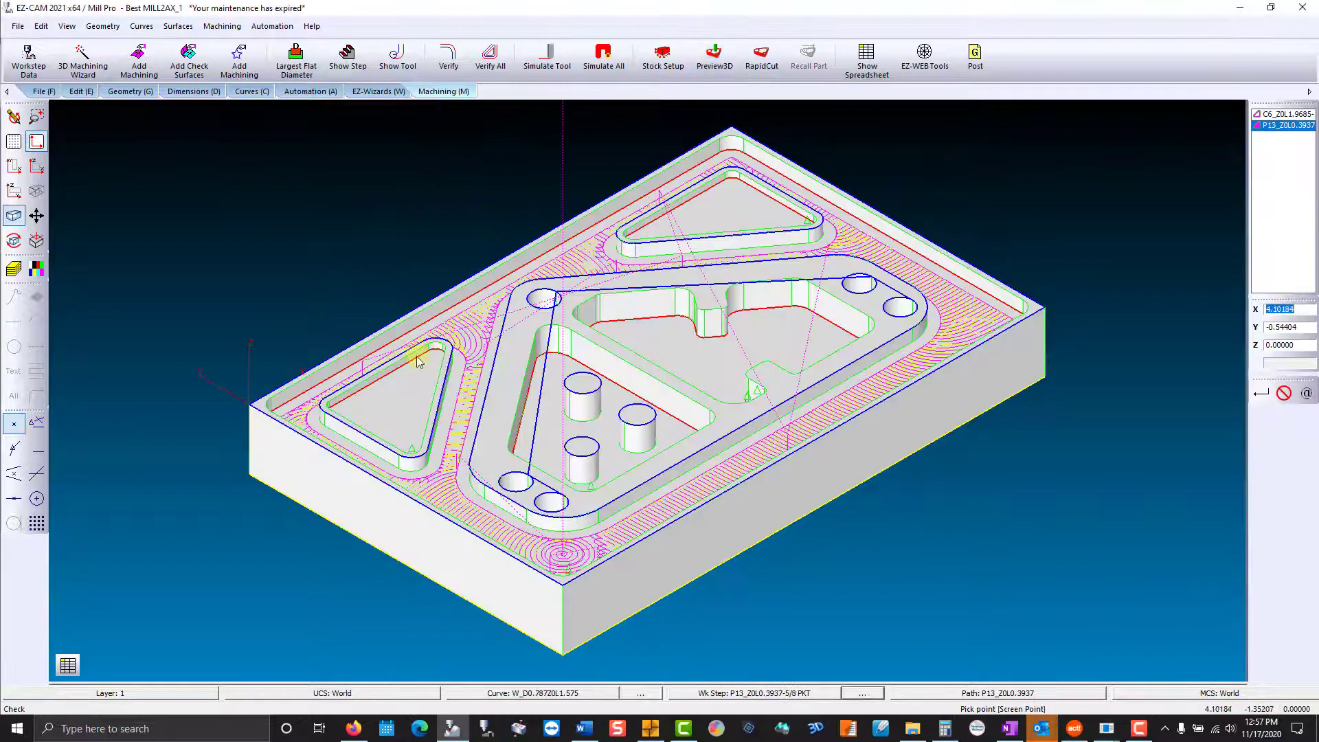
# - Set up a (TB)Milling-Pocket HSM workstep on curve P9 with the D .5-End Mill, second cycle unchecked
pyautogui.click(417, 361)
pyautogui.click(572, 203)
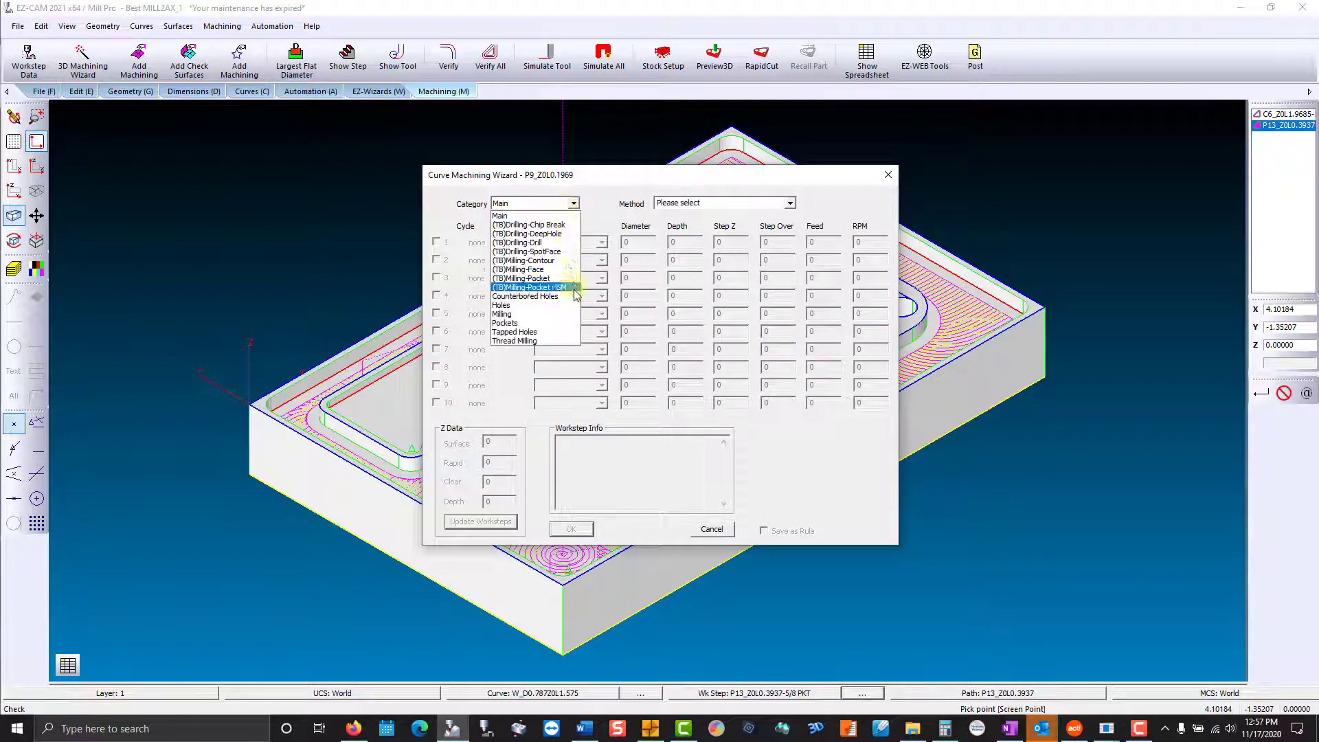
pyautogui.click(543, 285)
pyautogui.click(674, 297)
pyautogui.click(438, 262)
pyautogui.click(569, 530)
# - Add another pocket curve to the P9 workstep, then verify and 3D-preview its spiral toolpath
pyautogui.click(240, 63)
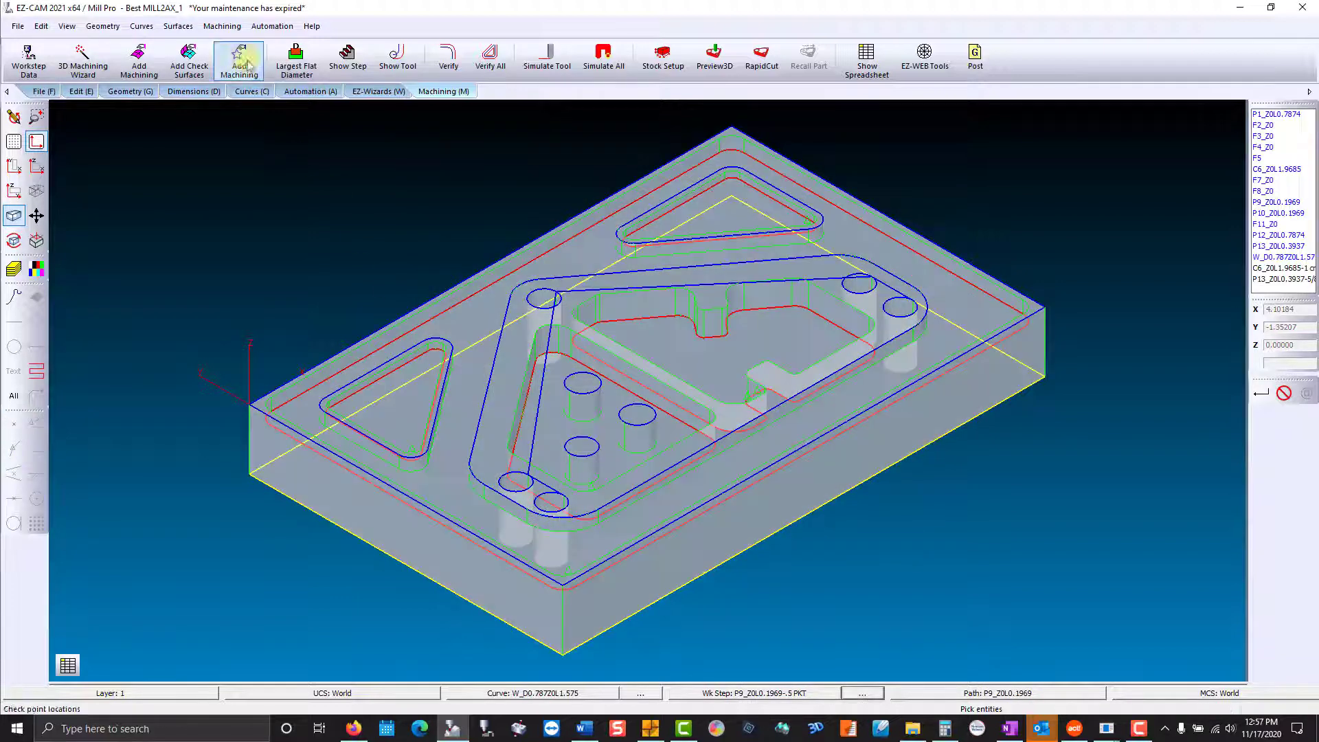
pyautogui.click(657, 288)
pyautogui.press('Return')
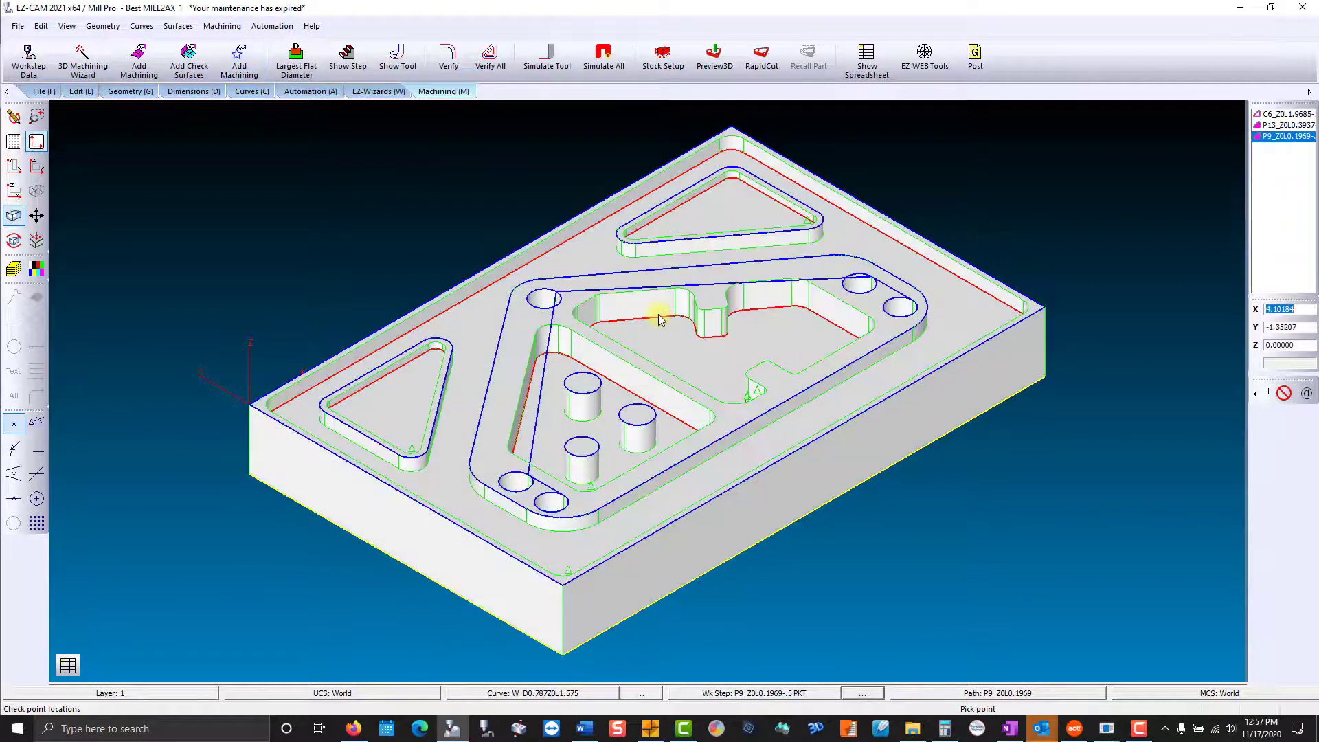
pyautogui.click(453, 56)
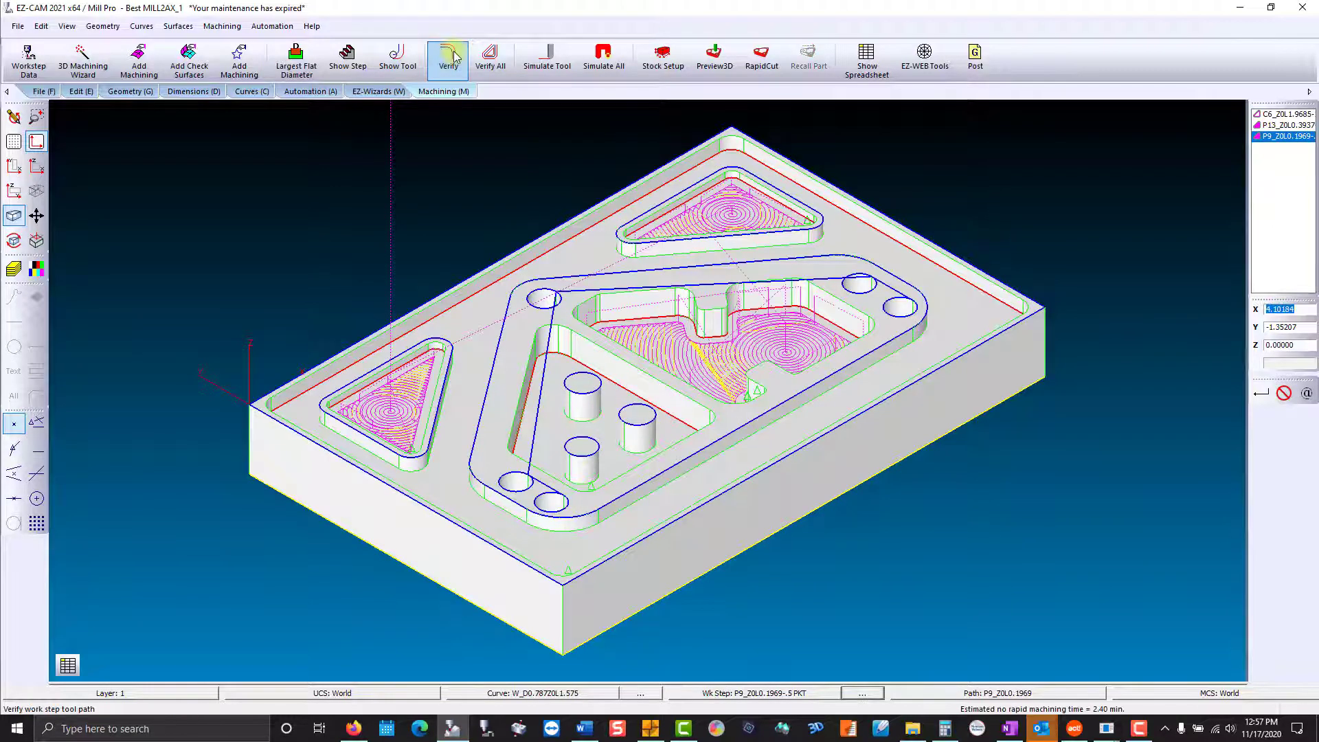
pyautogui.click(714, 58)
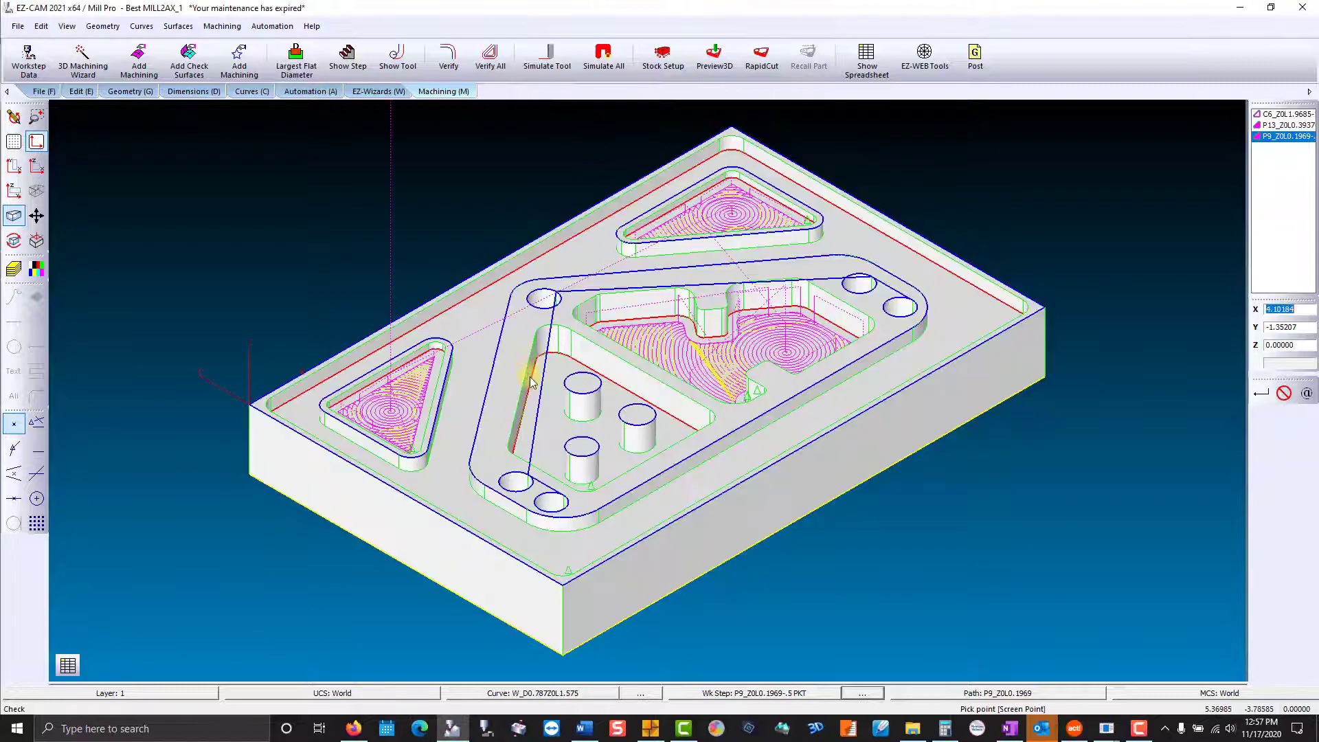
# - Set up a (TB)Milling-Pocket HSM workstep on curve P12 with the D .5-End Mill, second cycle unchecked
pyautogui.click(531, 382)
pyautogui.click(574, 204)
pyautogui.click(570, 285)
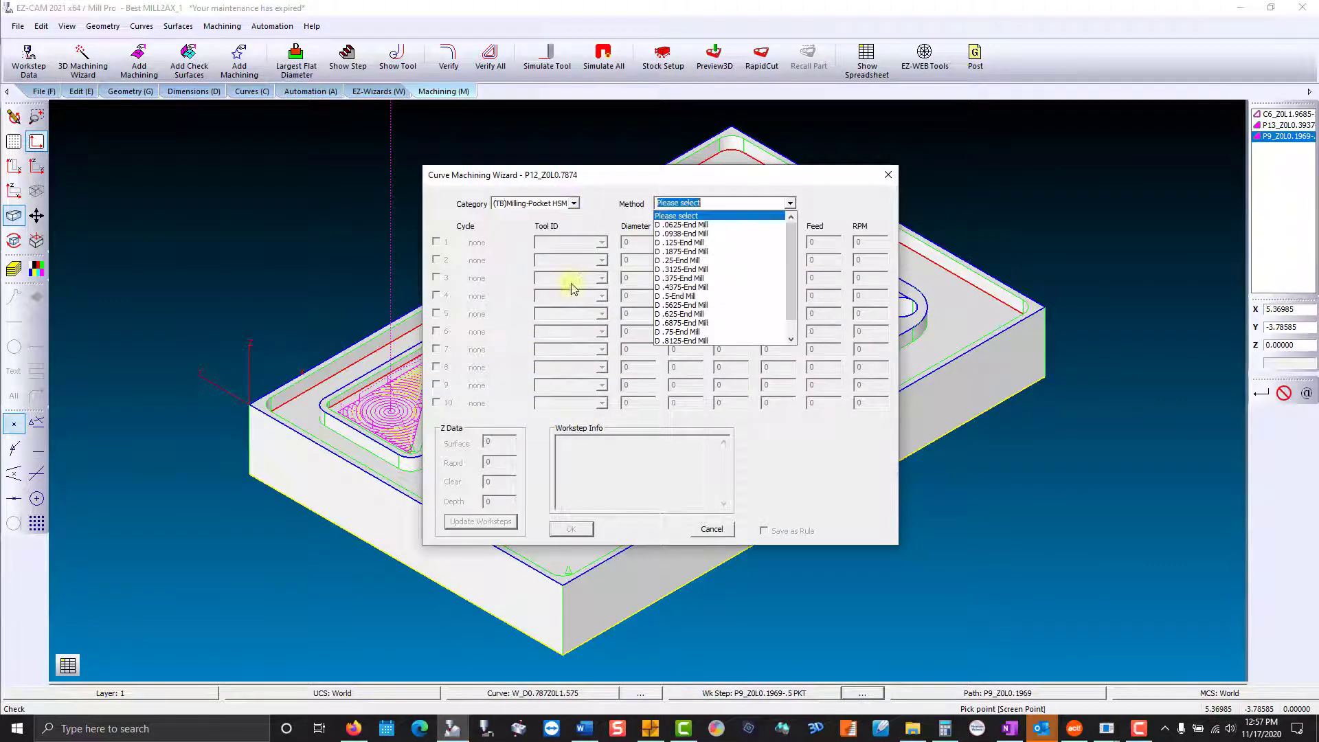
pyautogui.click(649, 294)
pyautogui.click(437, 259)
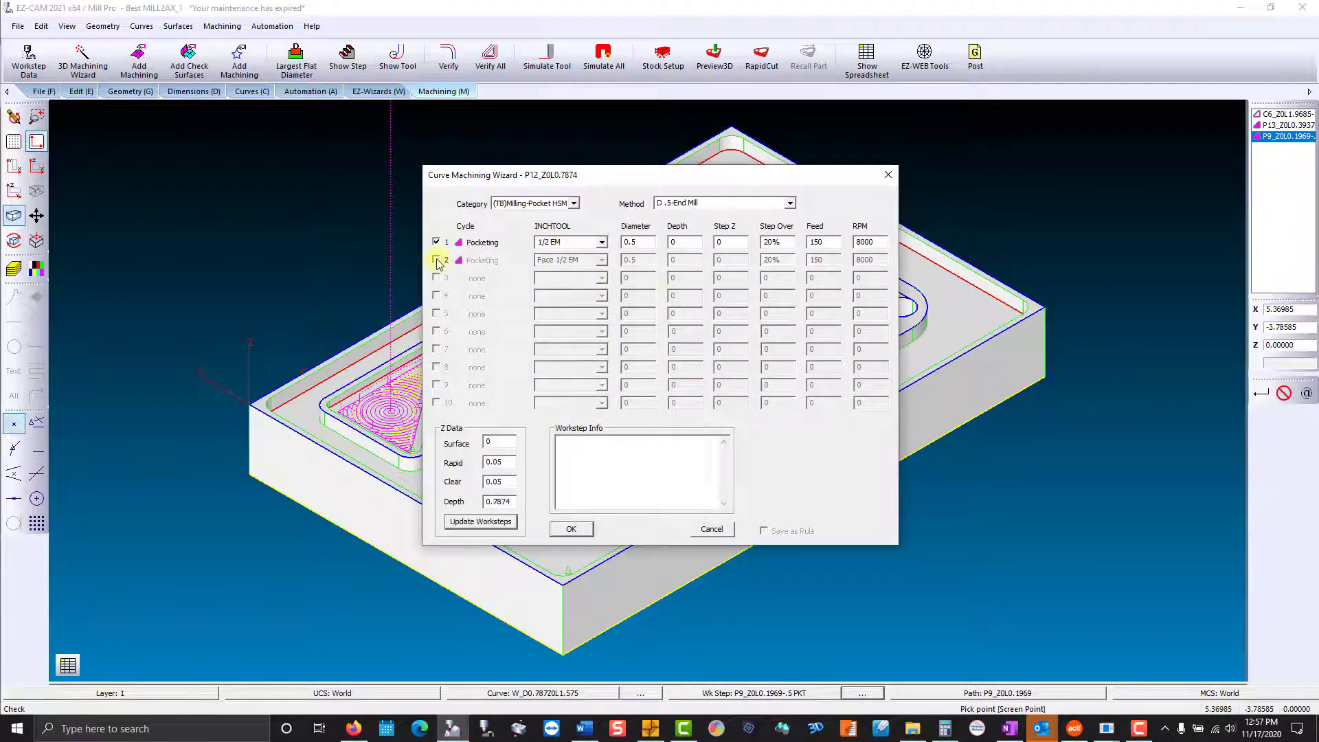
pyautogui.click(572, 528)
# - Finish the P12 pocket curve selection, then verify and 3D-preview the toolpath around the bosses
pyautogui.click(239, 61)
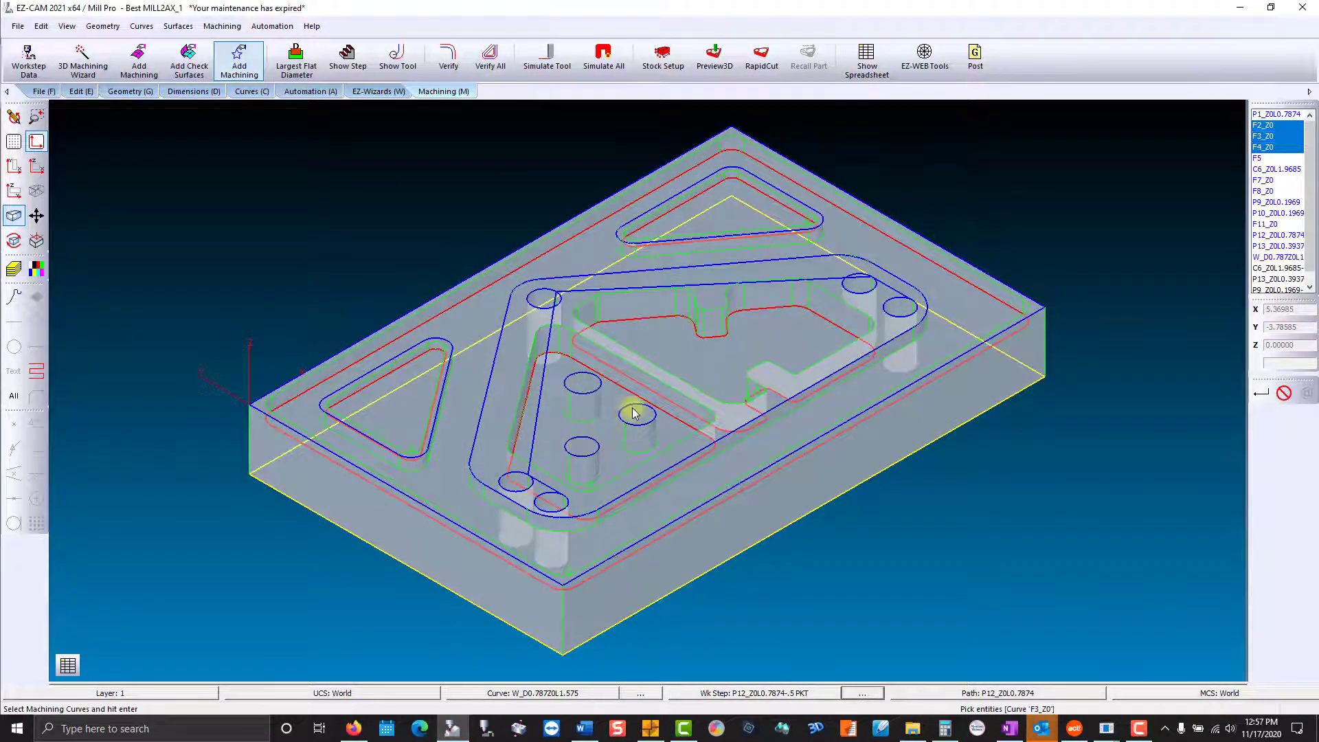
pyautogui.press('Return')
pyautogui.click(447, 60)
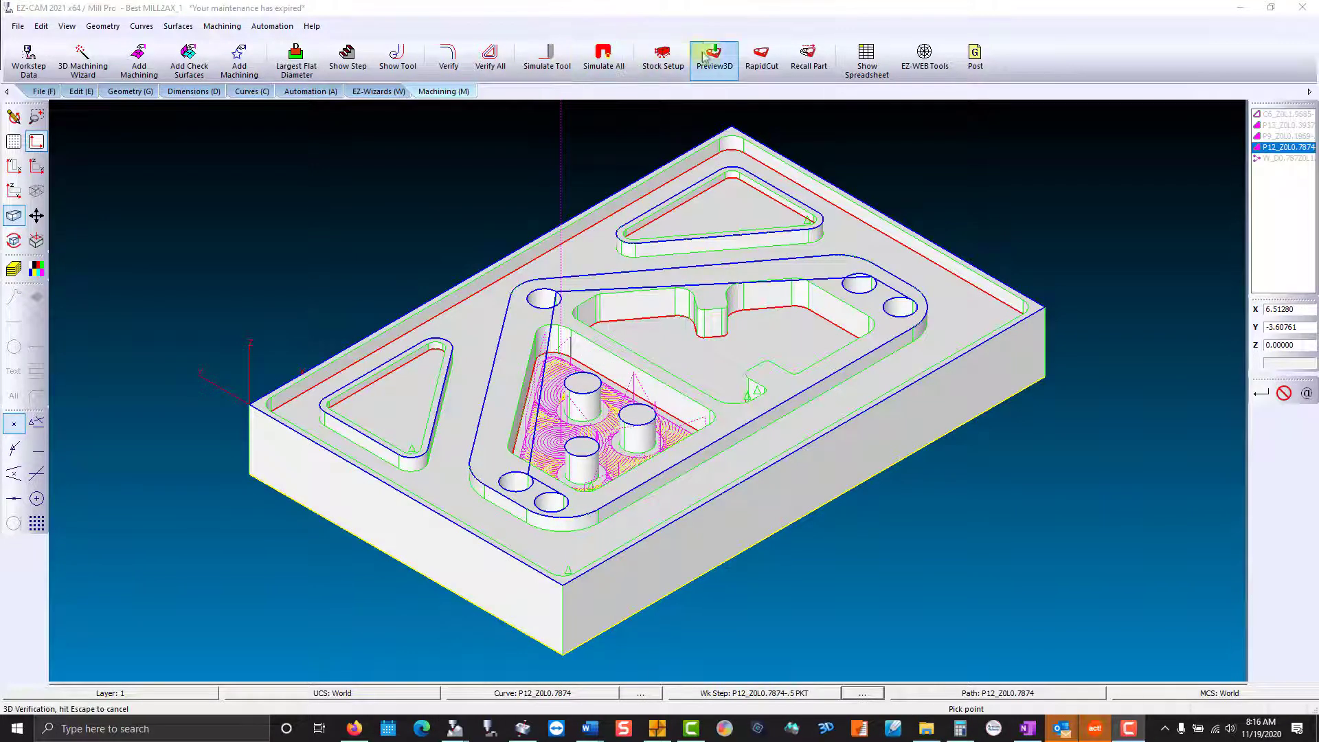
pyautogui.click(714, 60)
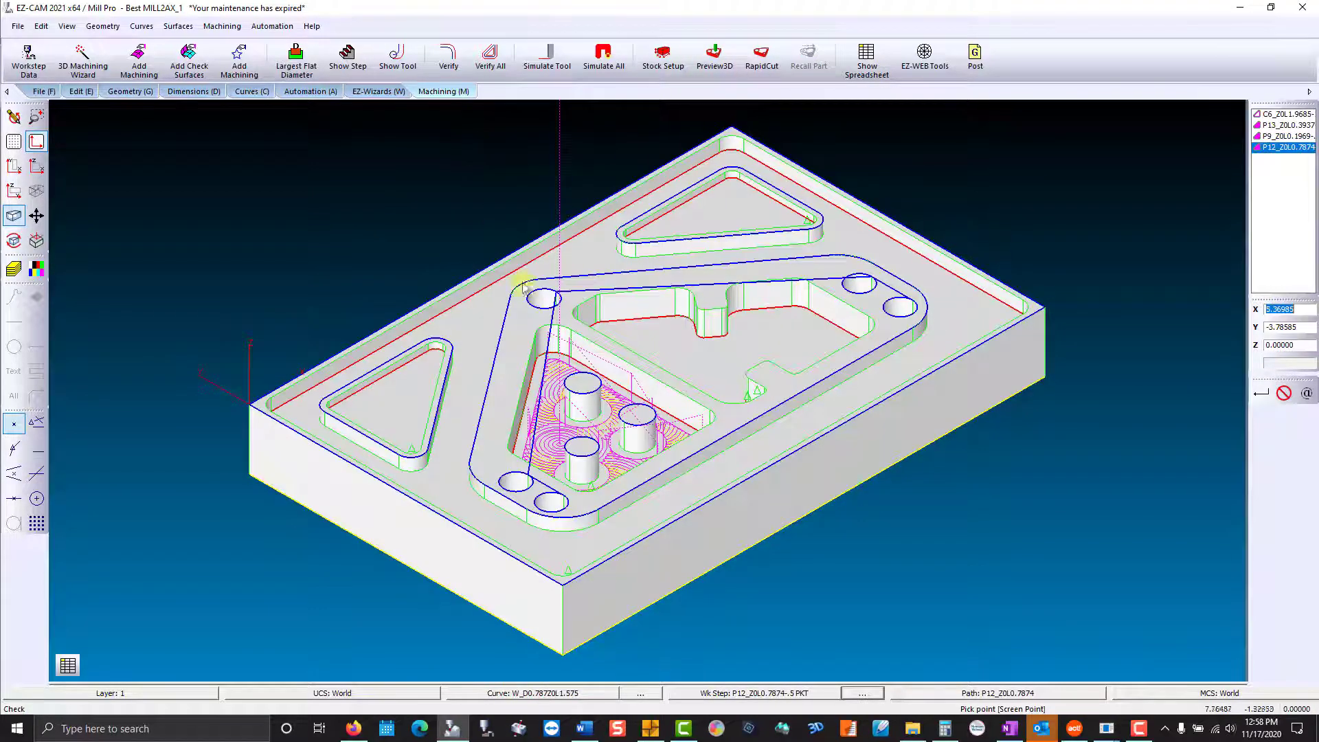
# - Add a Drilling-Drill workstep on the W_D0.787 holes with the D .78125-Drill and preview it in 3D
pyautogui.click(530, 307)
pyautogui.click(574, 203)
pyautogui.click(568, 251)
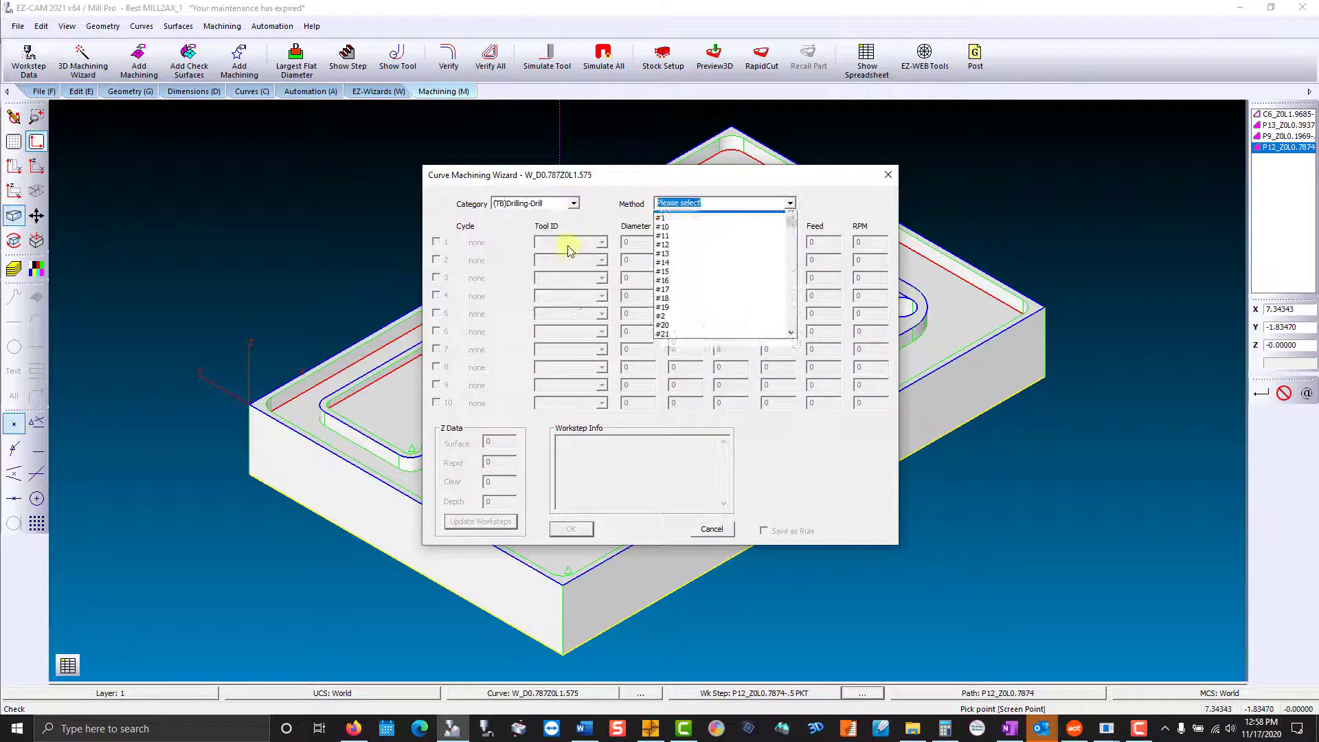
pyautogui.moveTo(788, 271); pyautogui.dragTo(790, 306)
pyautogui.click(753, 304)
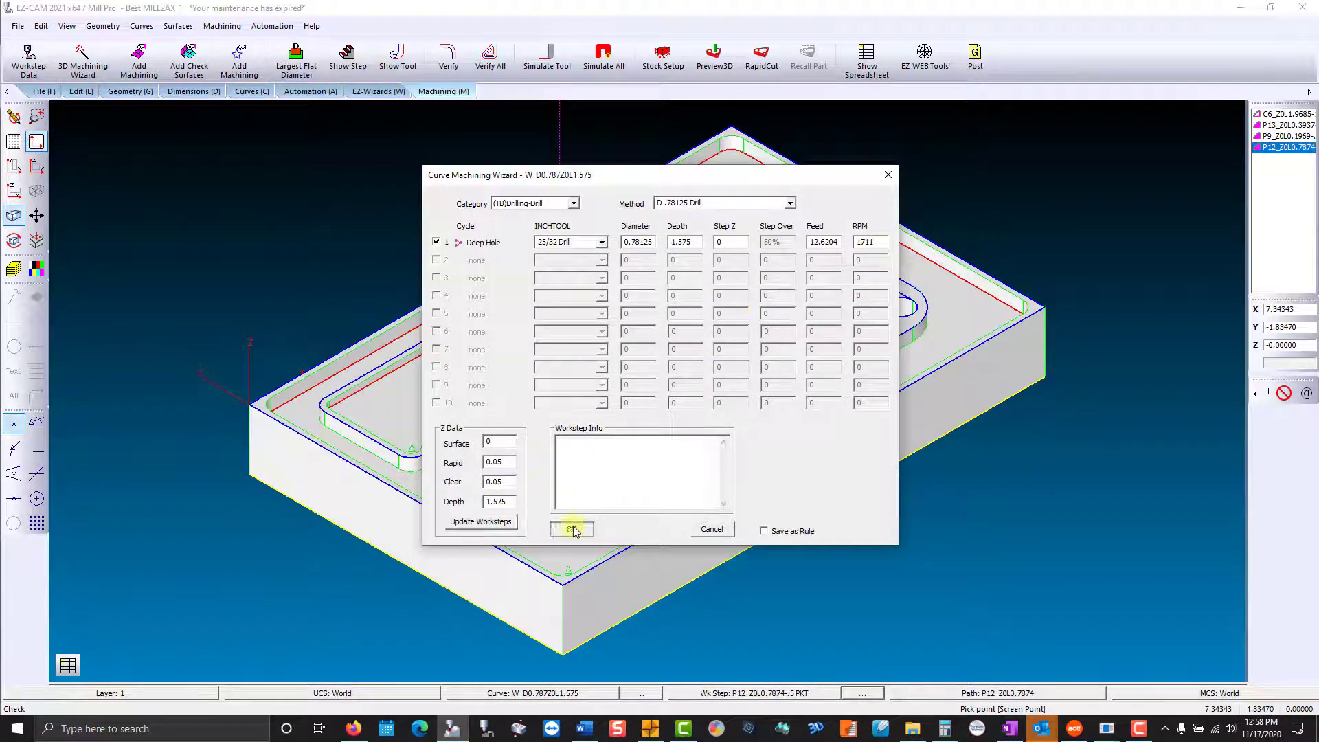
pyautogui.click(570, 528)
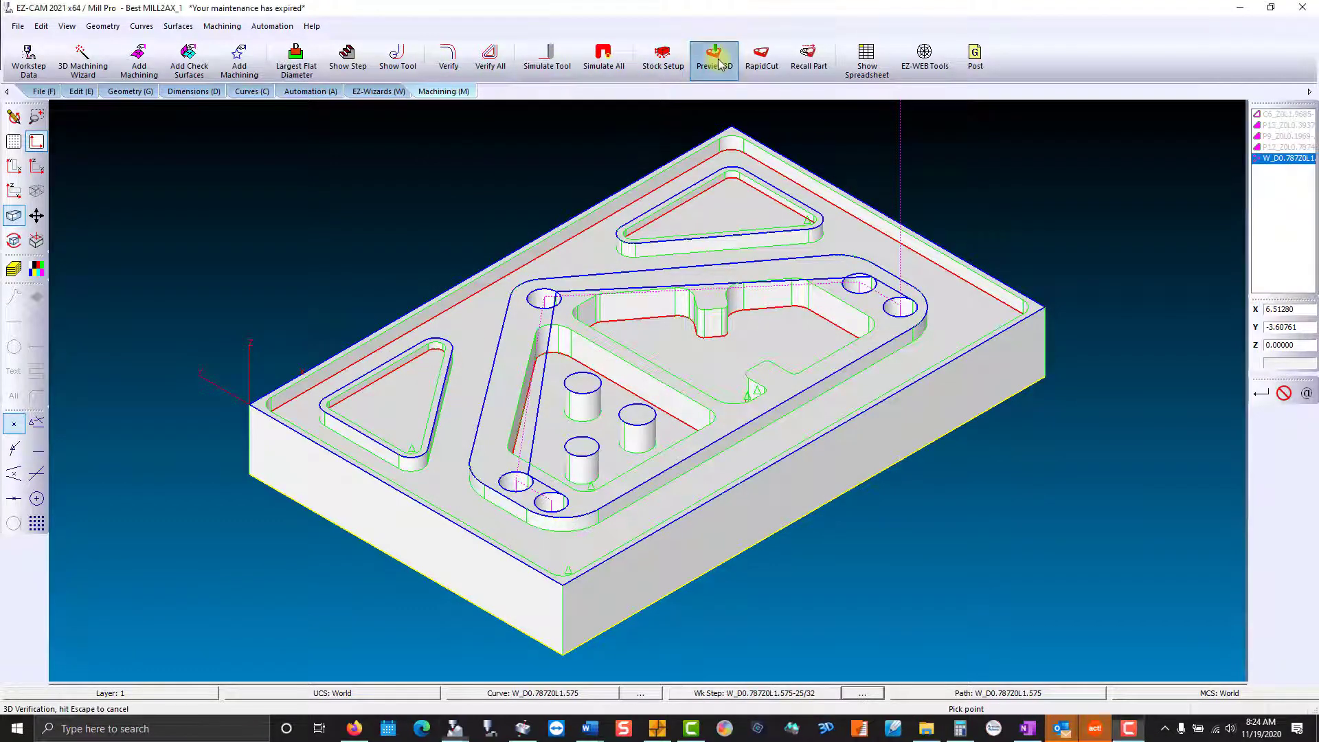
pyautogui.click(712, 58)
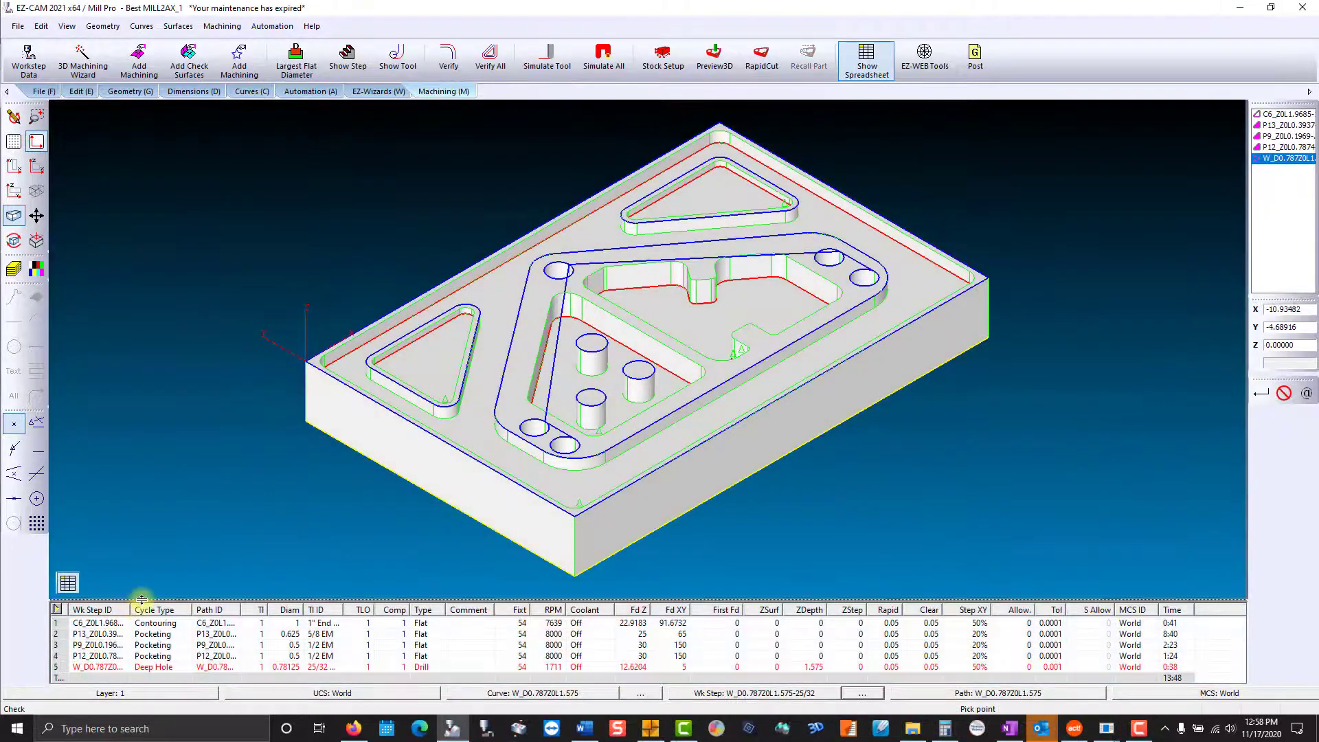
# - In the enlarged workstep table, set tool numbers 2, 3, 3, 4 for worksteps 2–5, then close it
pyautogui.moveTo(141, 599); pyautogui.dragTo(197, 283)
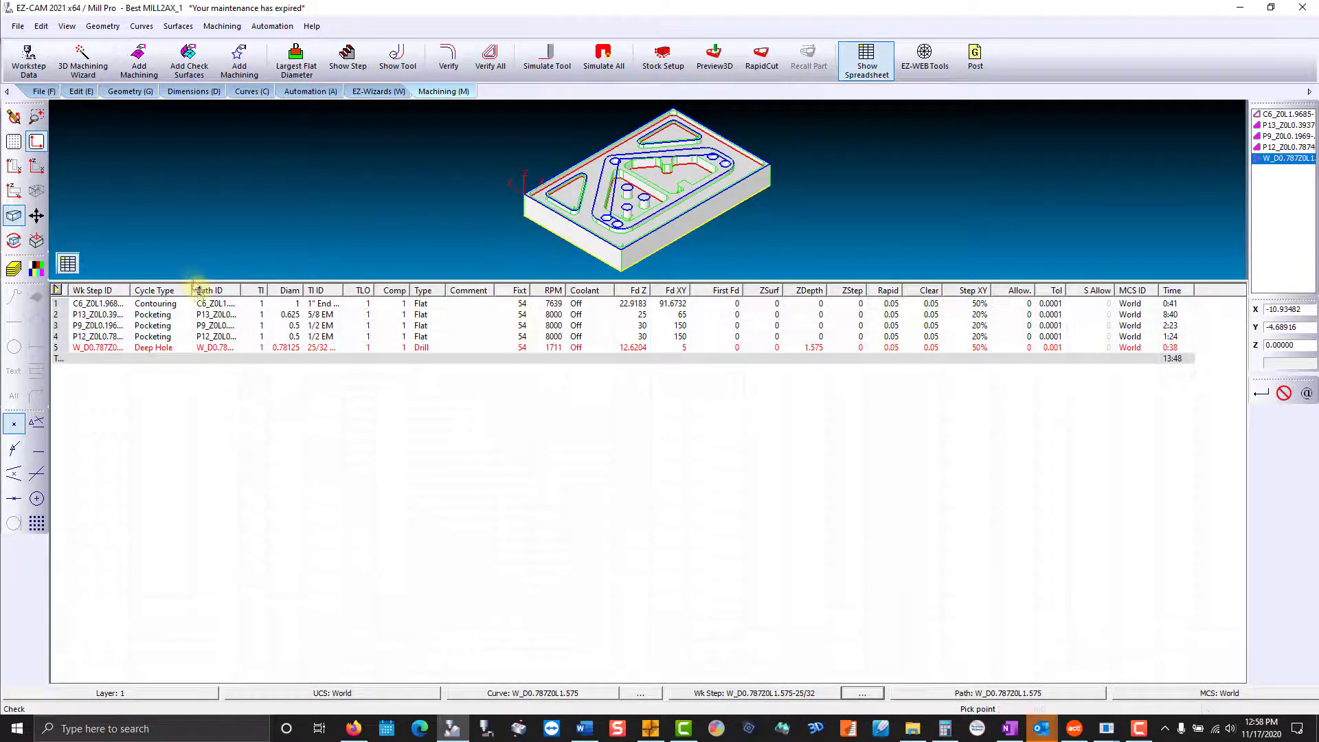
pyautogui.click(259, 315)
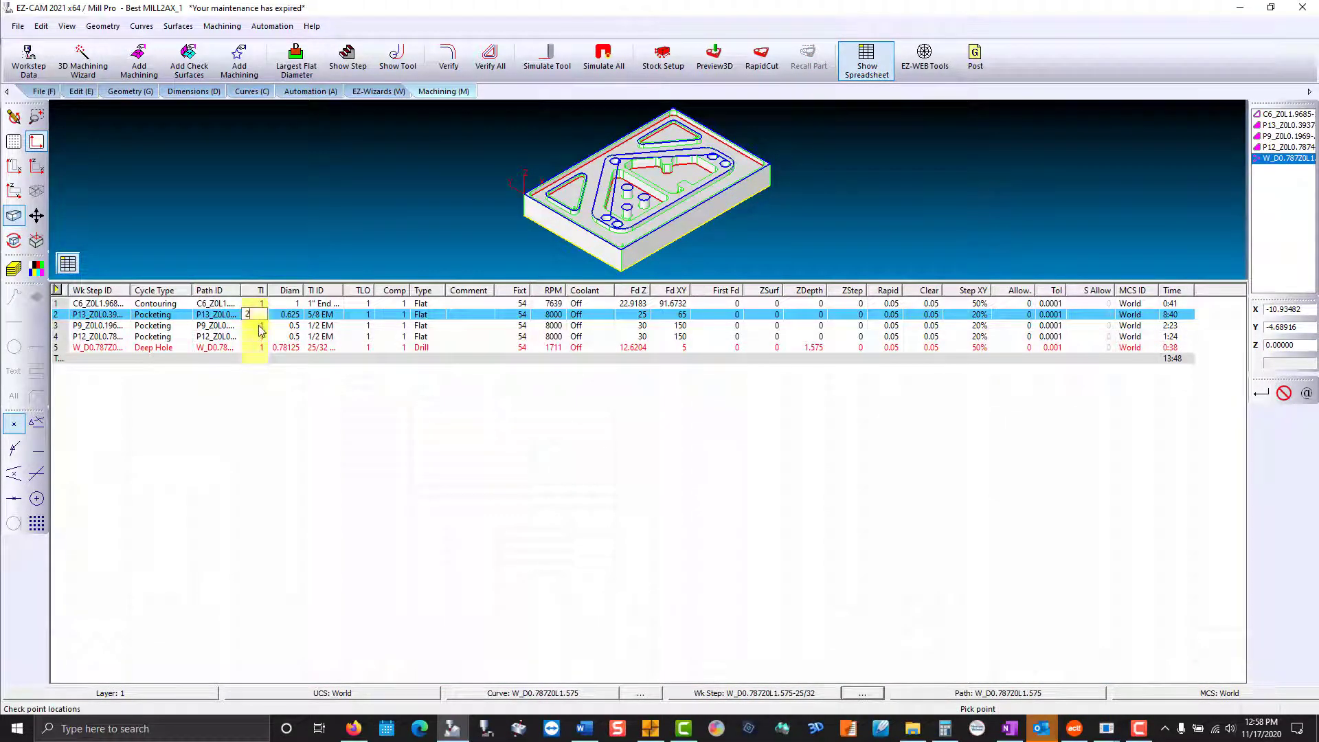
pyautogui.click(260, 326)
pyautogui.write('3')
pyautogui.click(259, 336)
pyautogui.write('3')
pyautogui.click(259, 348)
pyautogui.write('4')
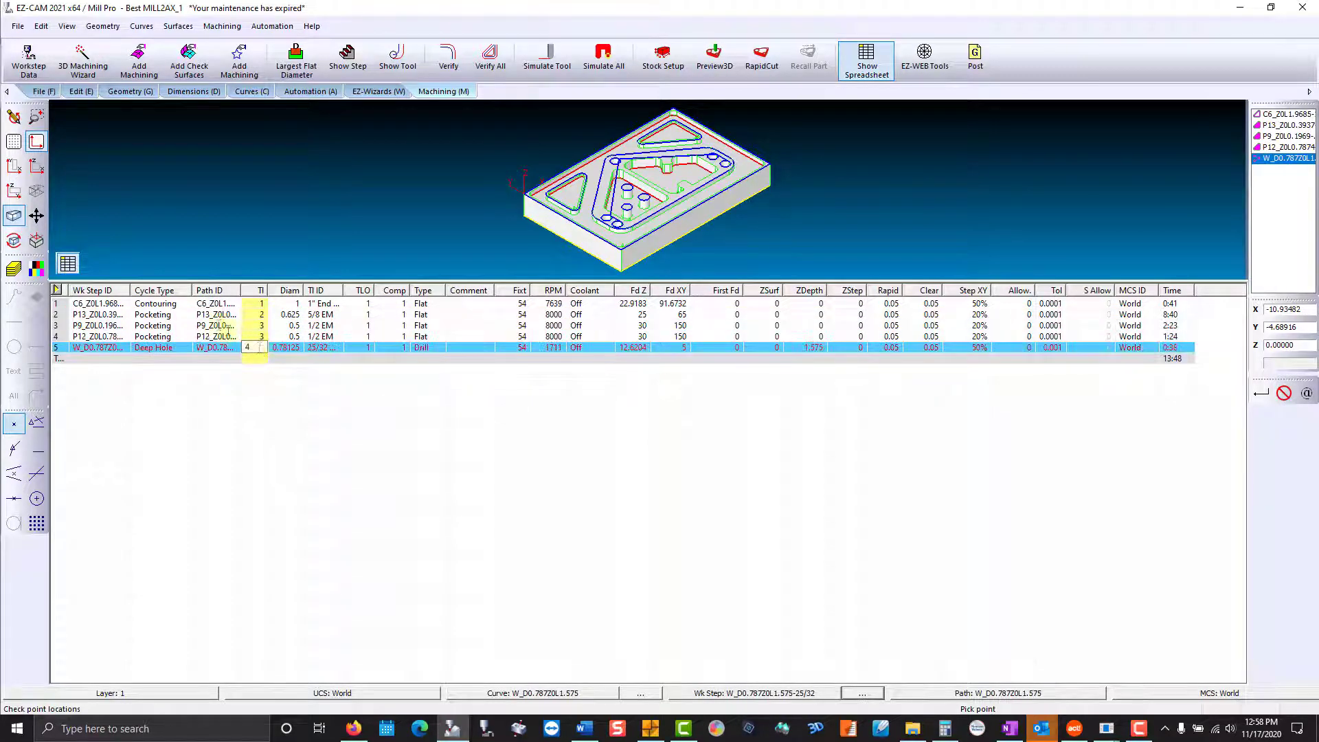
pyautogui.click(75, 262)
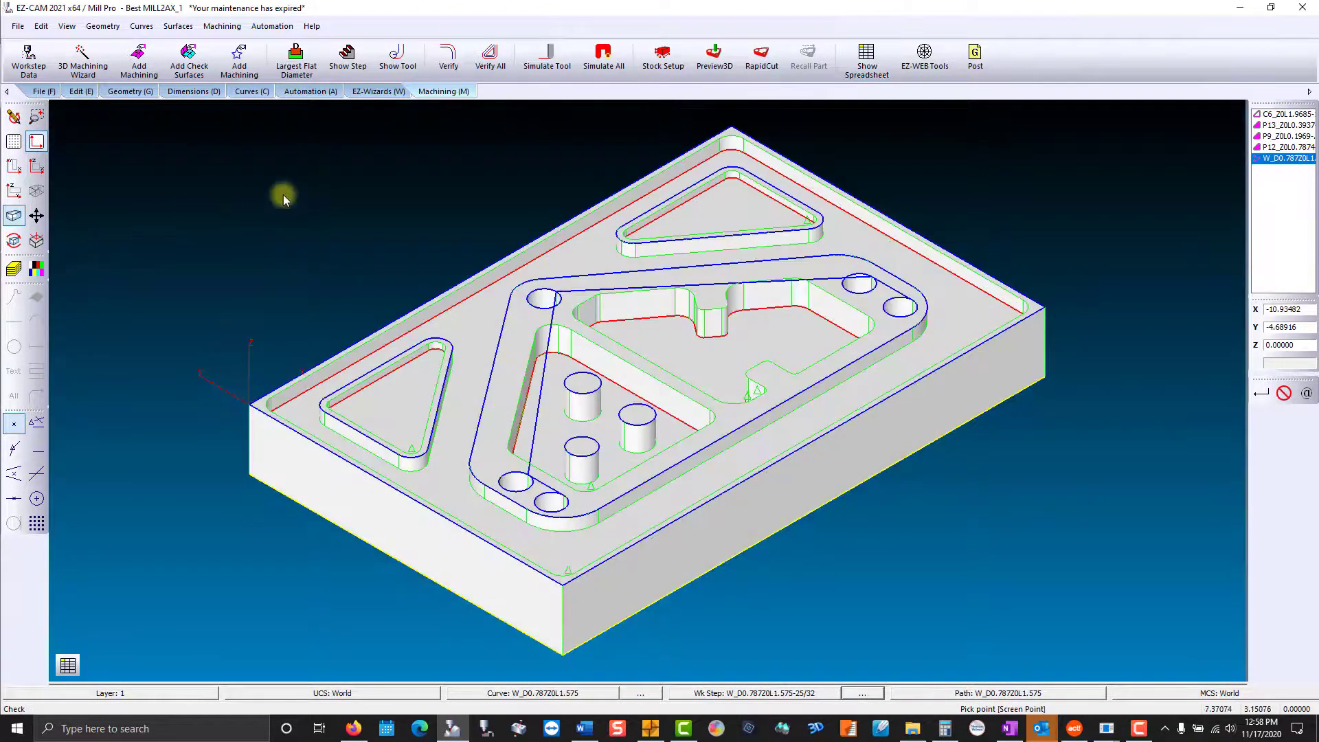
# - Preview the machined stock in 3D
pyautogui.click(714, 58)
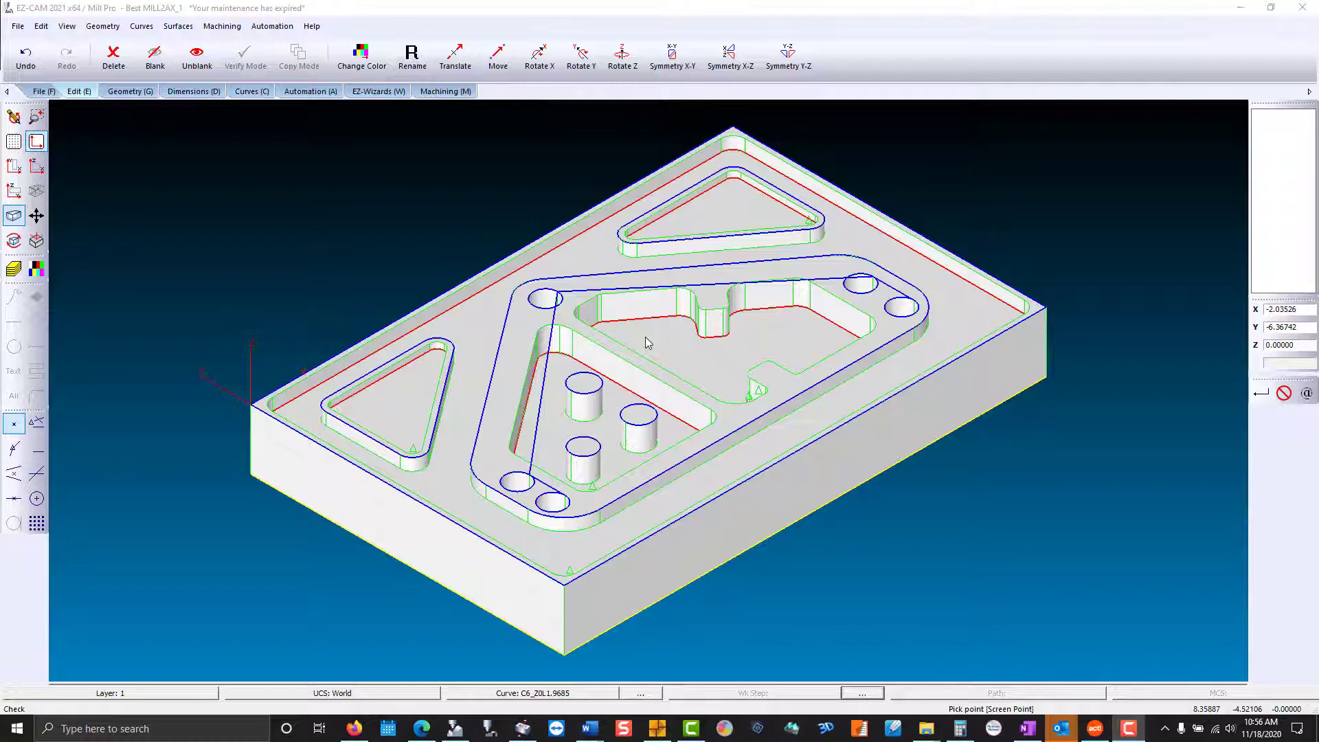
# - Create a (TB)Milling-Contour workstep on the outer curve with the D 1-End Mill, cutting to 2.25 depth
pyautogui.click(376, 548)
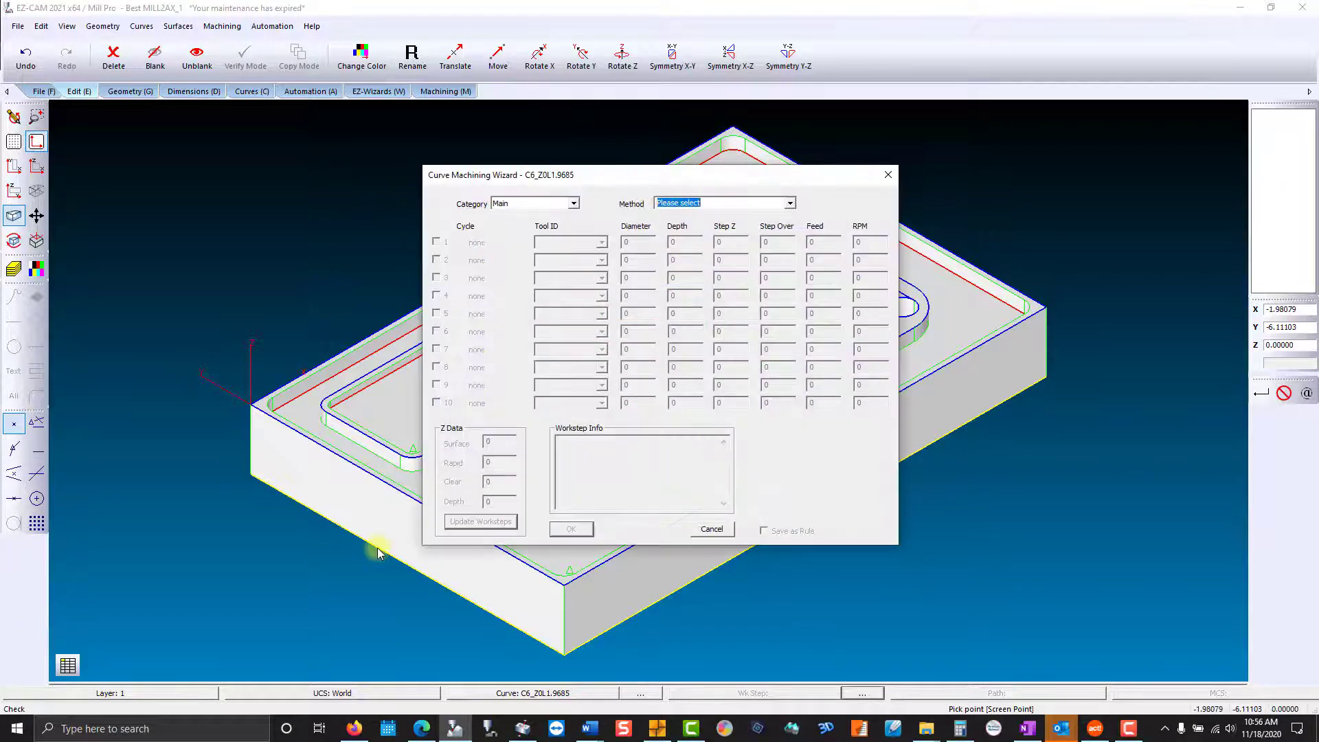
pyautogui.click(573, 203)
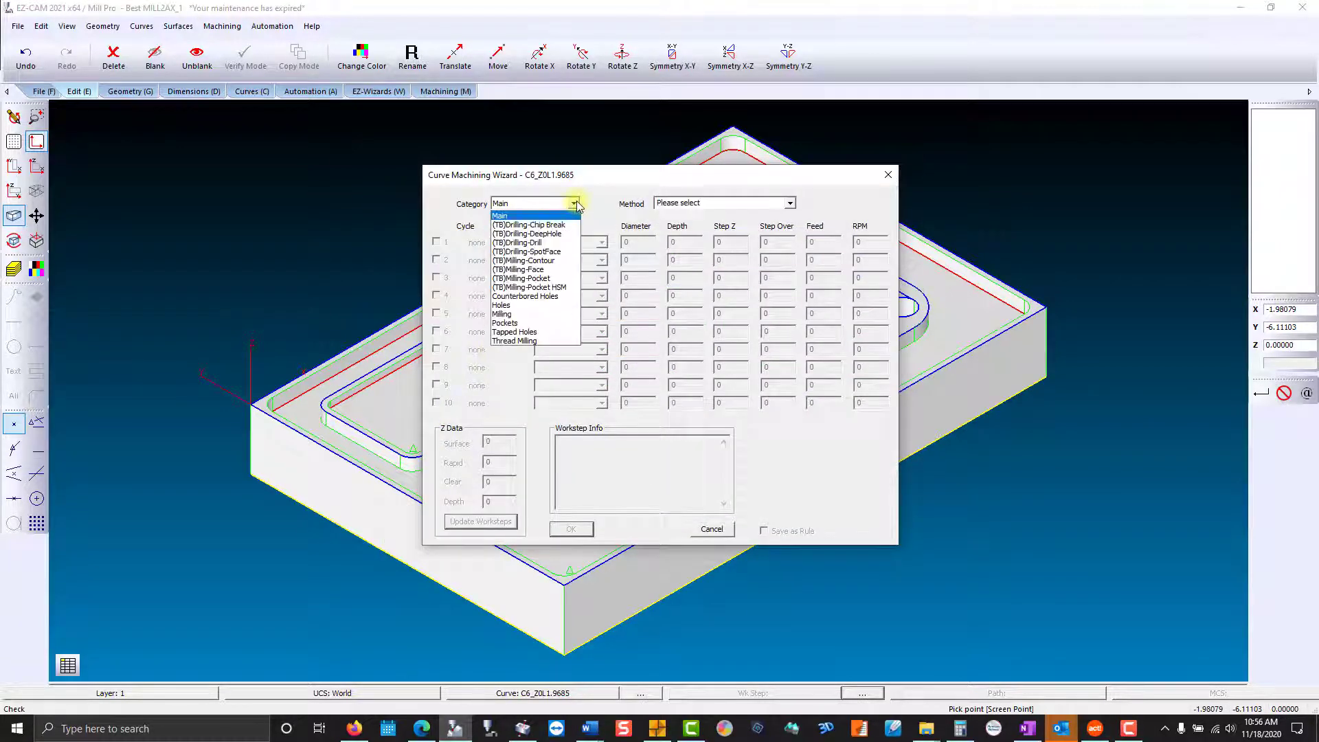
pyautogui.click(568, 261)
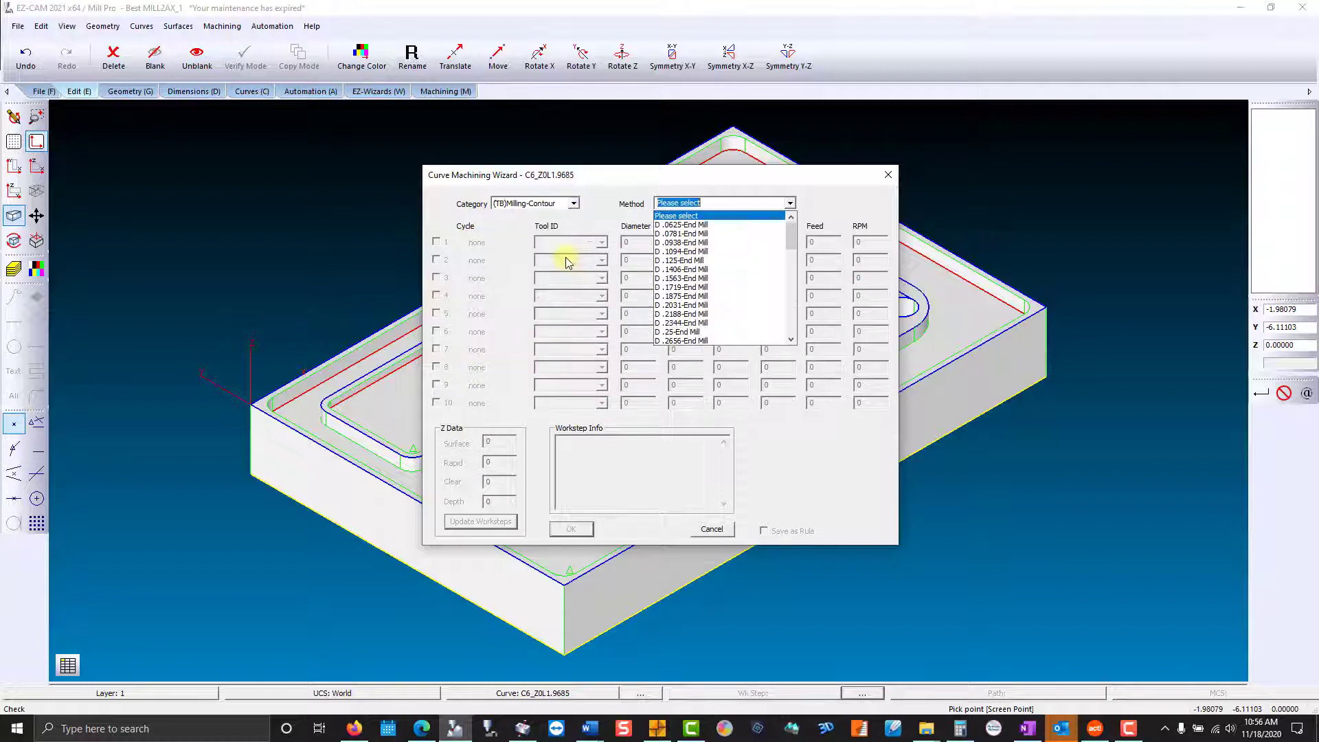
pyautogui.moveTo(791, 237); pyautogui.dragTo(795, 324)
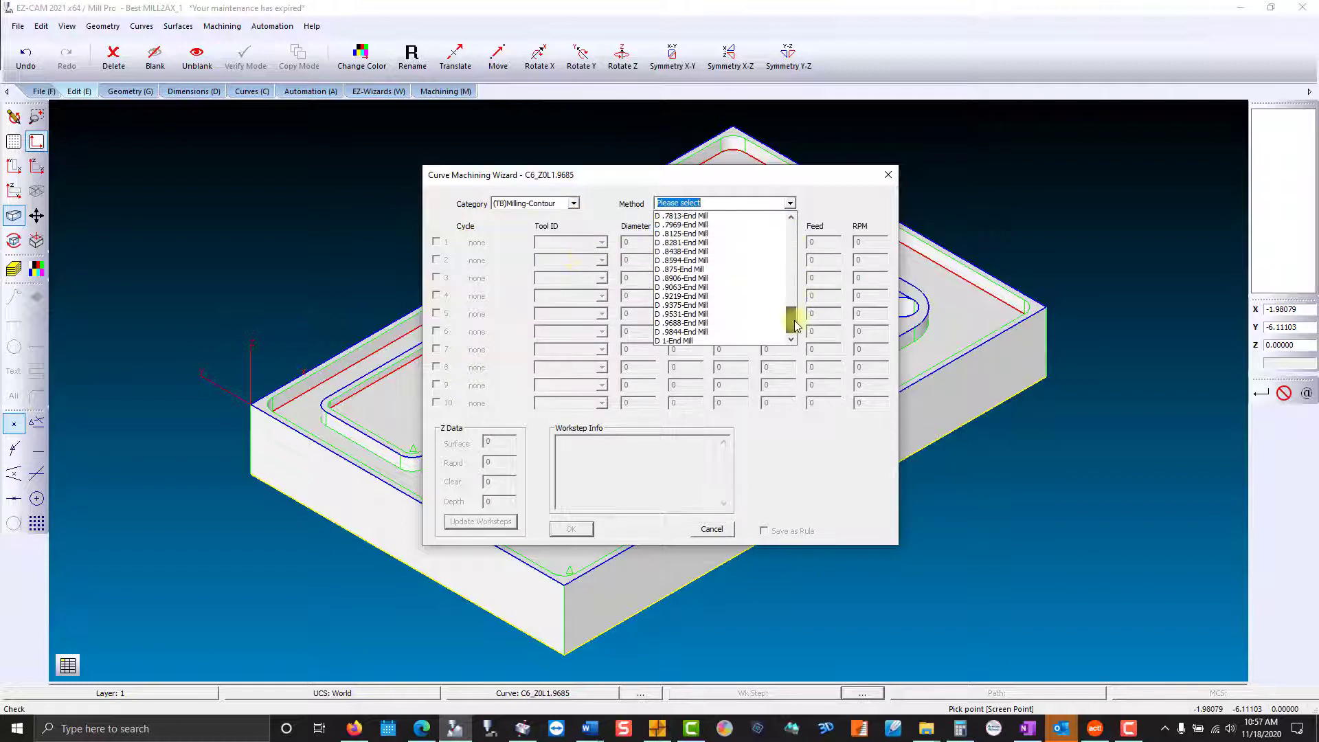
pyautogui.click(747, 340)
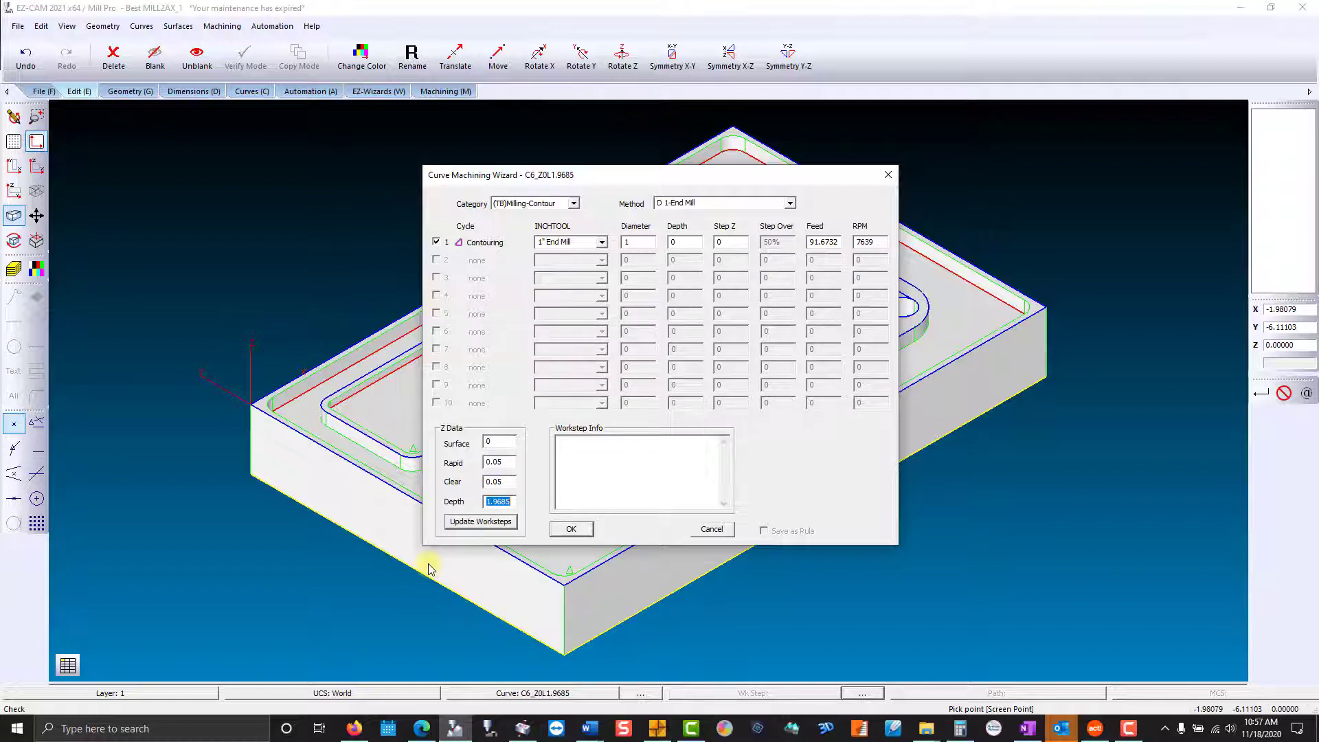
pyautogui.click(496, 522)
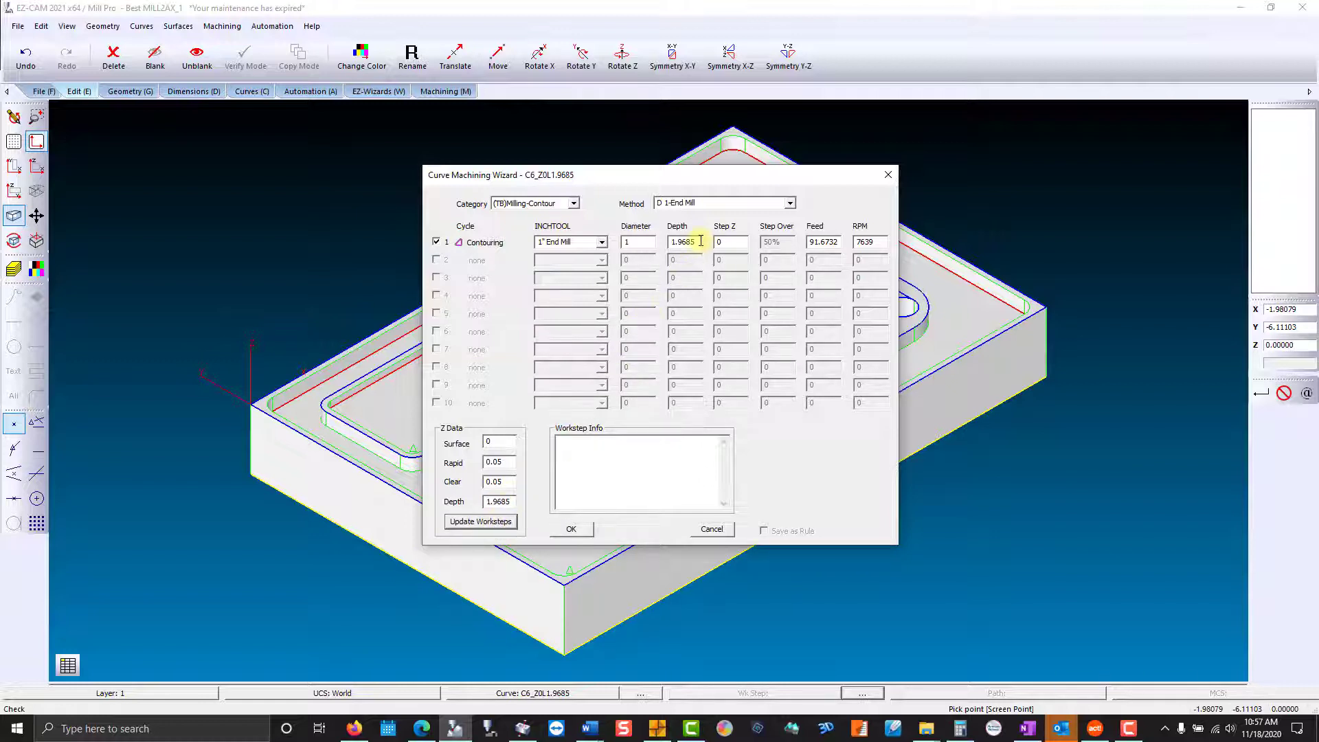
pyautogui.moveTo(700, 242); pyautogui.dragTo(669, 242)
pyautogui.write('2.25')
pyautogui.click(567, 529)
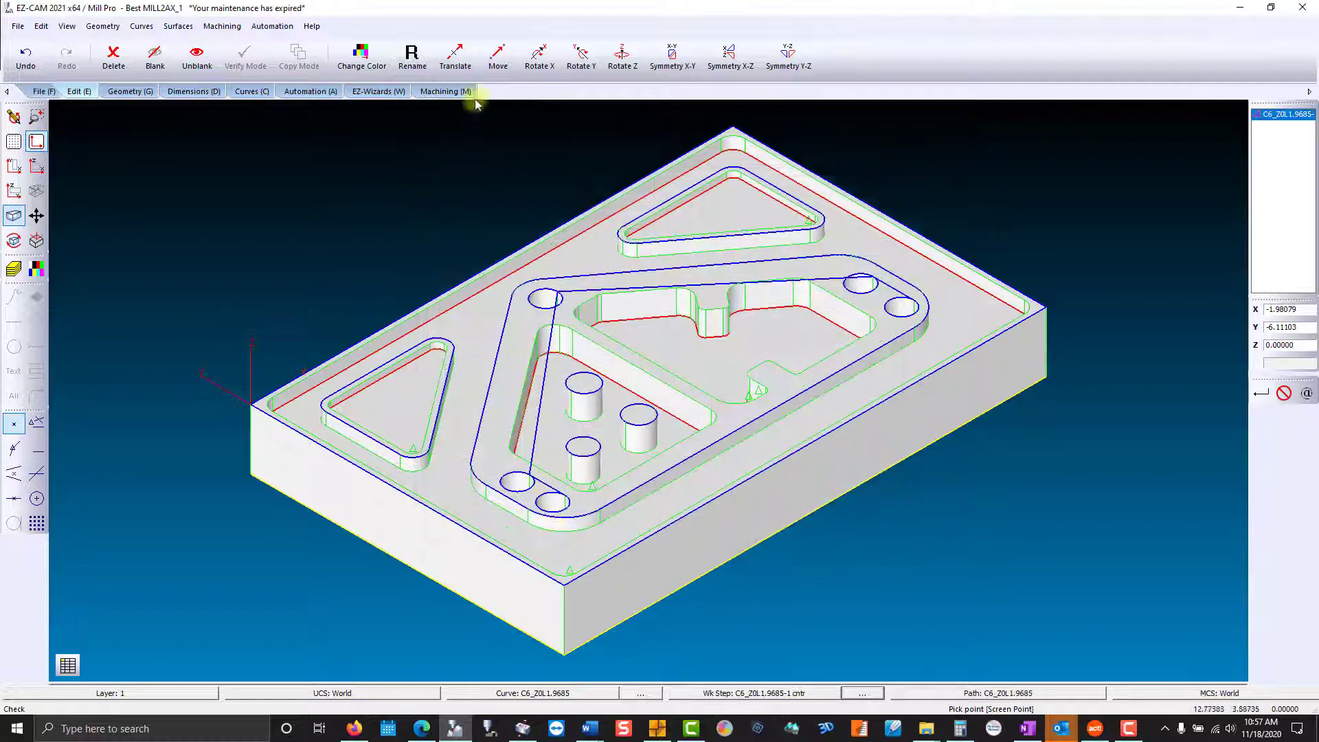
# - Verify the contour toolpath, checking it from the front and top views
pyautogui.click(454, 91)
pyautogui.click(448, 59)
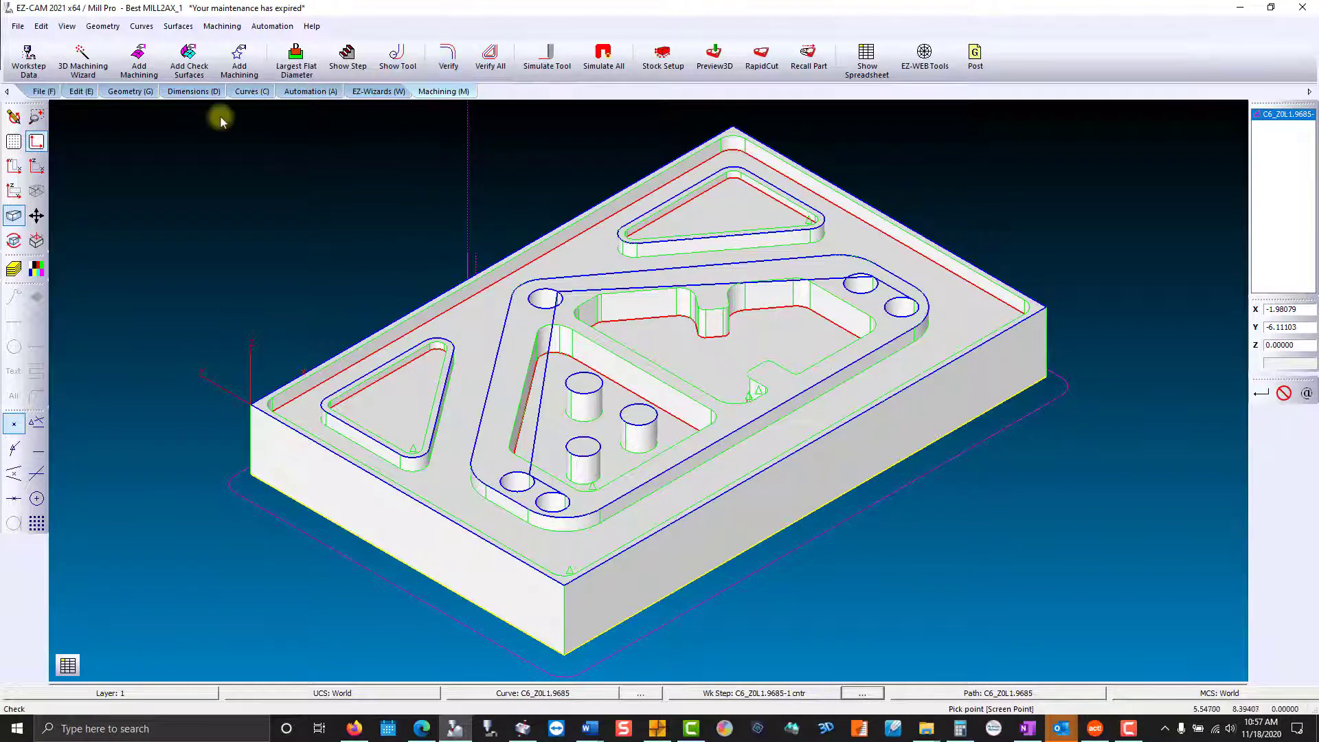
pyautogui.click(38, 166)
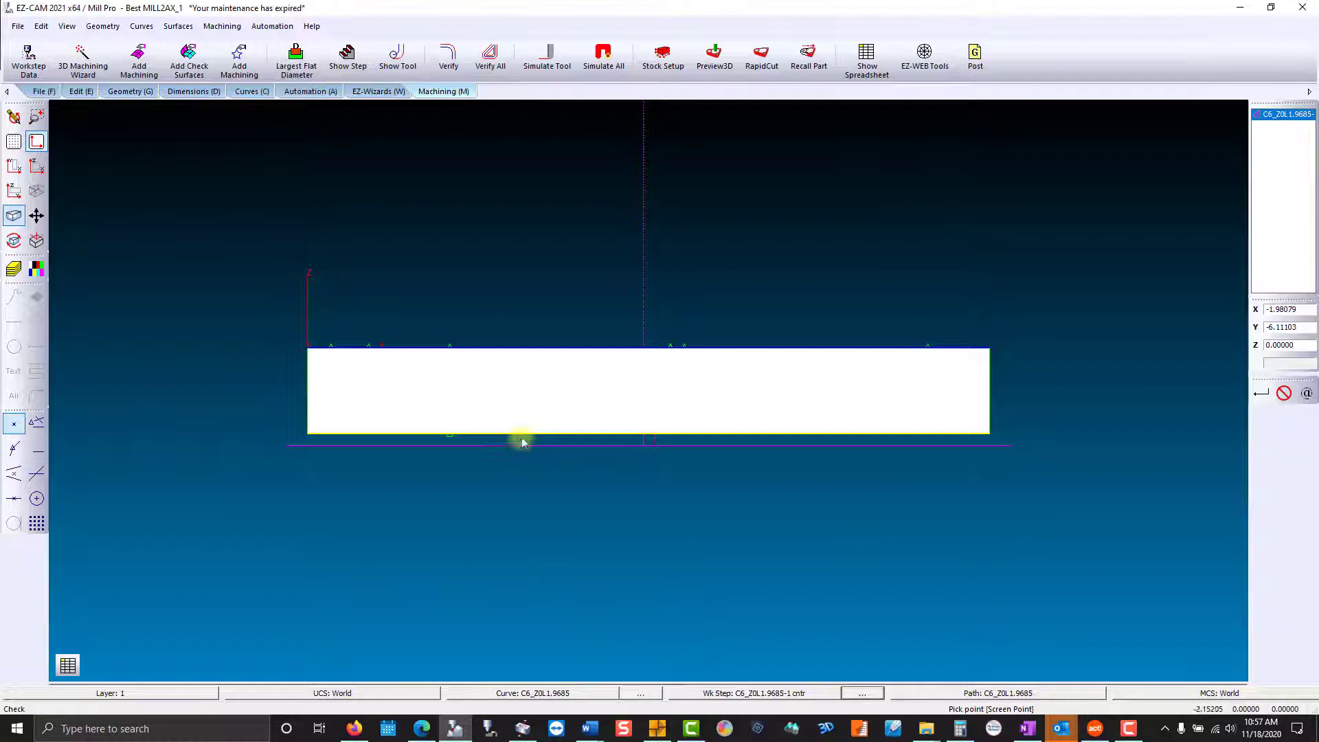
pyautogui.click(15, 166)
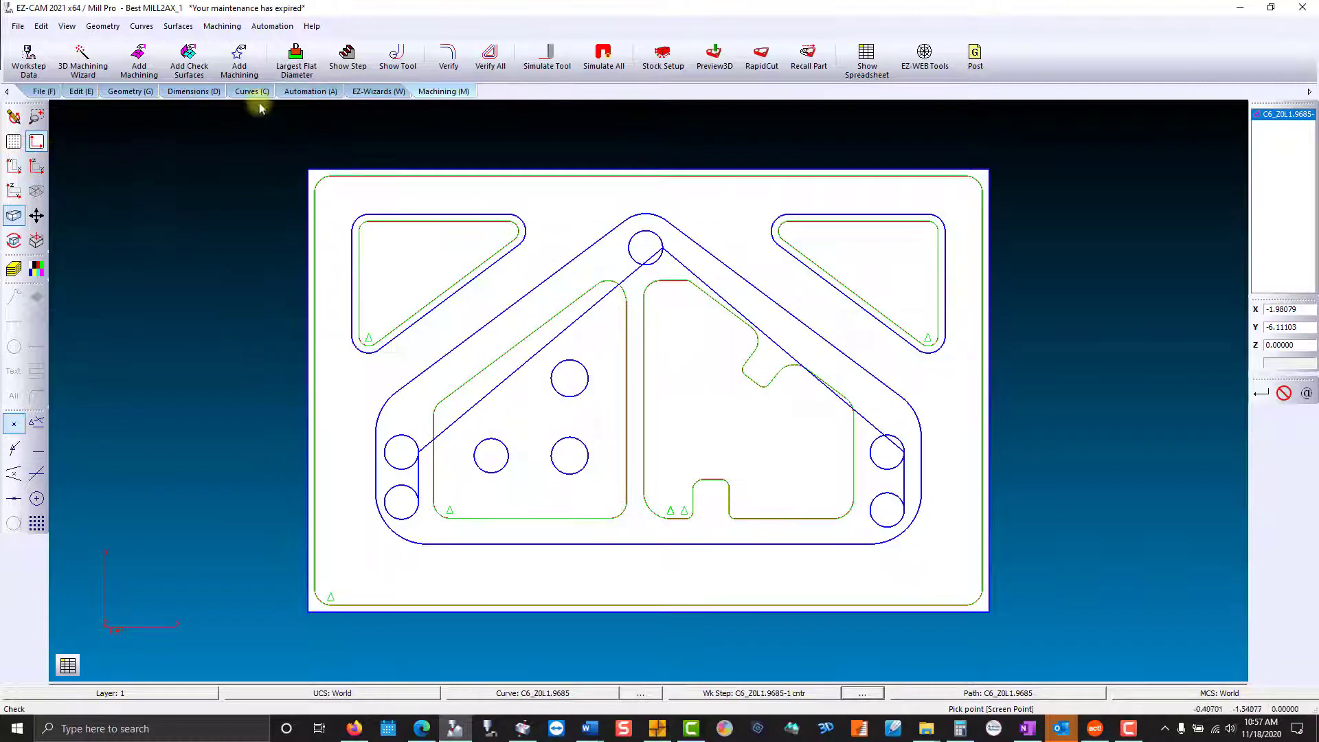
pyautogui.click(447, 56)
pyautogui.scroll(8, 633, 132)
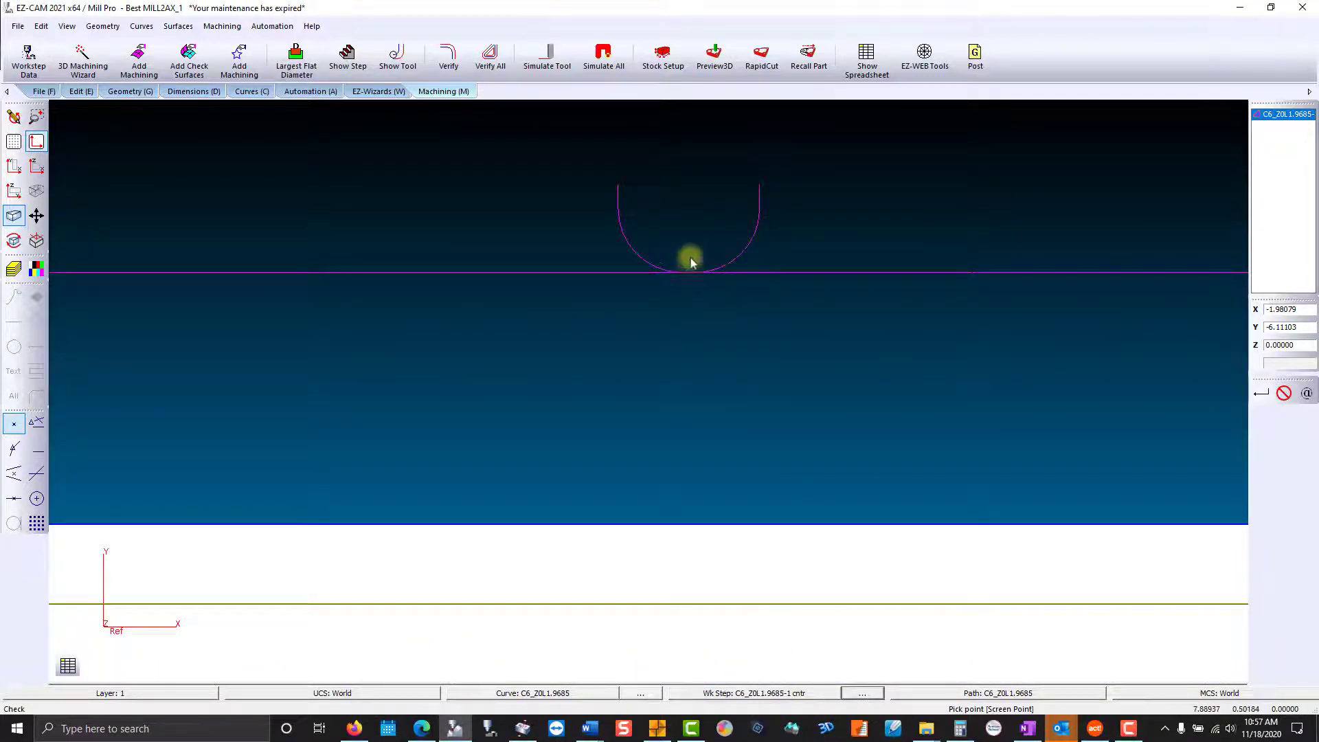
pyautogui.scroll(-6, 695, 194)
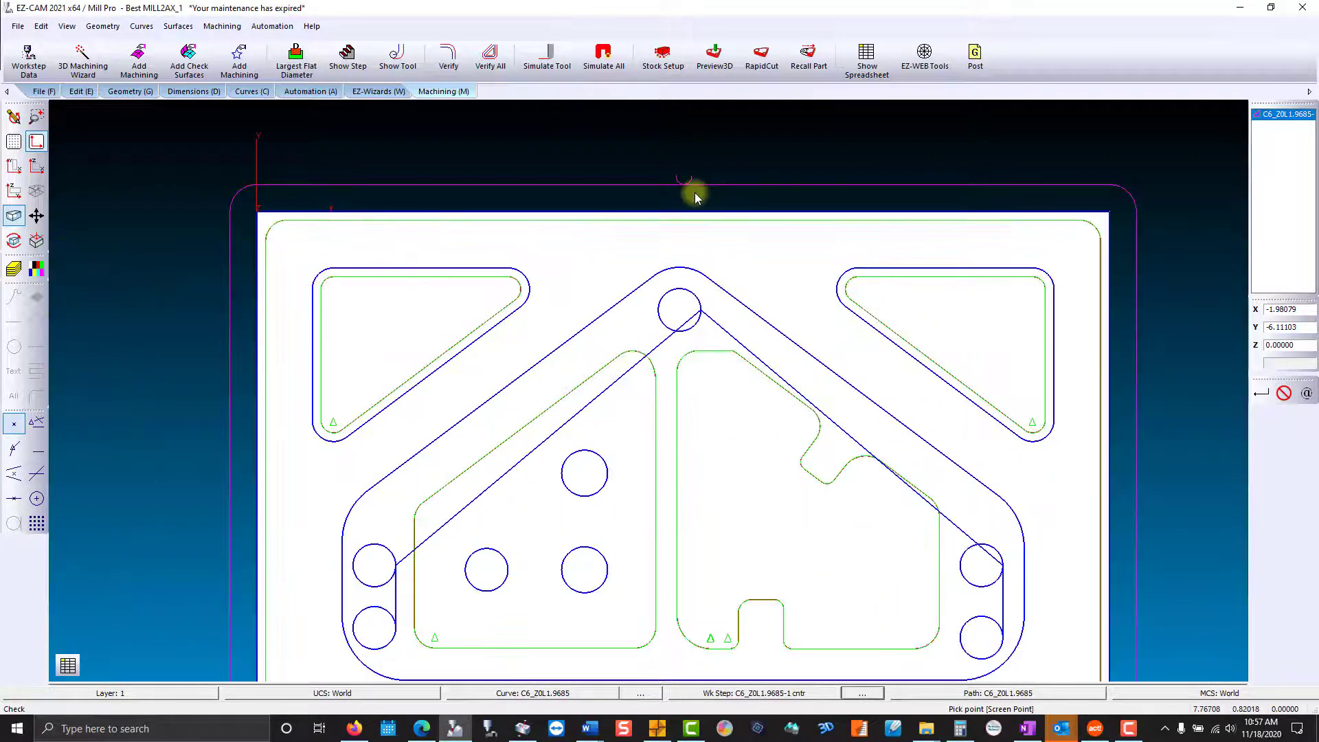
pyautogui.scroll(-2, 695, 198)
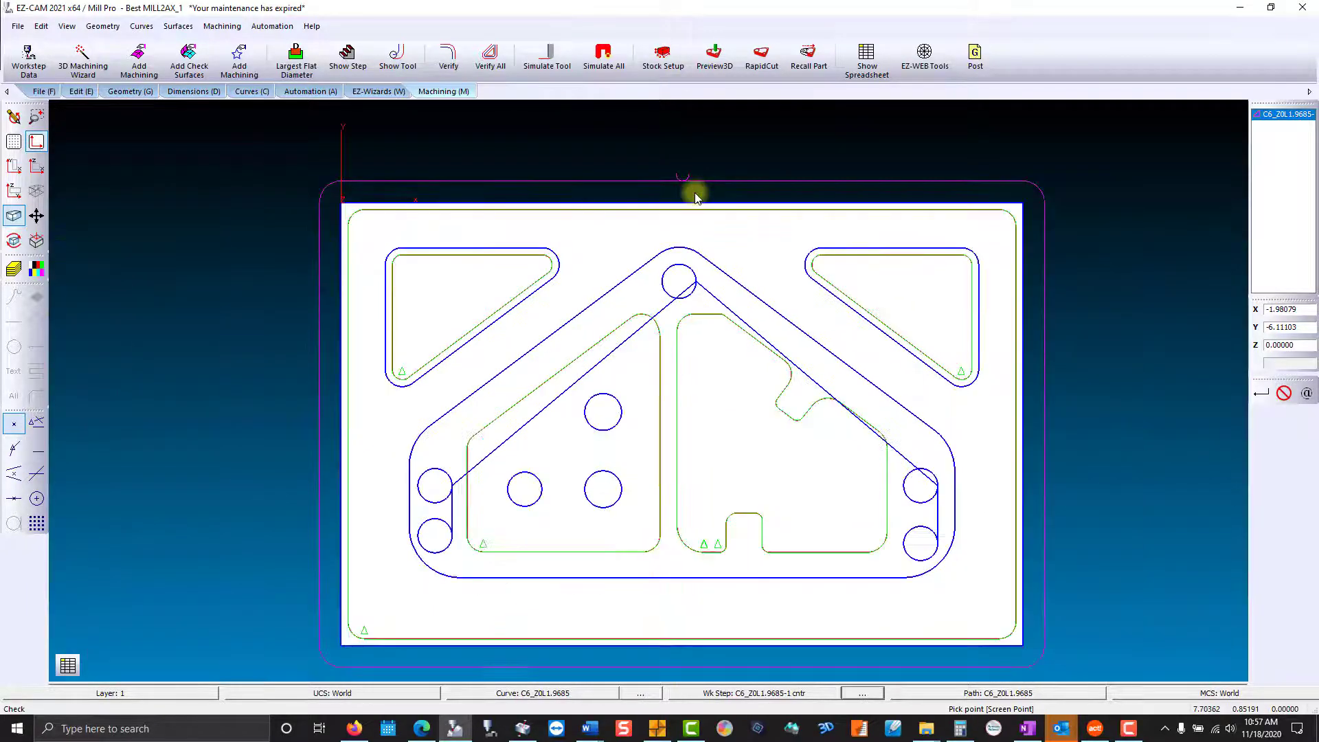
# - Review the C6_Z0L1.9685 Work Step Data, then return to the shaded isometric view
pyautogui.doubleClick(1276, 119)
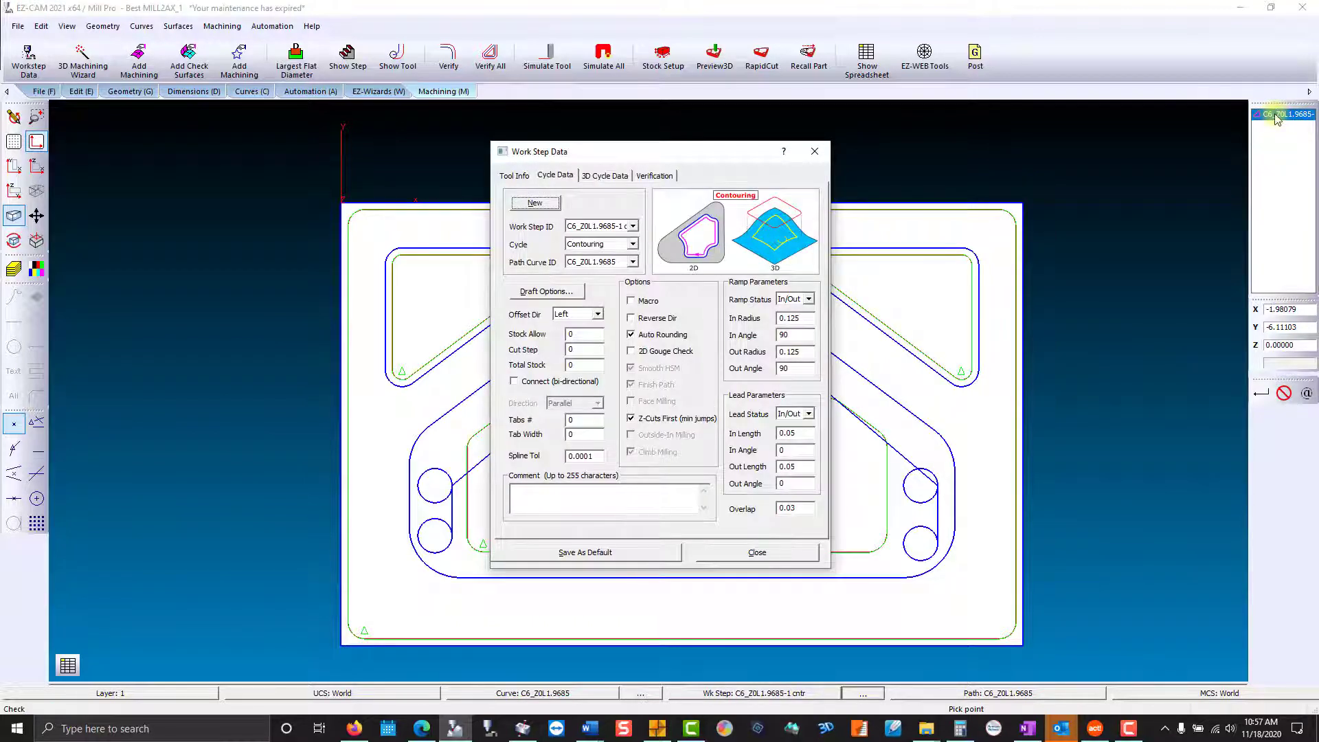
pyautogui.click(722, 553)
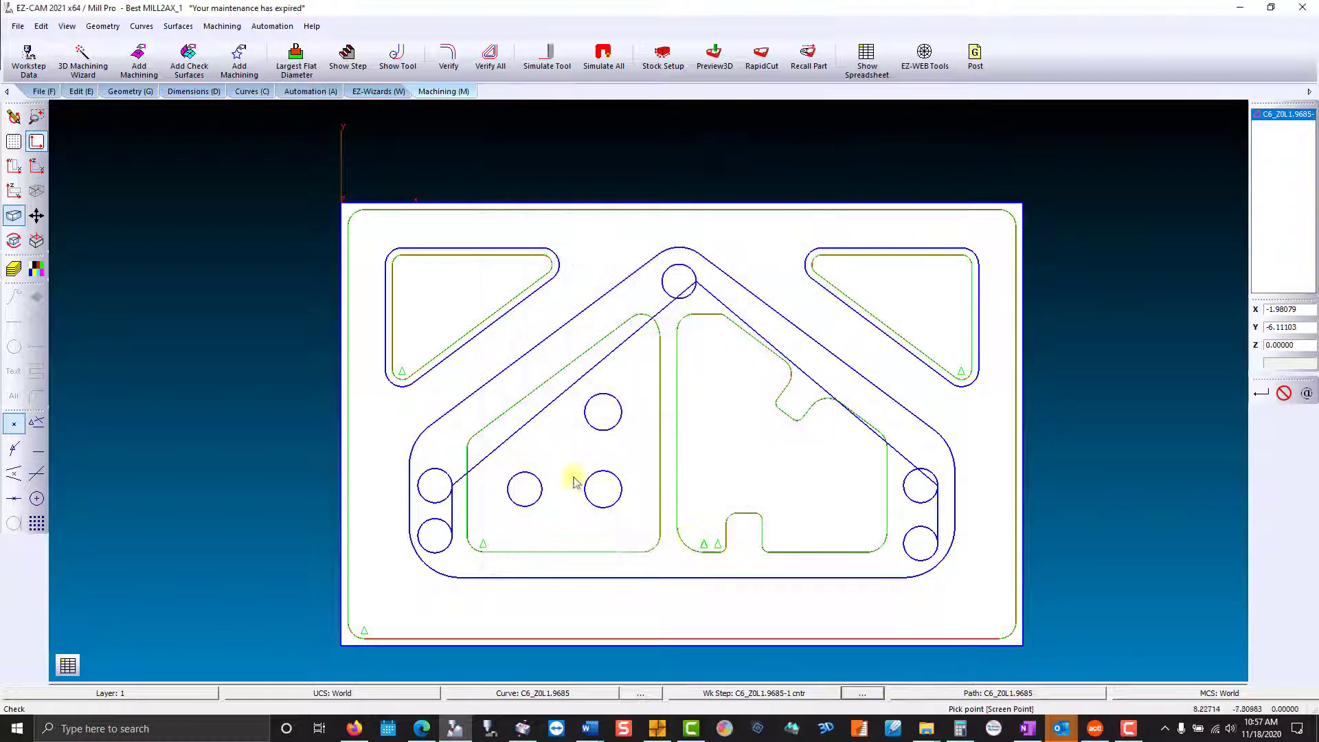
pyautogui.click(36, 190)
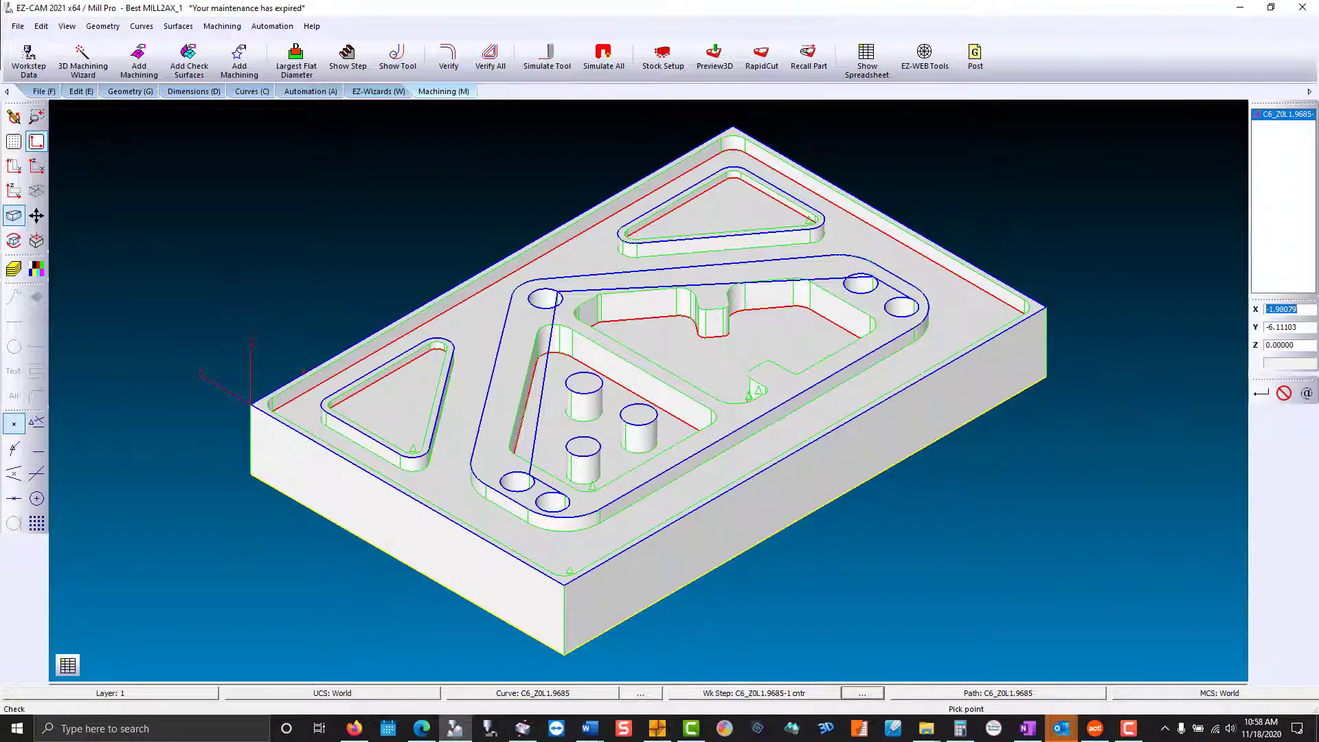
# - Create a single-pass (TB)Milling-Pocket HSM workstep with the .5 end mill for curve P13_Z0L0.3937
pyautogui.click(478, 296)
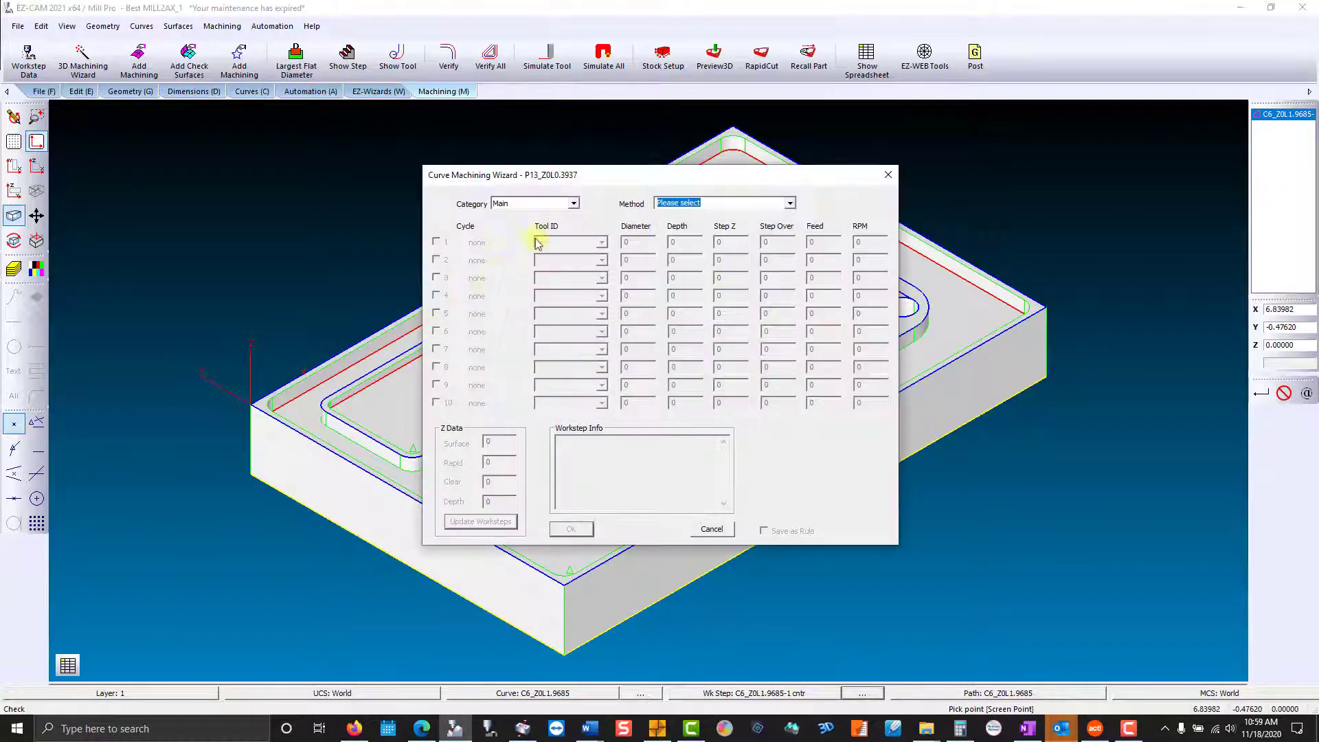
pyautogui.click(574, 204)
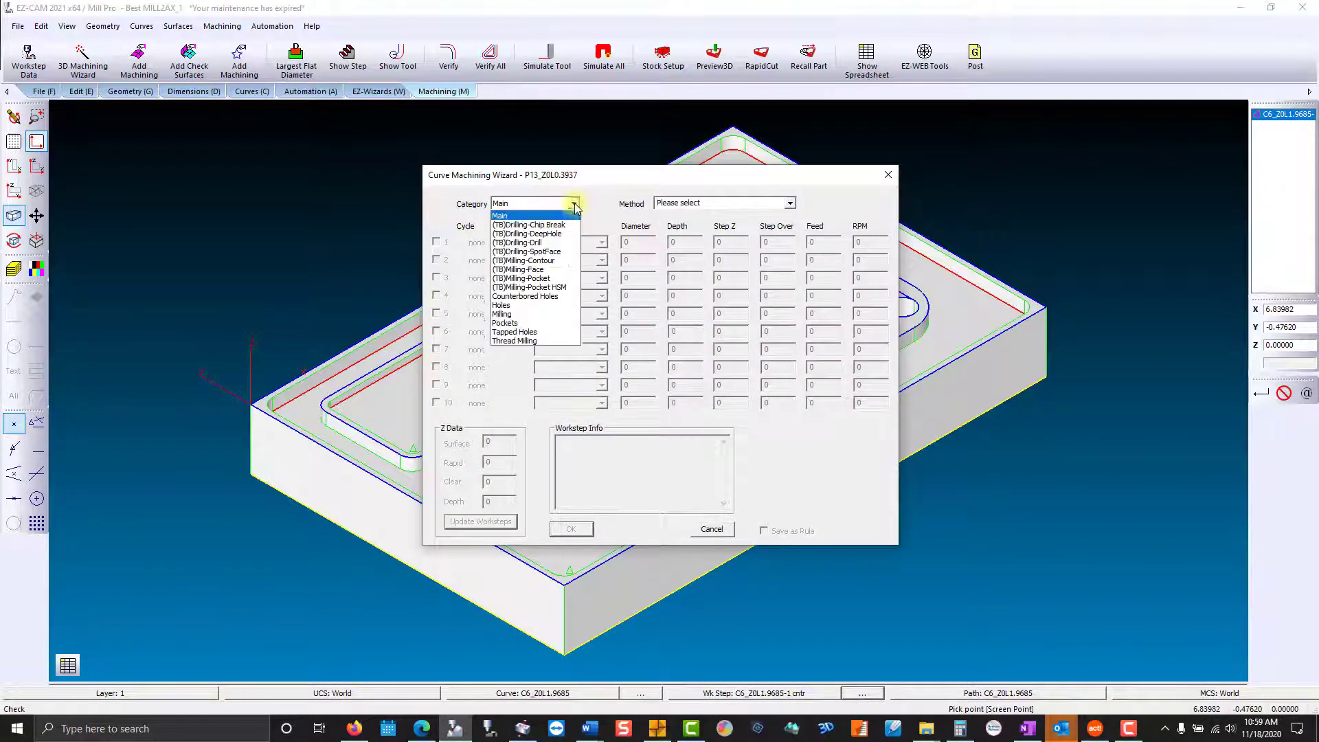
pyautogui.click(570, 288)
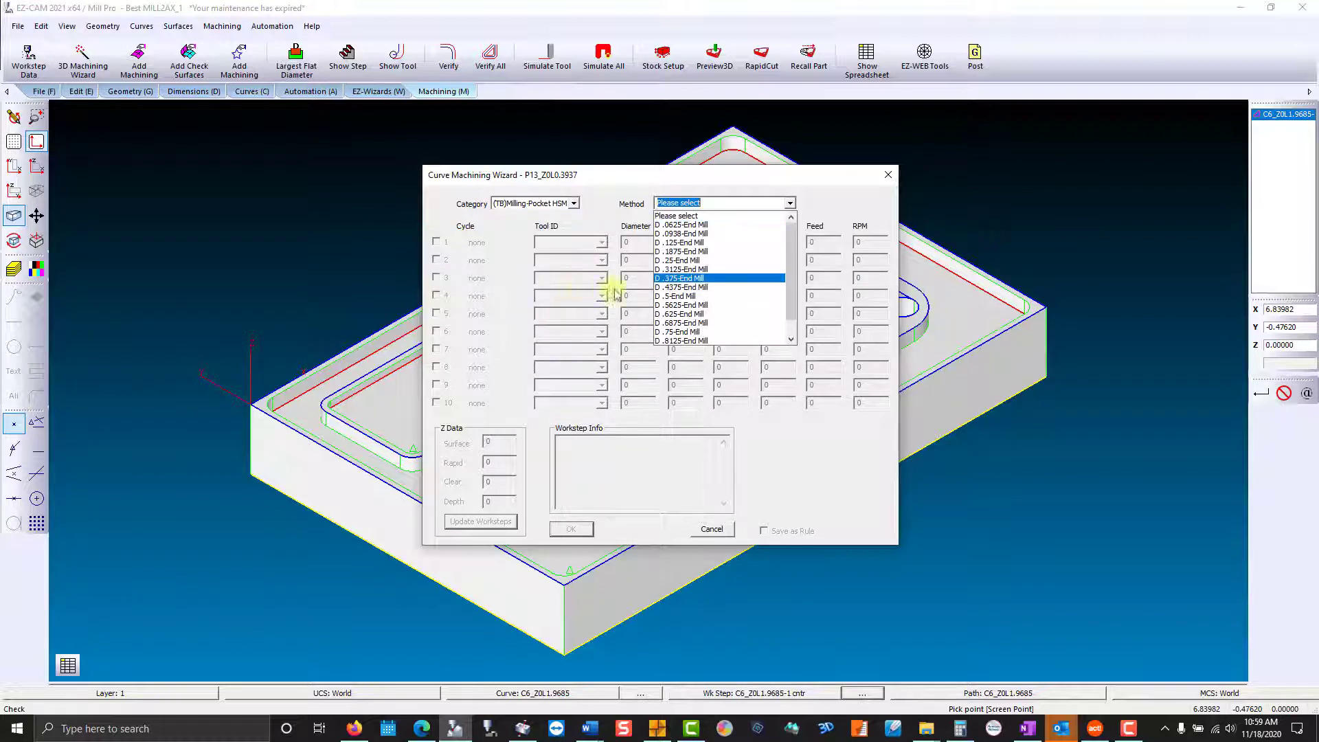
pyautogui.click(737, 296)
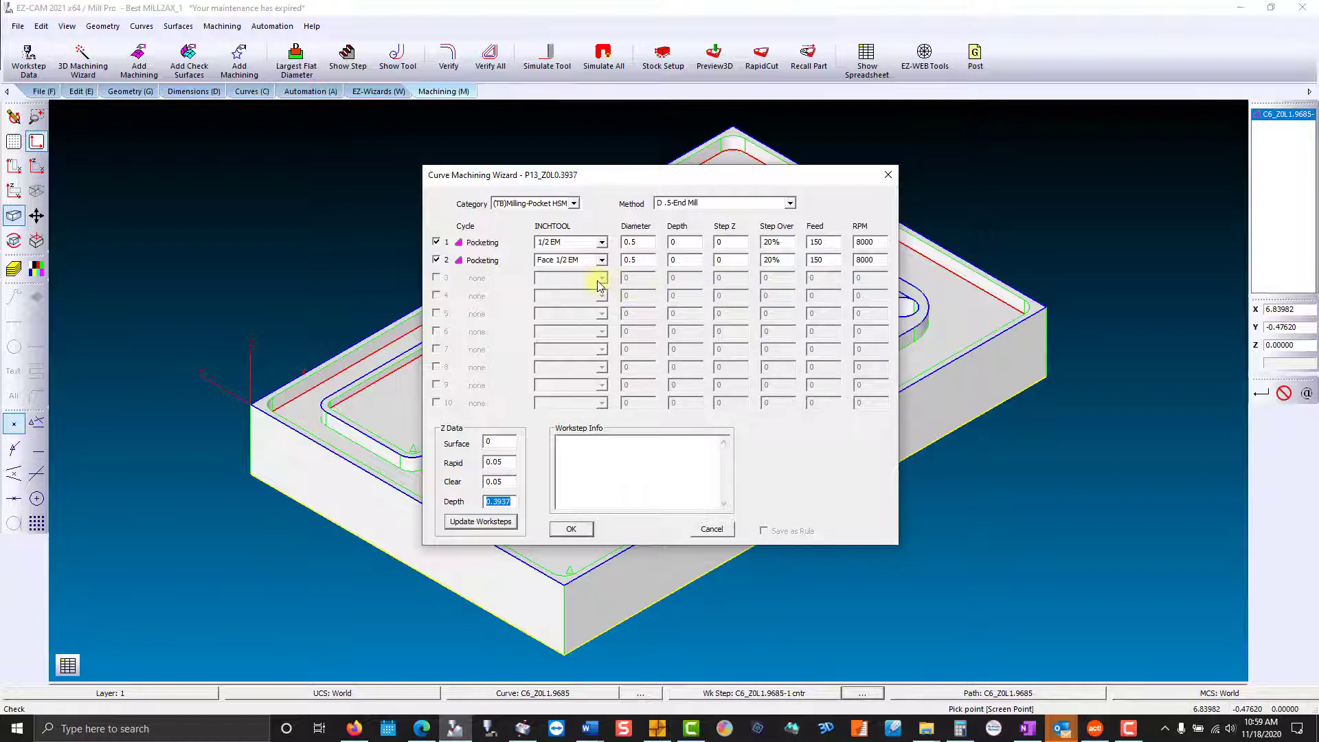
pyautogui.moveTo(599, 280)
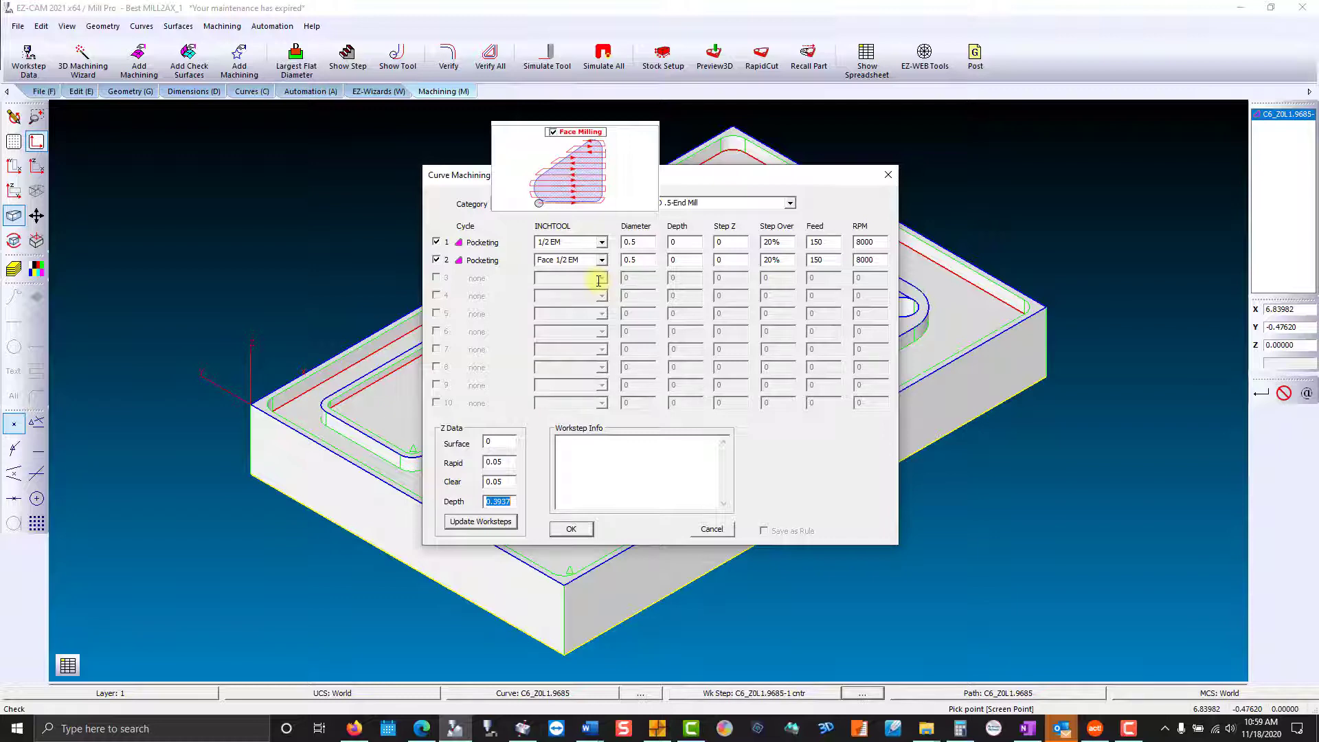
pyautogui.click(436, 260)
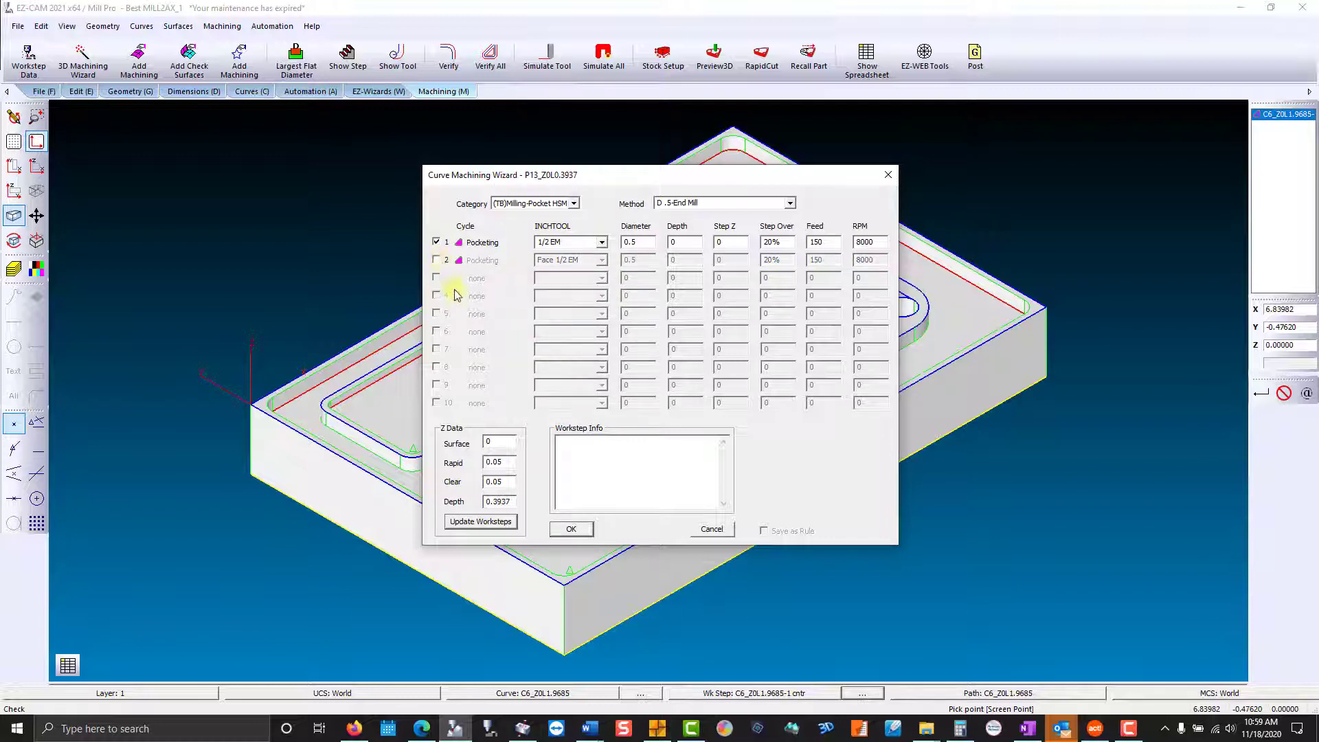
pyautogui.click(569, 529)
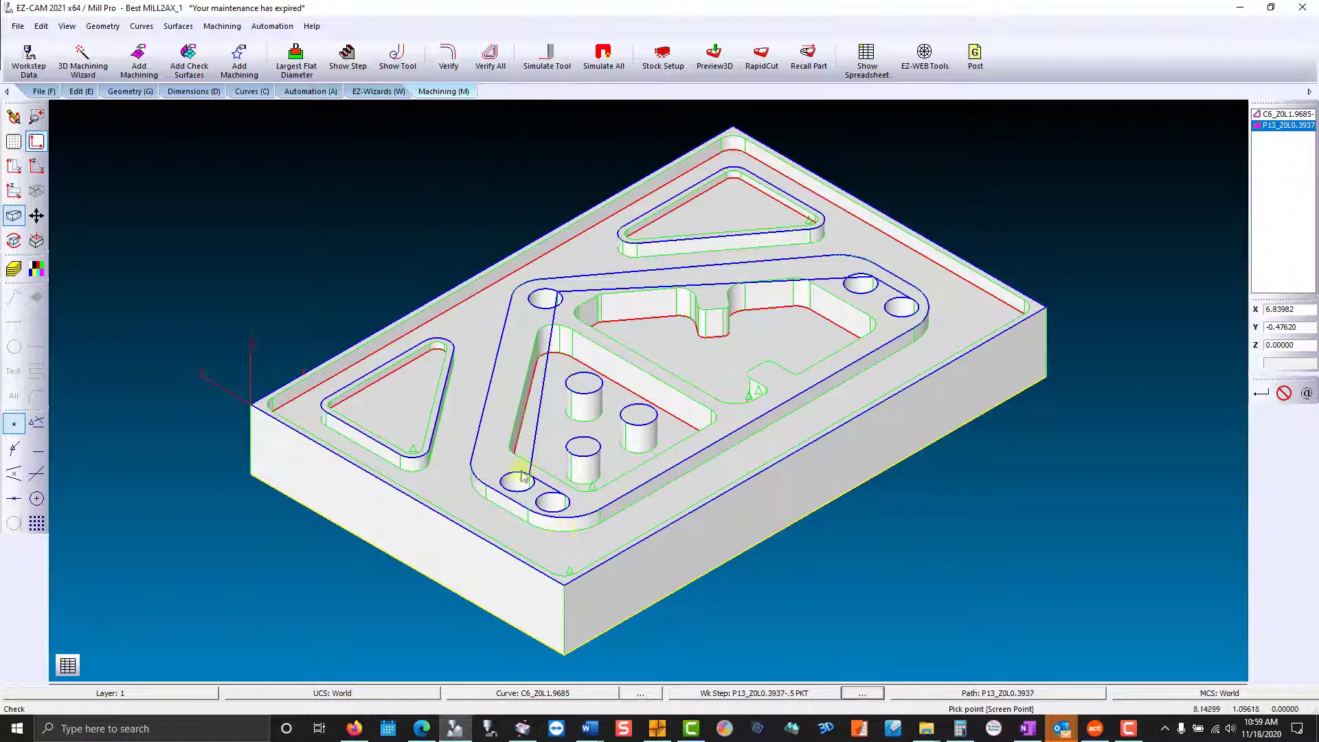
# - Add two island curves and the large blue boundary curve to the workstep, then verify its toolpath
pyautogui.click(239, 60)
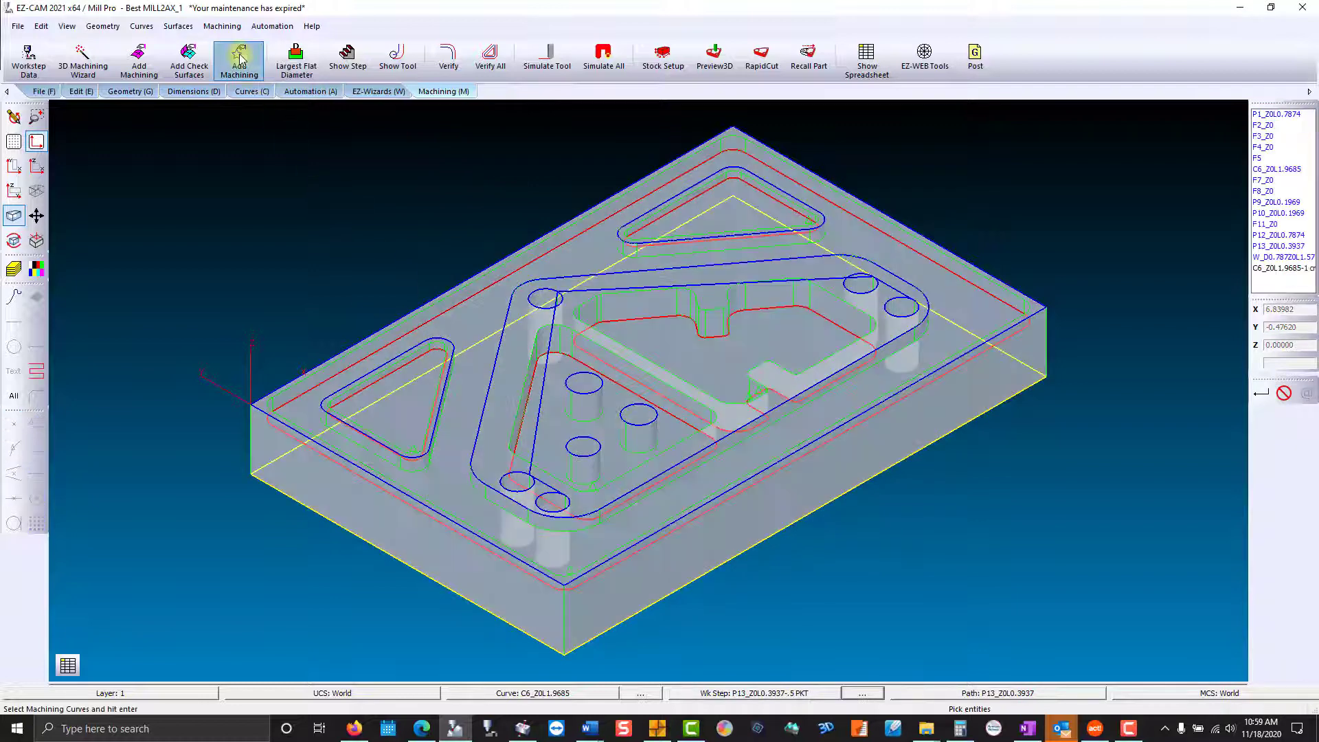
pyautogui.click(443, 341)
pyautogui.click(629, 227)
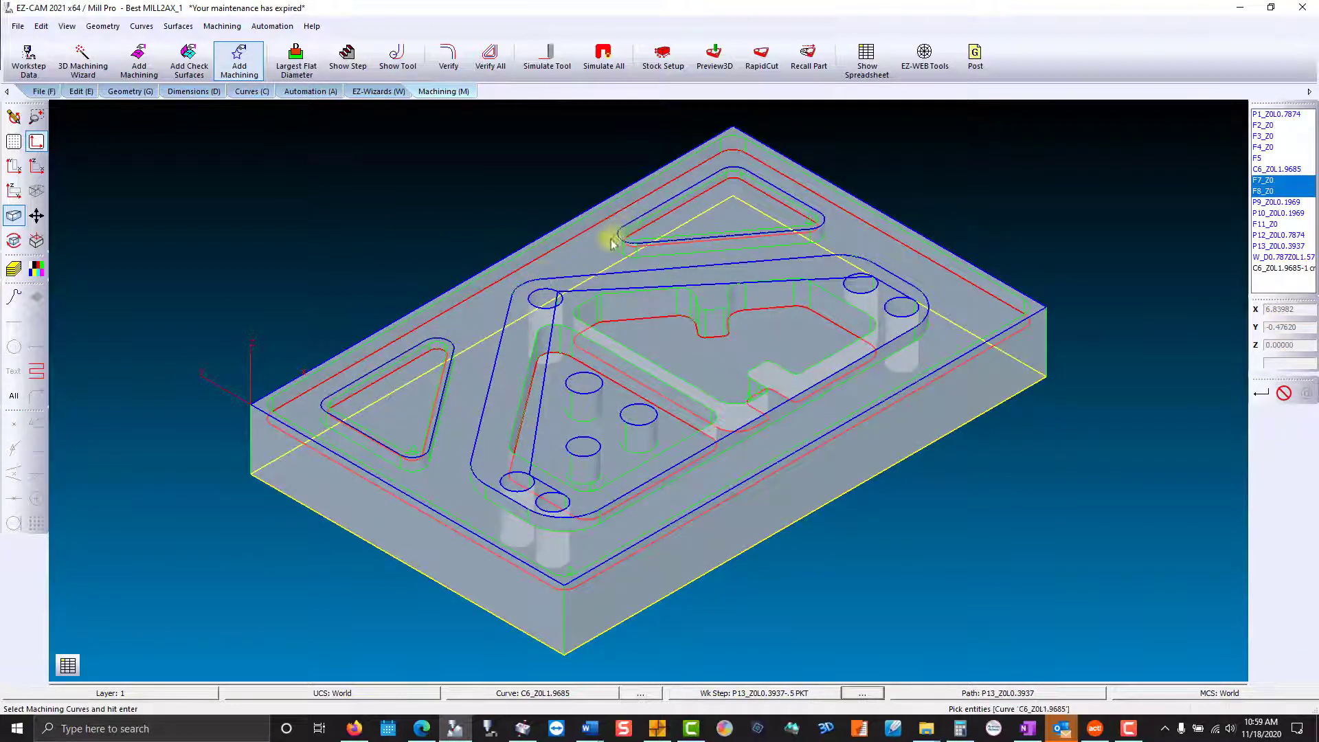
pyautogui.click(577, 277)
pyautogui.press('Return')
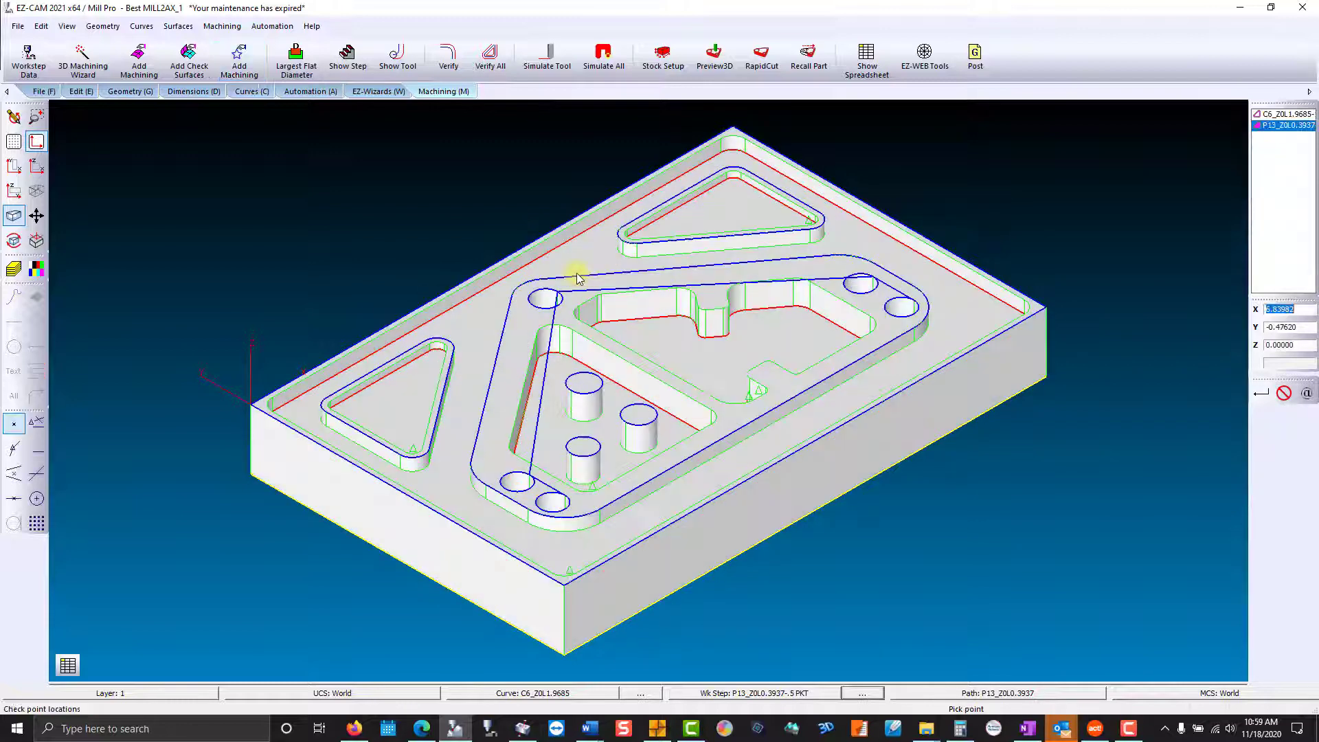
pyautogui.click(447, 58)
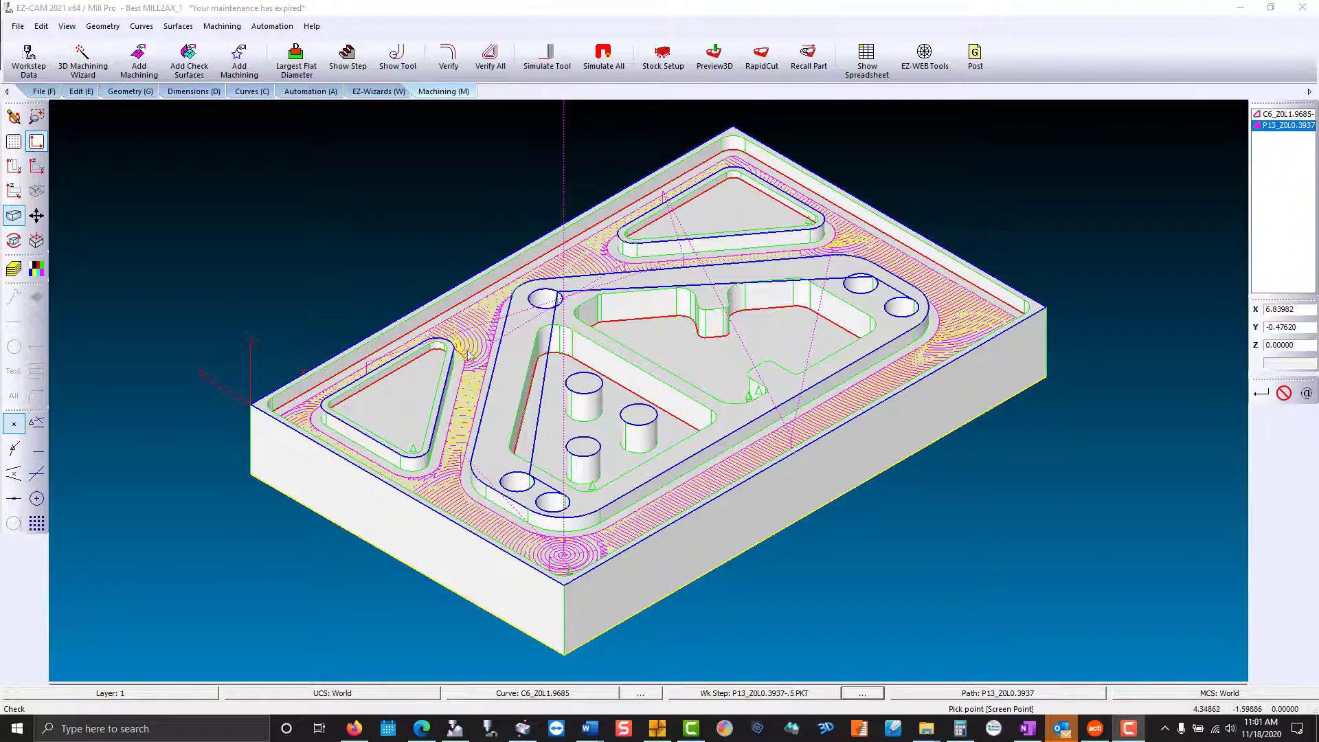
# - Create a single-pass (TB)Milling-Pocket HSM .5 end mill workstep on the left triangular pocket
pyautogui.click(443, 354)
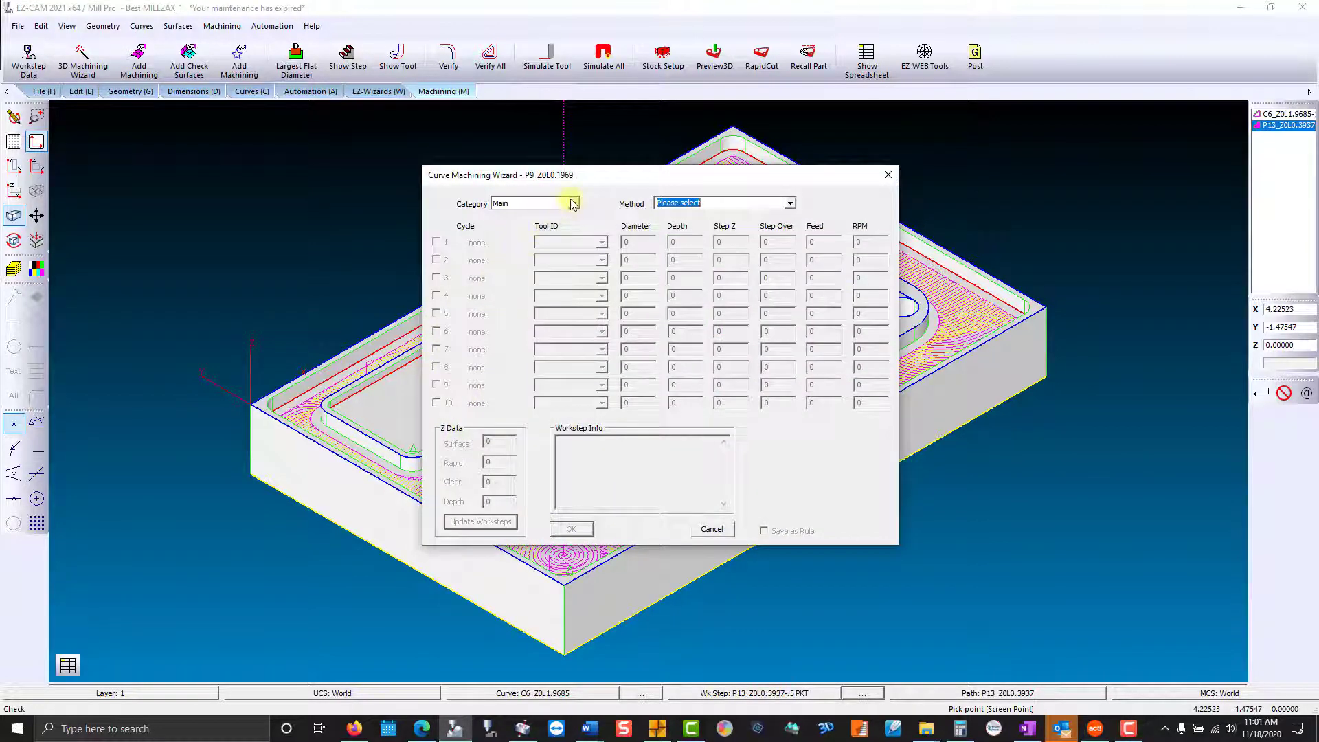
pyautogui.click(573, 203)
pyautogui.click(584, 289)
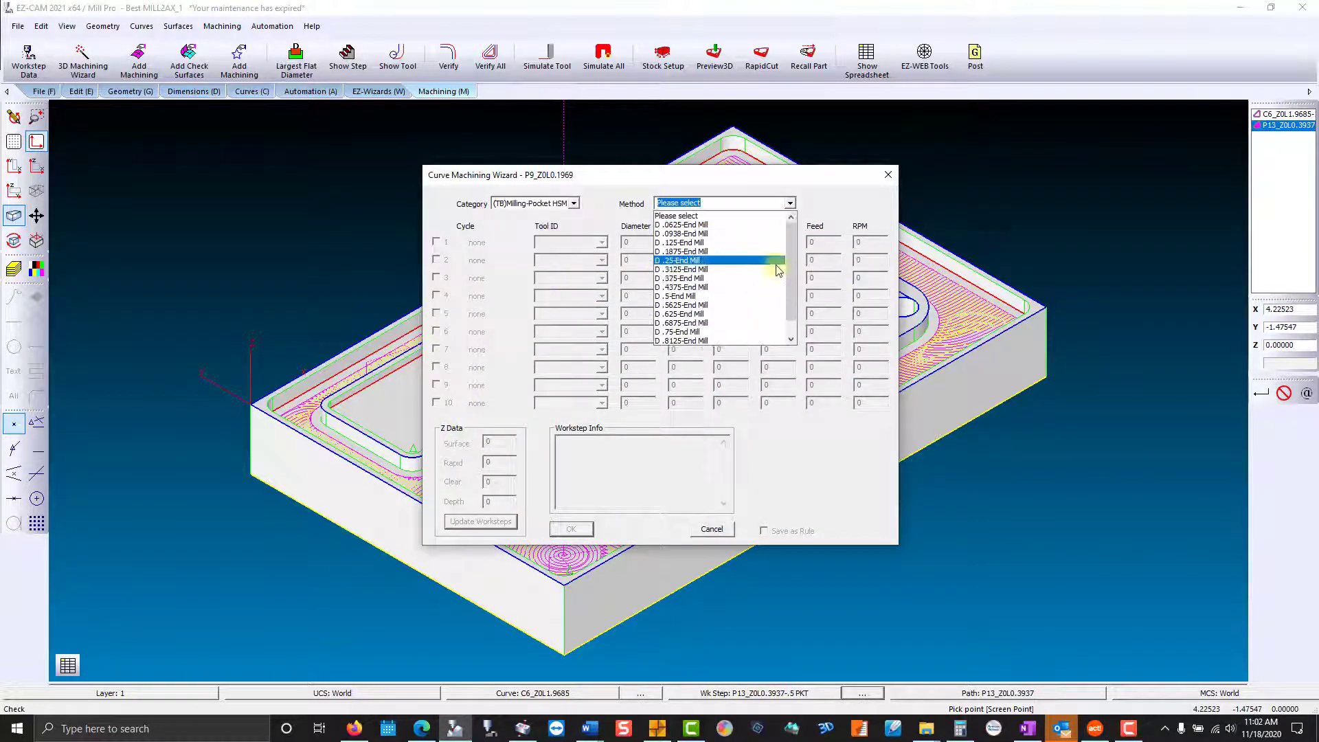
pyautogui.click(754, 295)
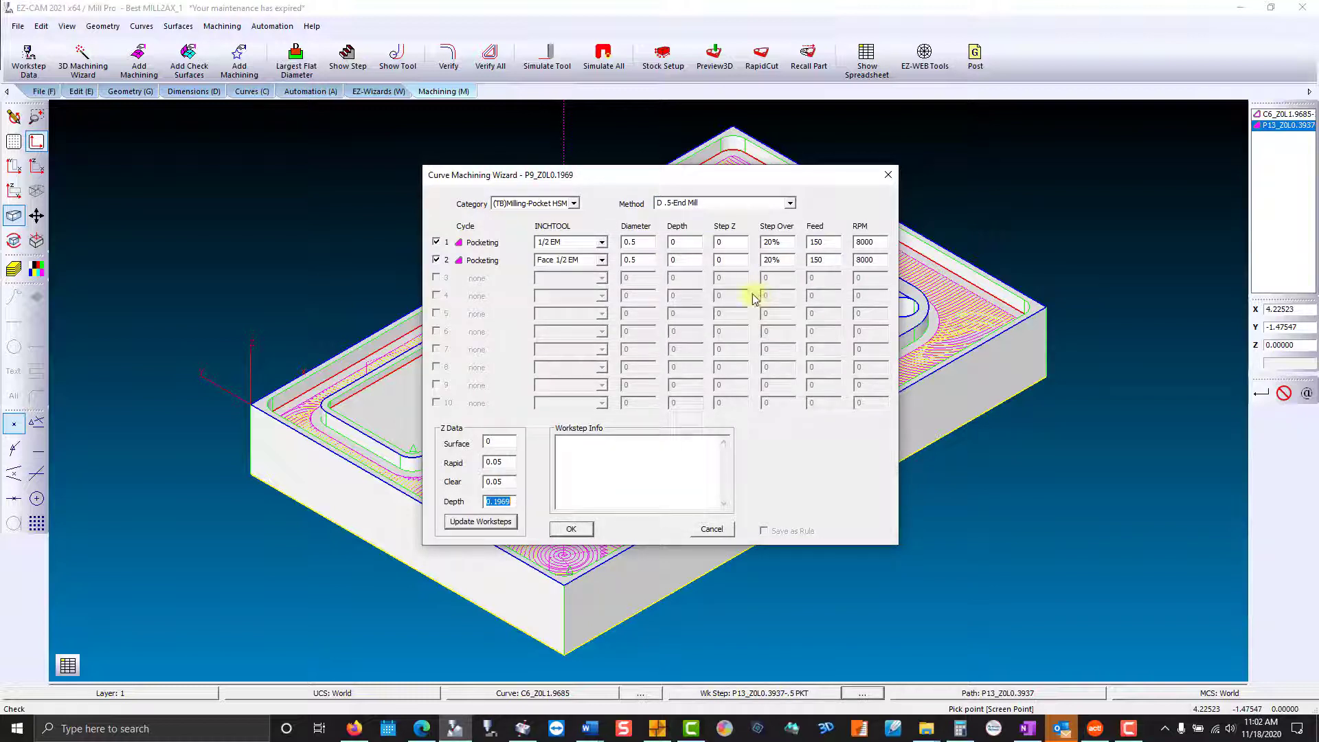
pyautogui.click(436, 259)
pyautogui.click(572, 528)
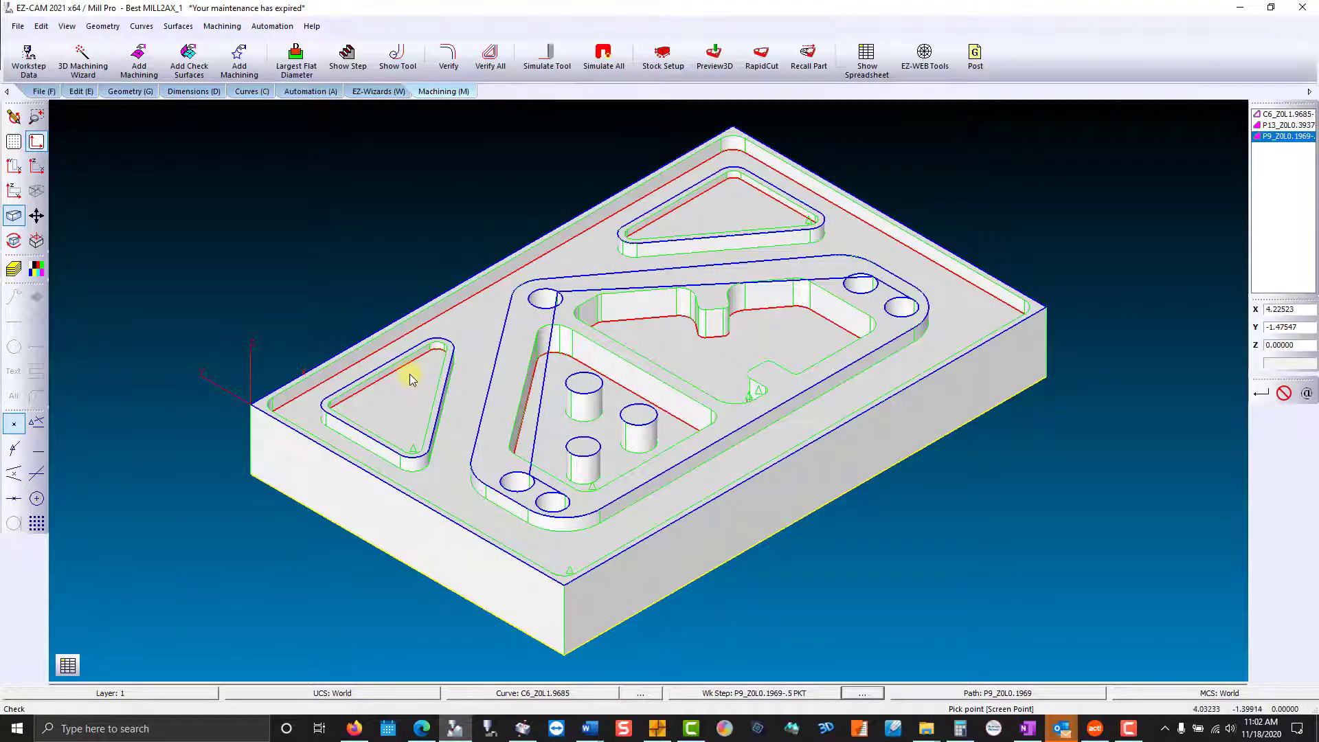
# - Add the upper triangle and central pocket curves to the workstep and verify the toolpaths
pyautogui.click(244, 63)
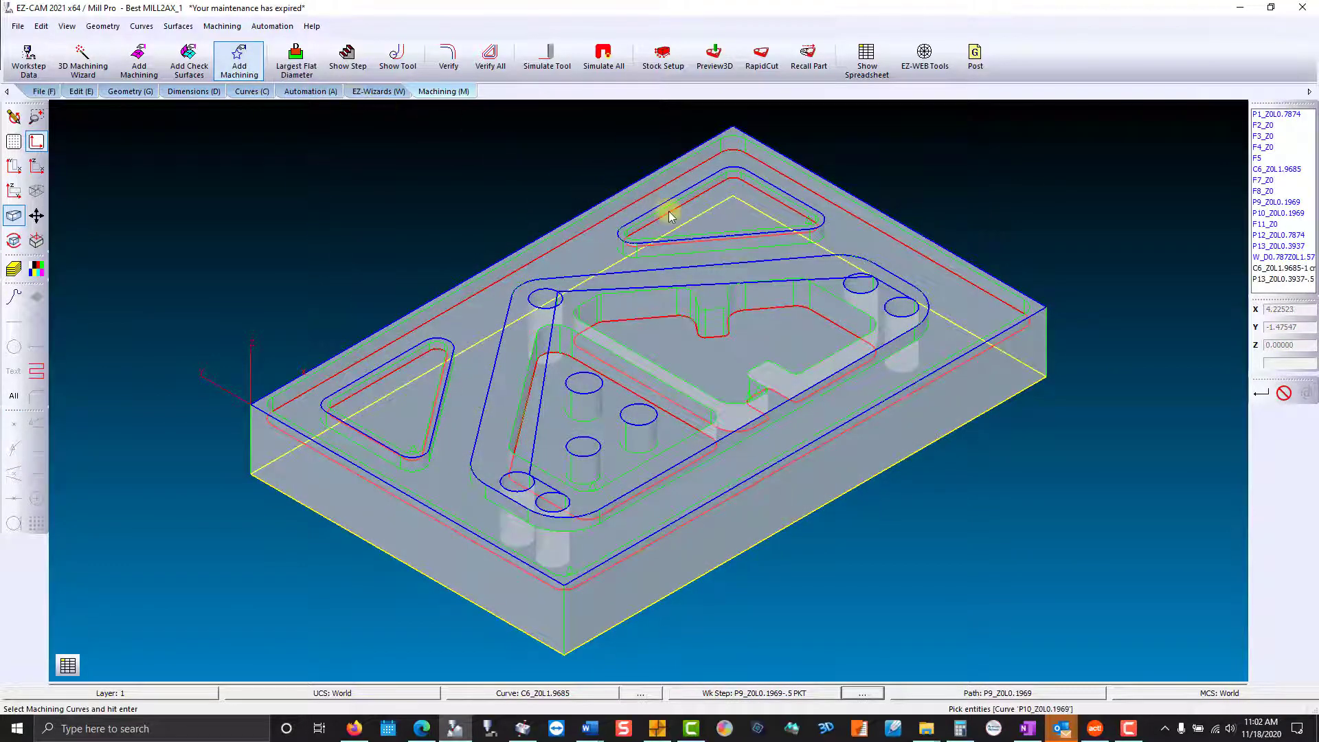
pyautogui.click(670, 212)
pyautogui.click(680, 323)
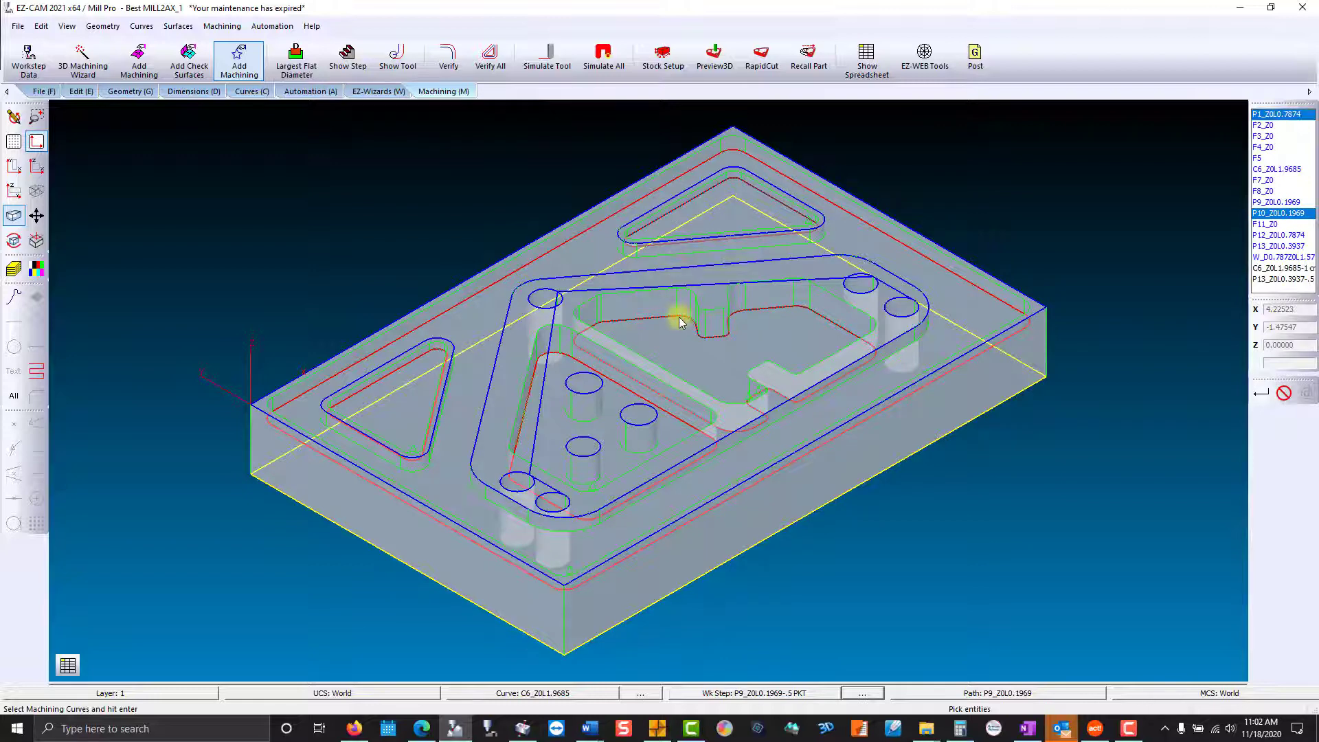
pyautogui.press('Return')
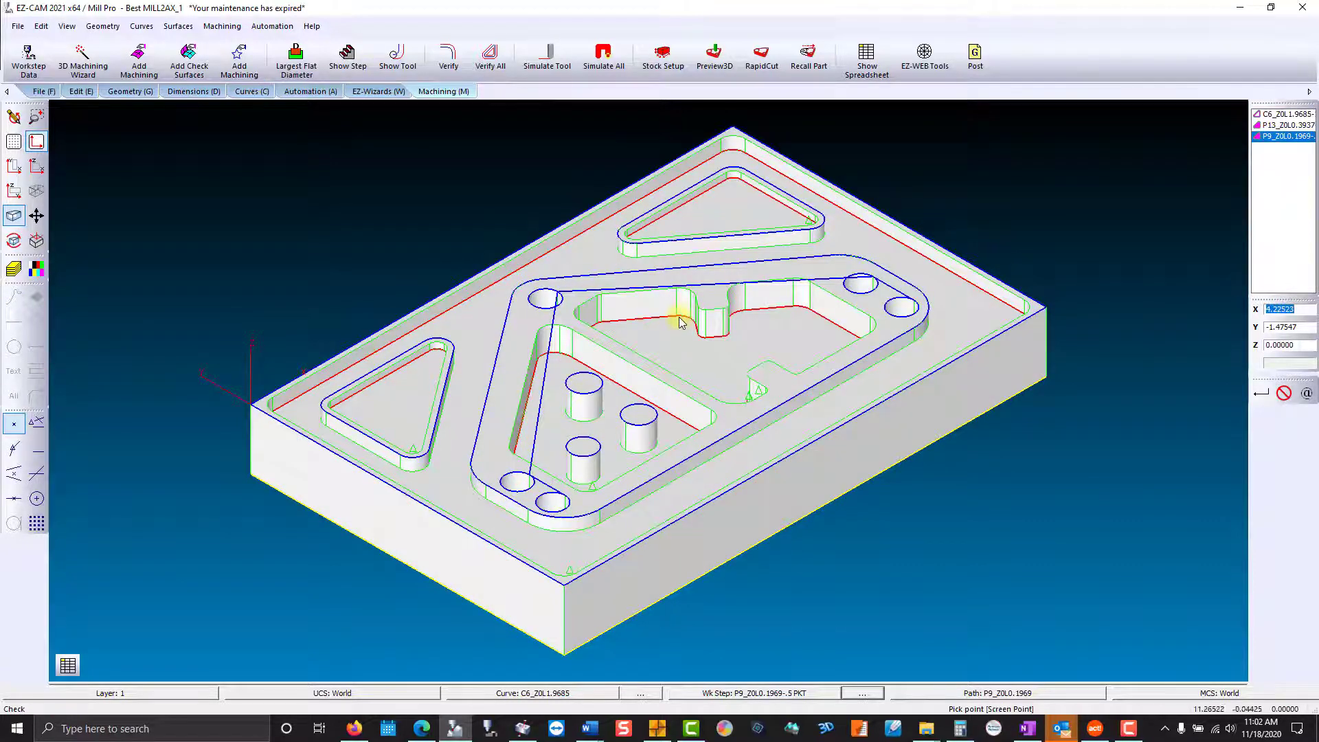
pyautogui.click(456, 56)
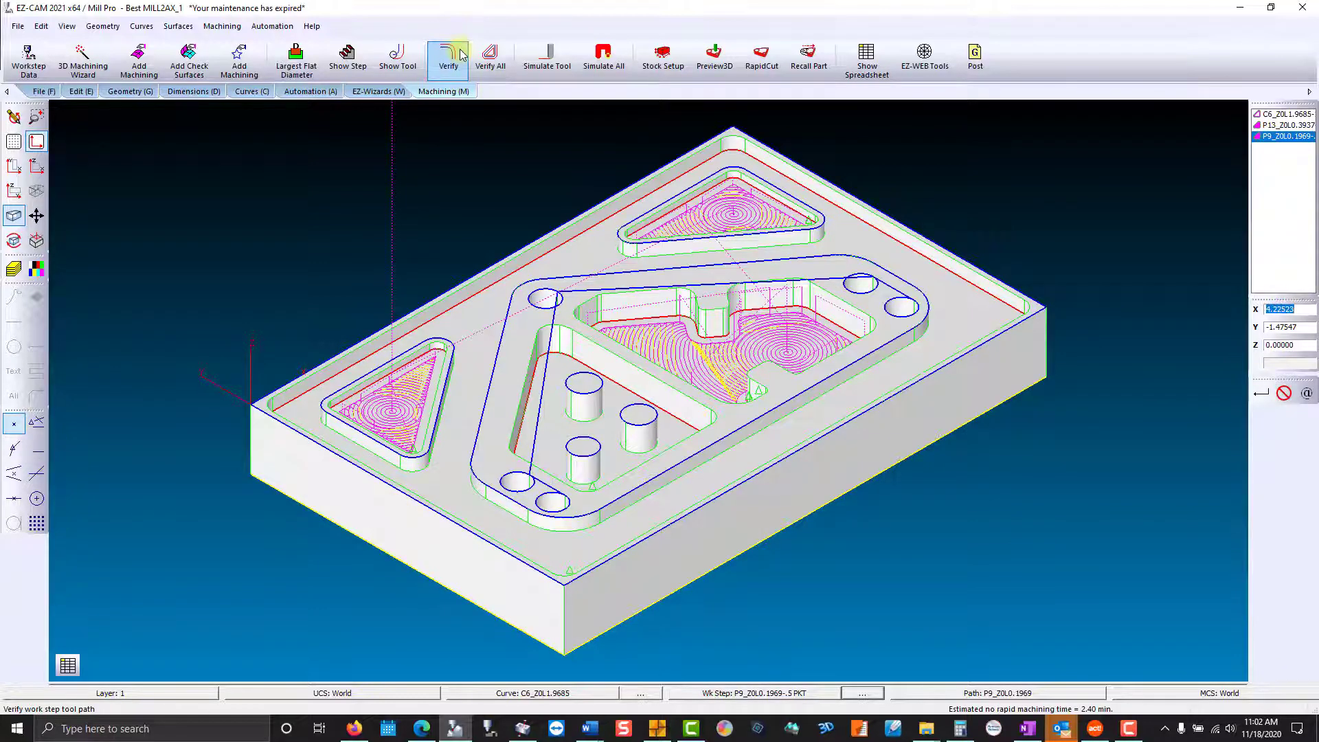
pyautogui.click(1266, 137)
pyautogui.doubleClick(1266, 138)
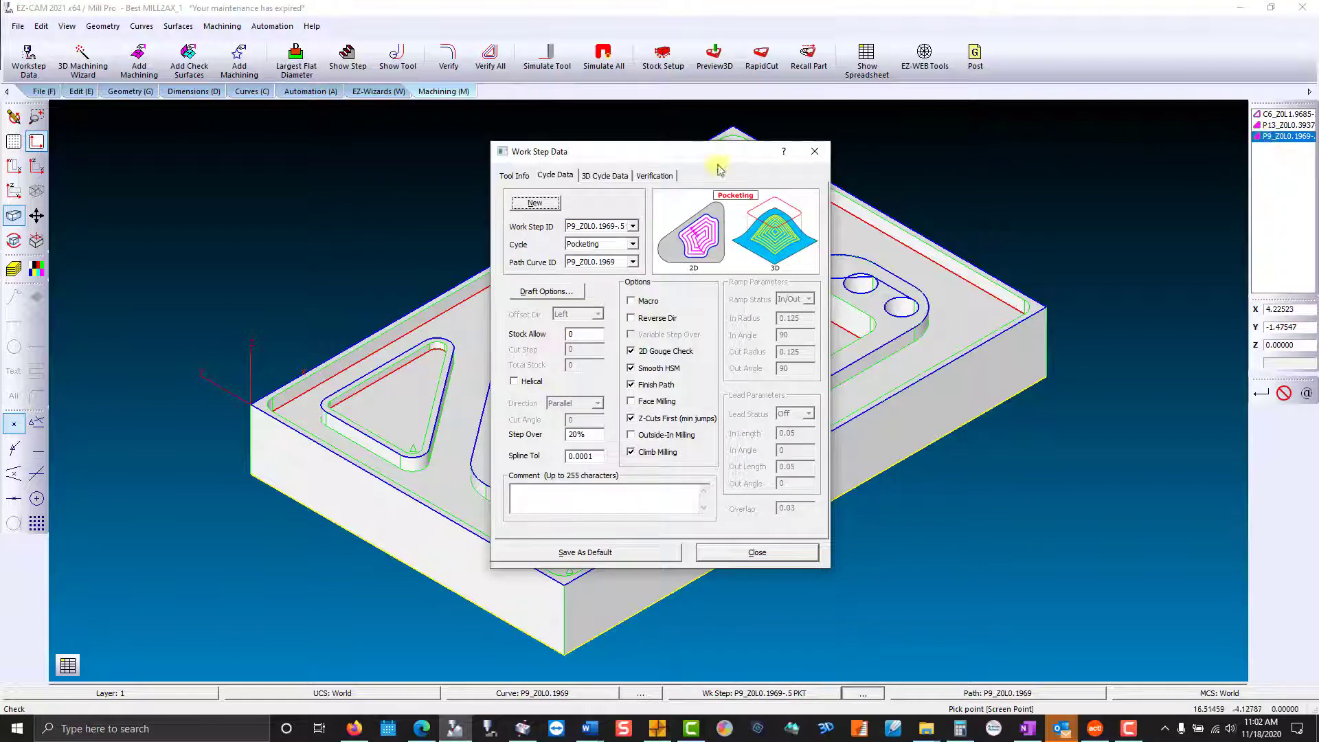
pyautogui.click(517, 175)
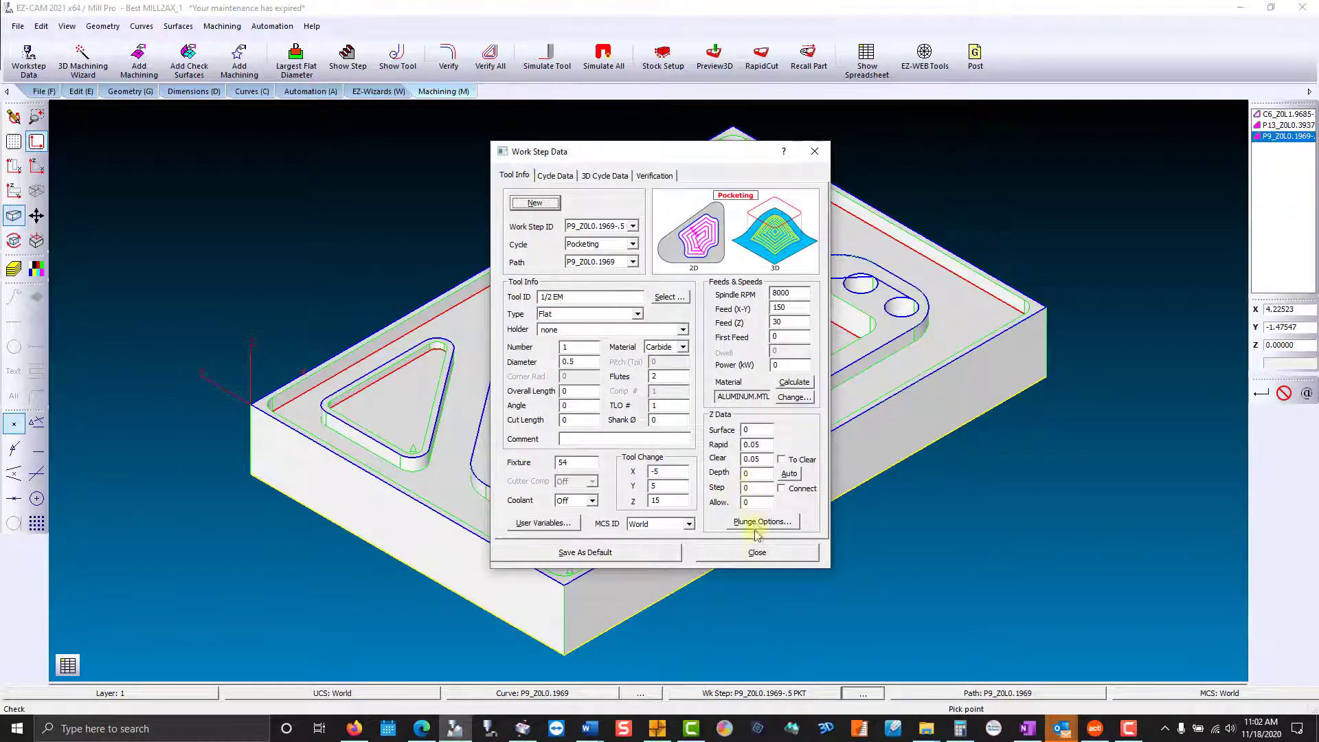
pyautogui.click(757, 551)
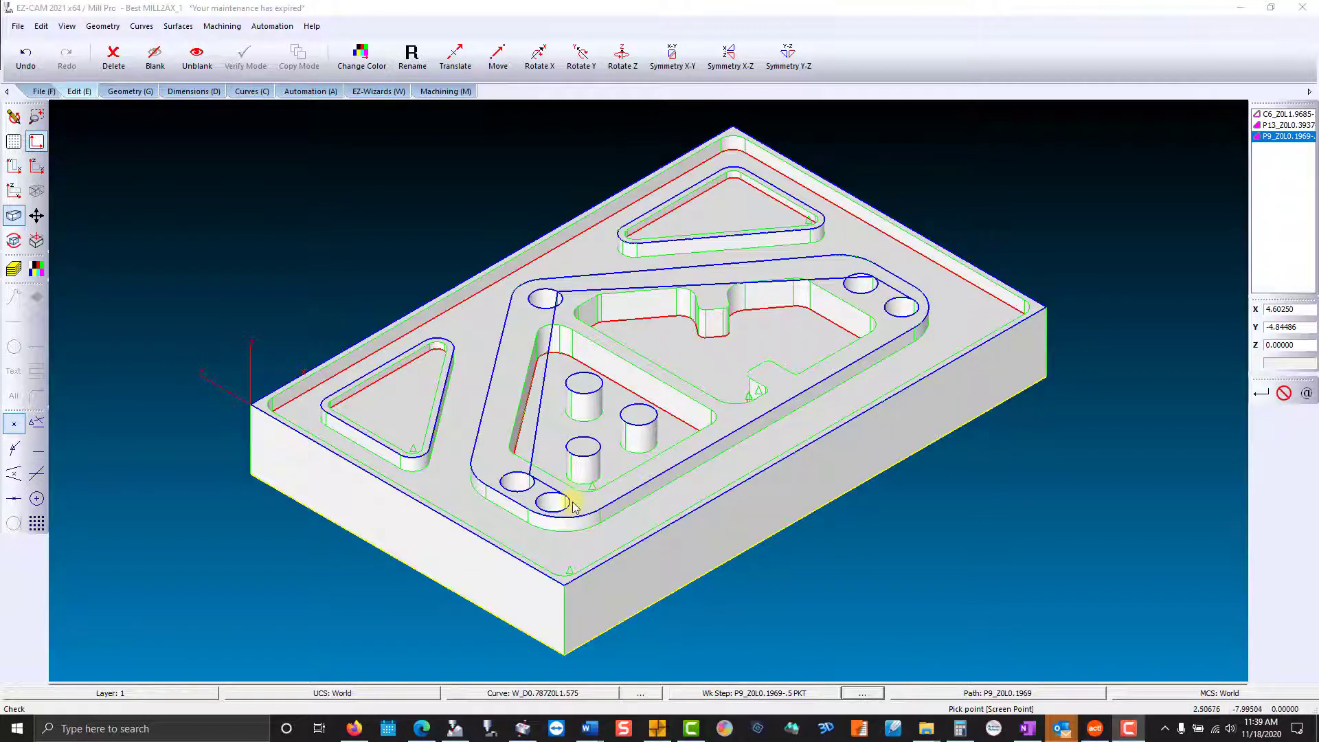
# - Open the Curve Machining Wizard for hole curve W_D0.787Z0L1.575
pyautogui.click(538, 412)
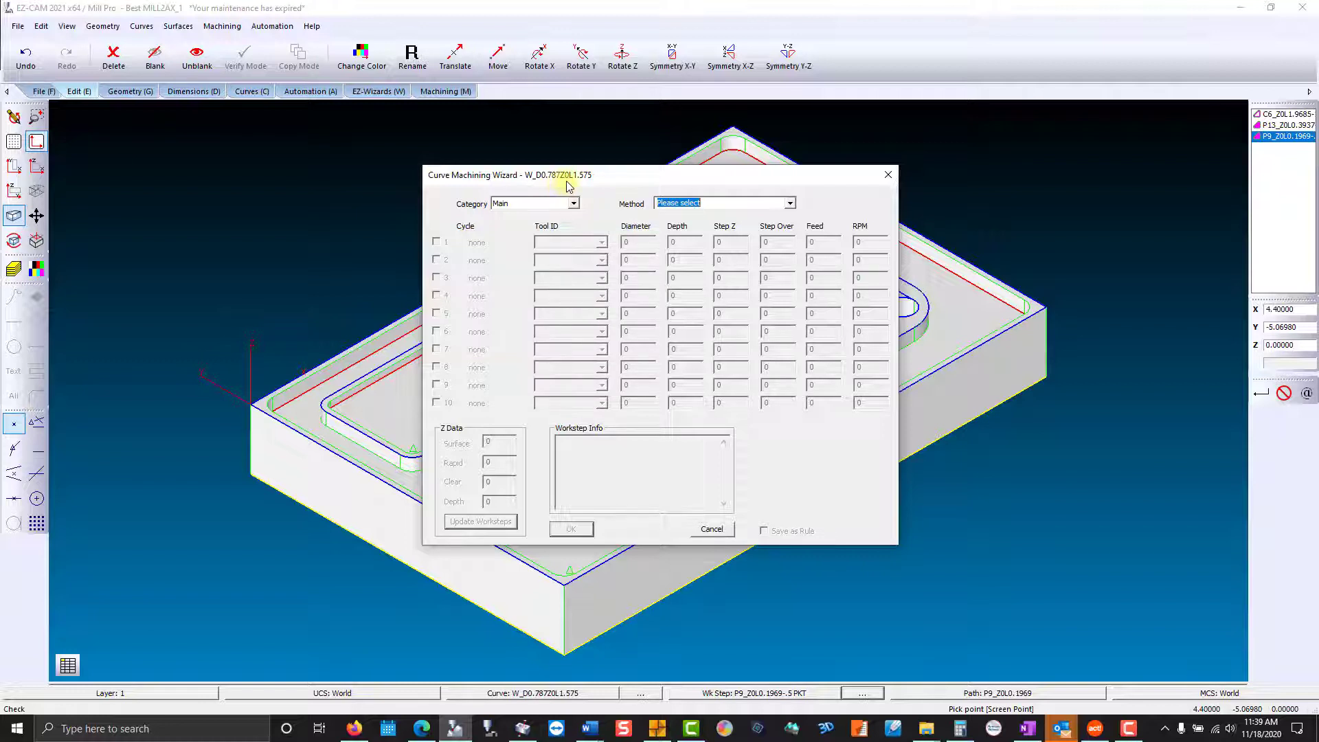
# - Add a (TB)Drilling-DeepHole workstep using the D .78125 (25/32) drill to 1.575 depth
pyautogui.click(573, 203)
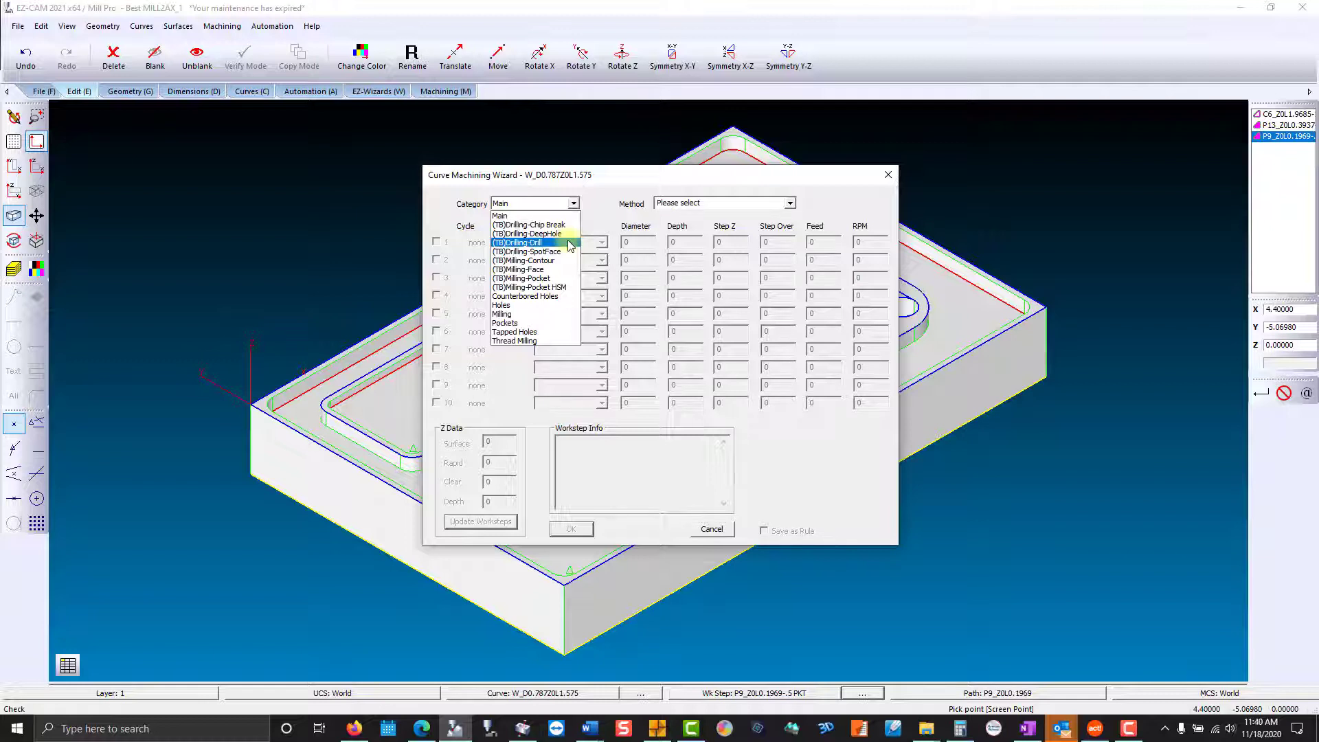
pyautogui.click(558, 234)
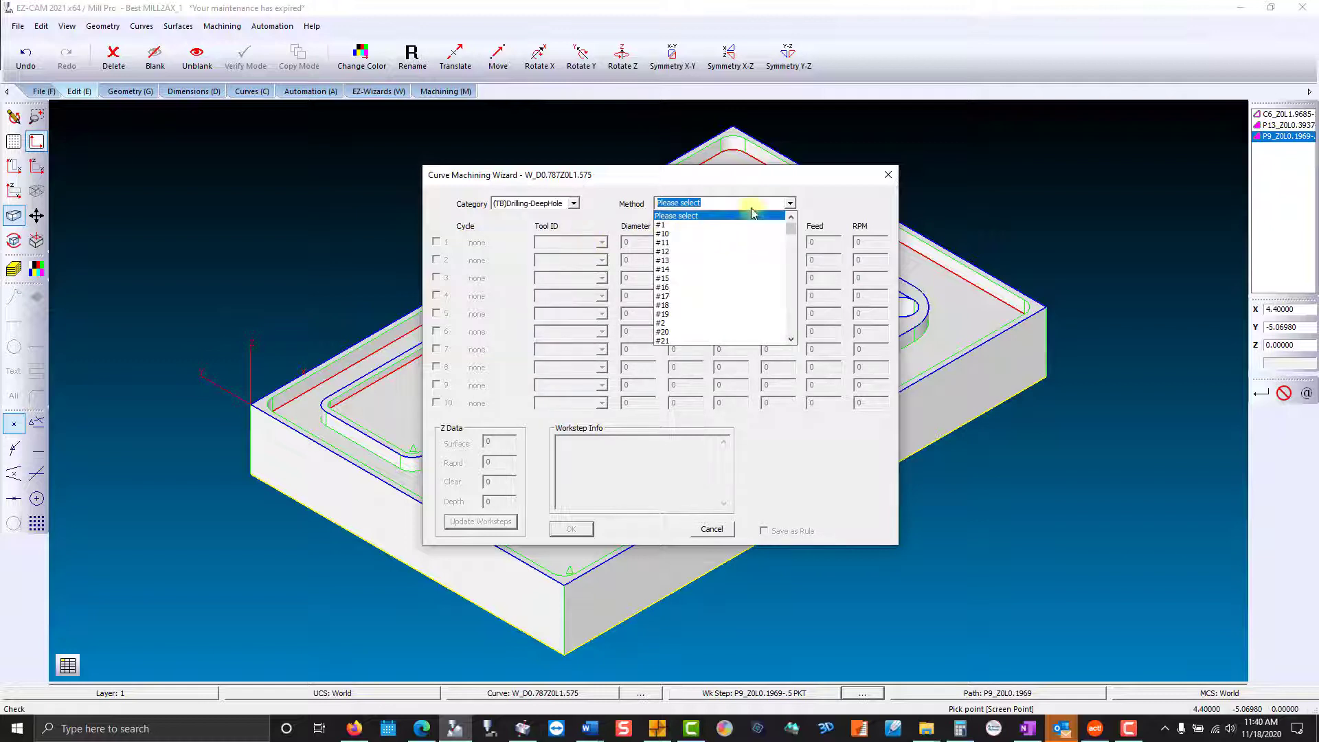
pyautogui.moveTo(792, 230); pyautogui.dragTo(793, 291)
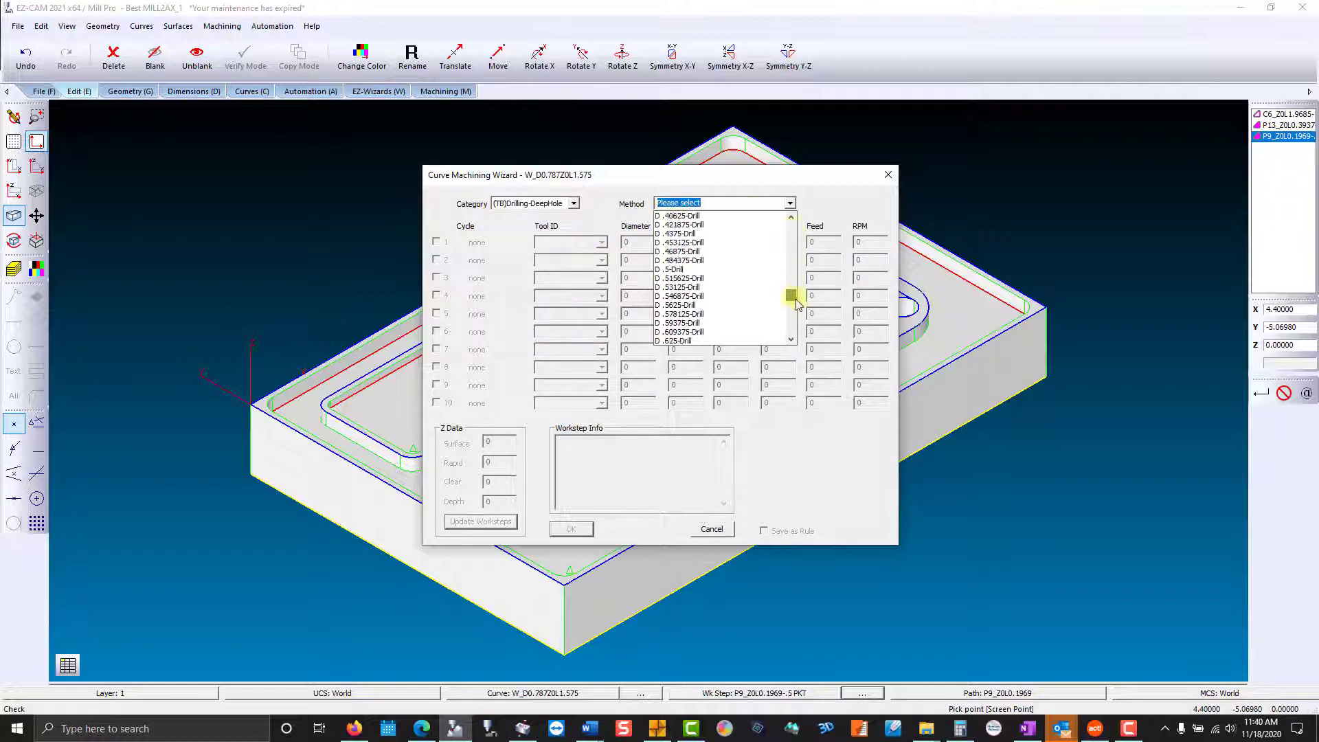
pyautogui.scroll(-4, 797, 305)
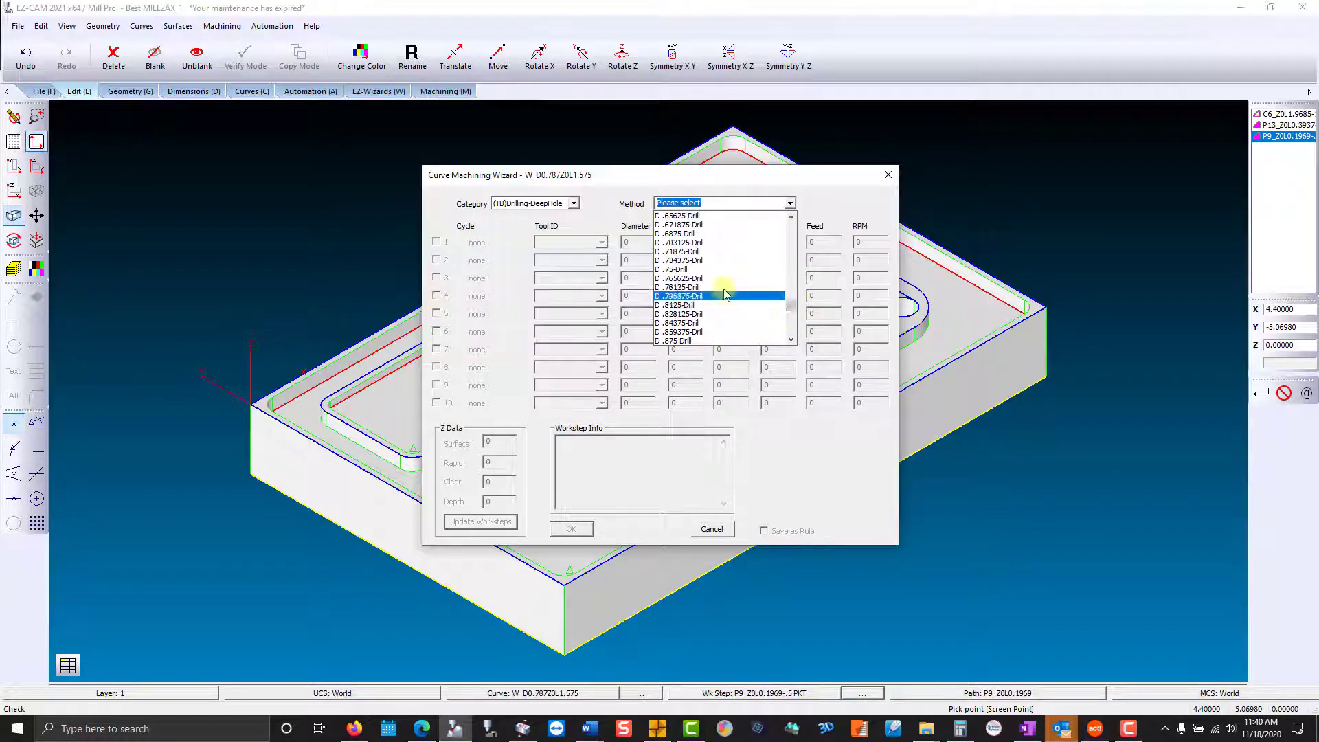
pyautogui.click(719, 287)
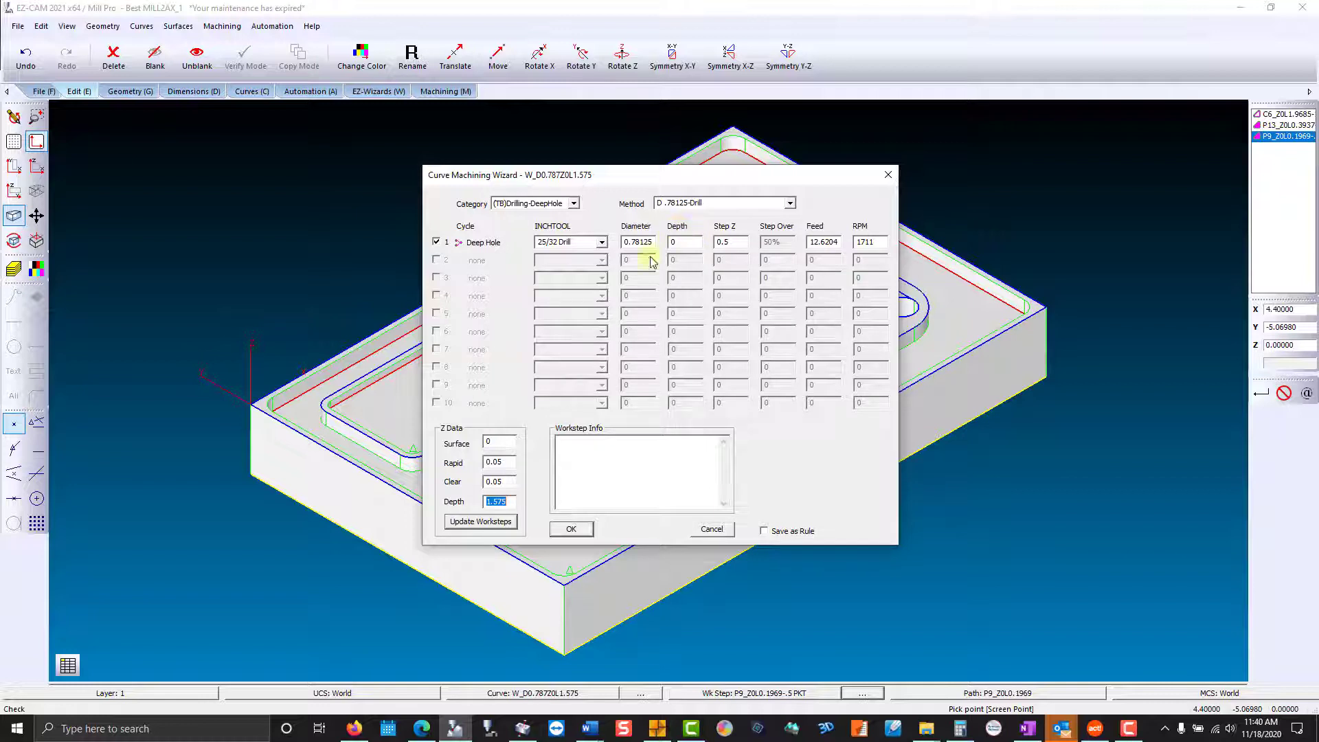
pyautogui.click(504, 526)
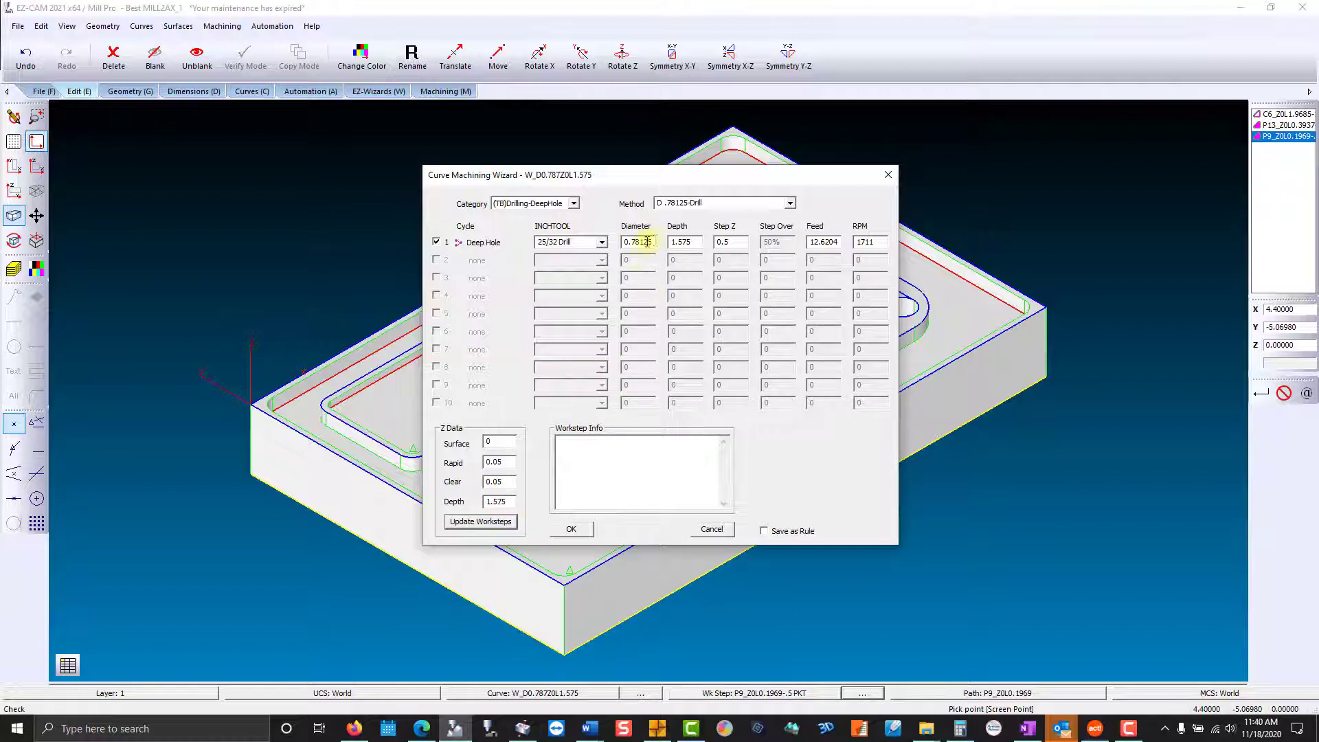
pyautogui.click(571, 529)
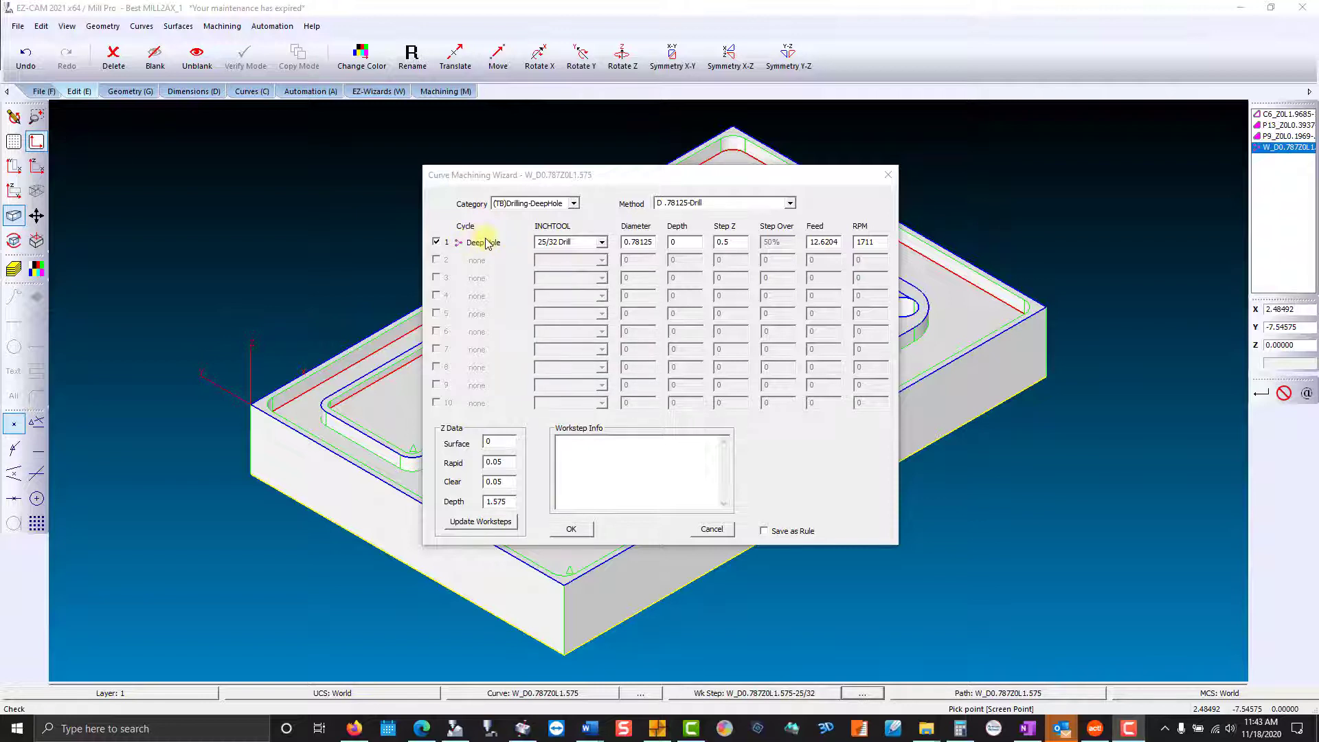
pyautogui.click(437, 242)
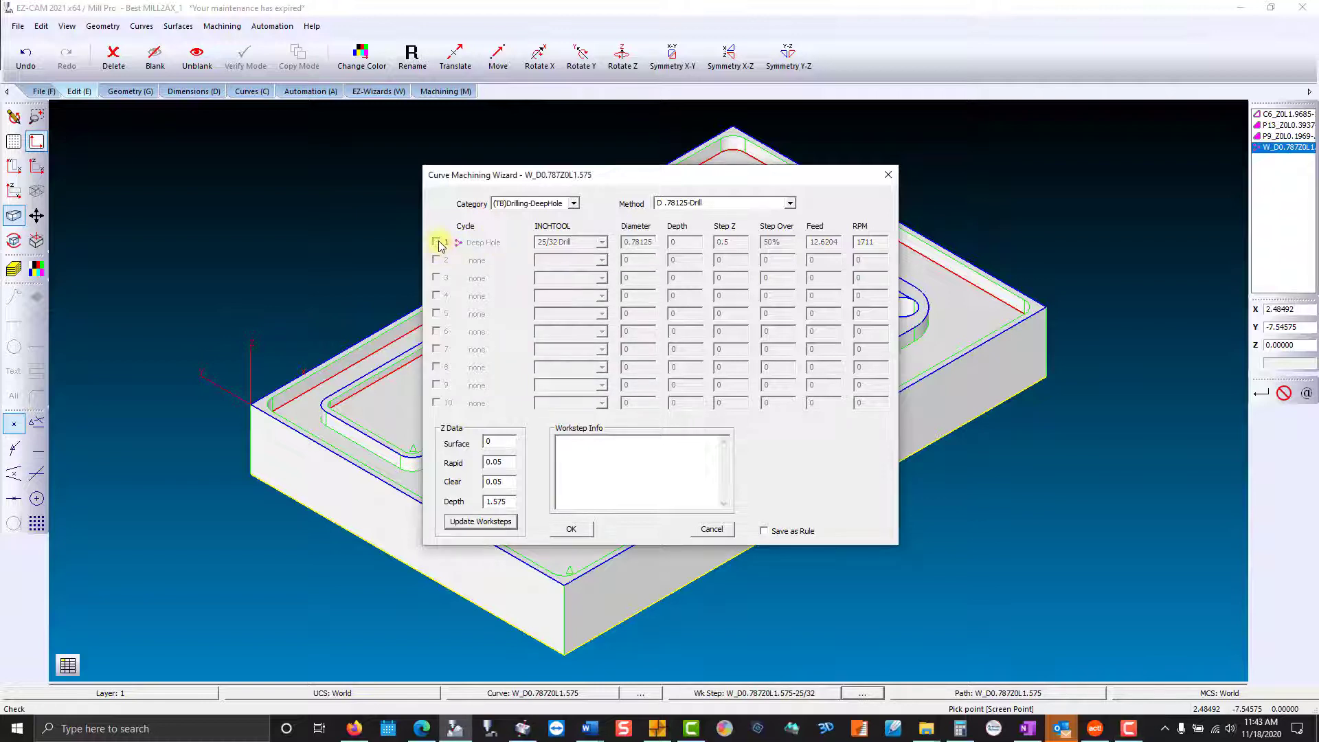
pyautogui.click(436, 242)
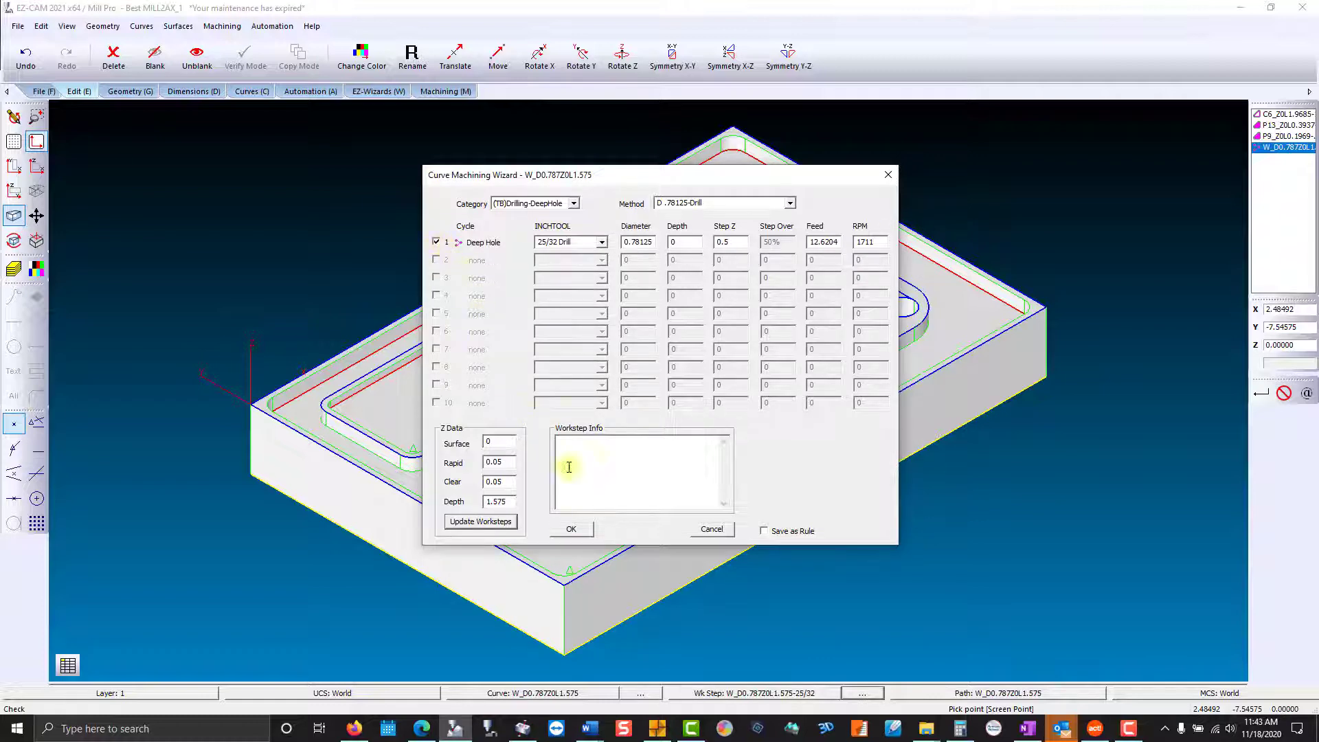
pyautogui.click(571, 528)
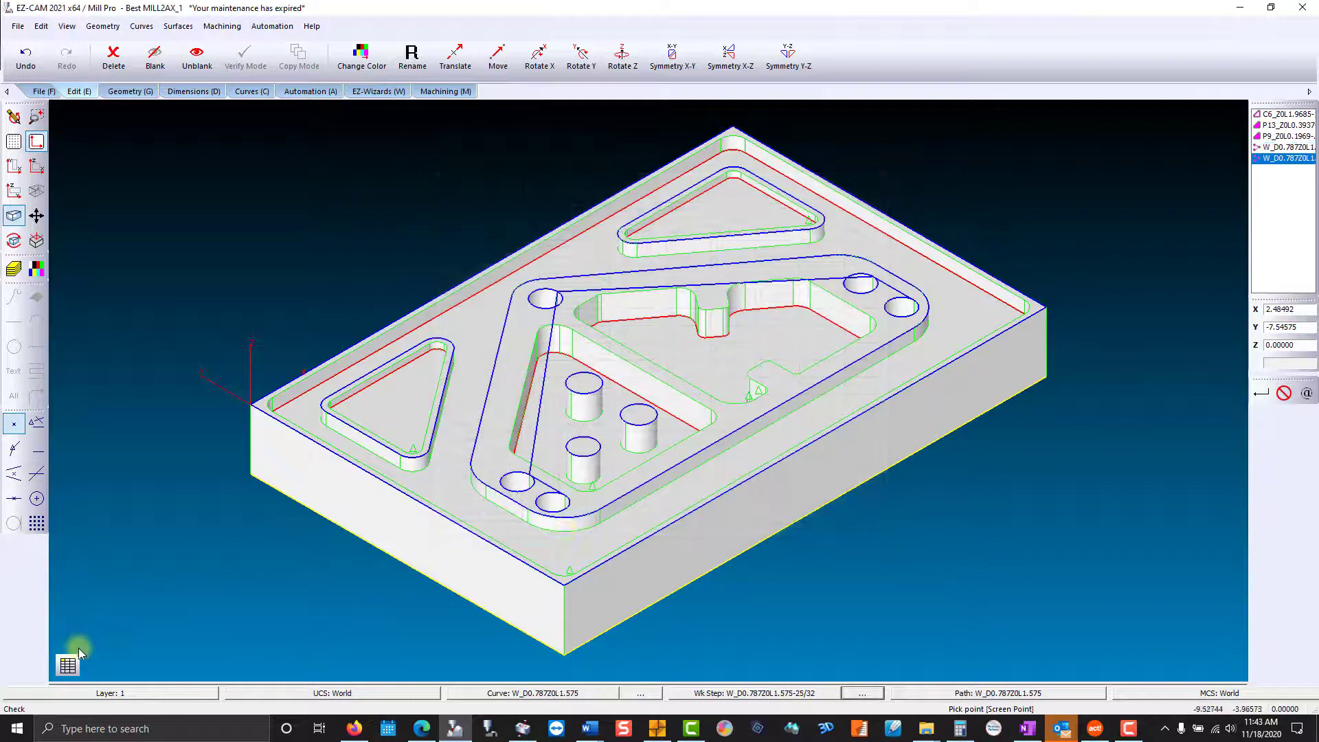
# - In the work step table, set tool numbers 2, 2, 3, 4 for the pocketing and drilling steps
pyautogui.click(68, 665)
pyautogui.moveTo(118, 600); pyautogui.dragTo(189, 288)
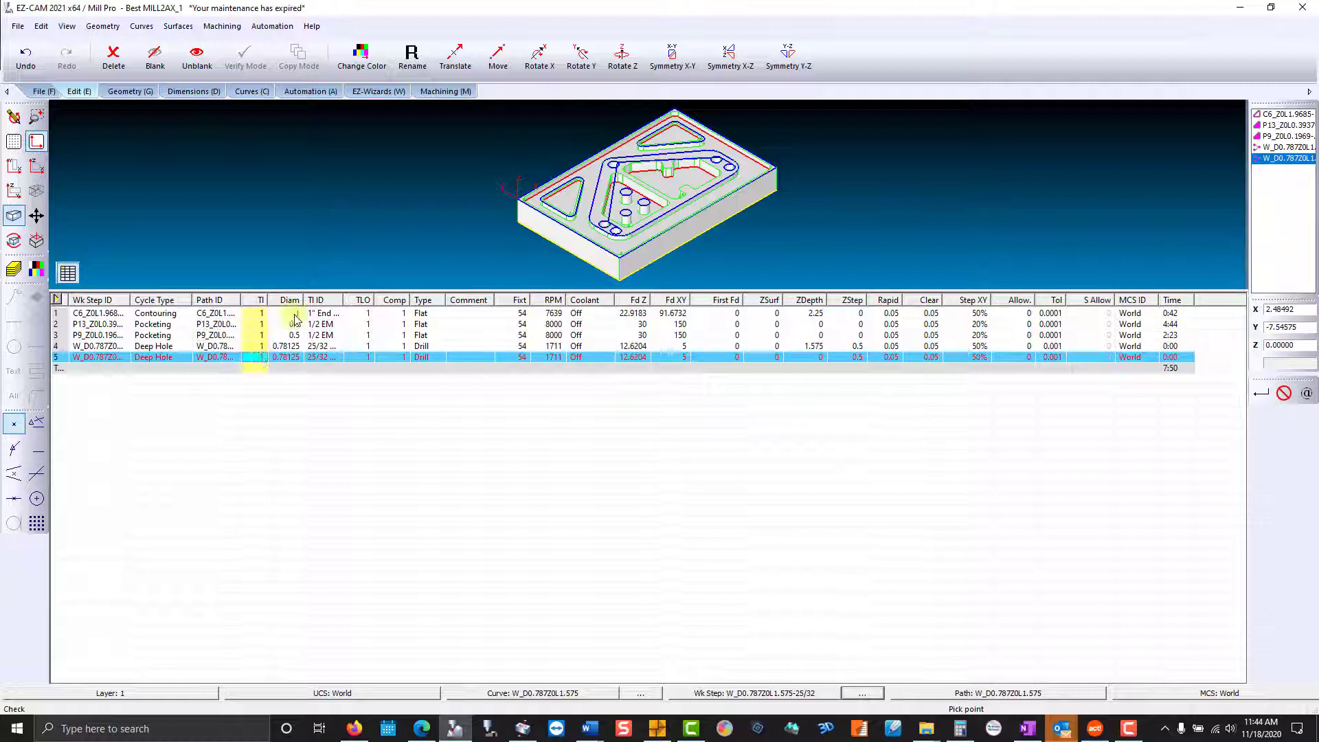
pyautogui.click(264, 325)
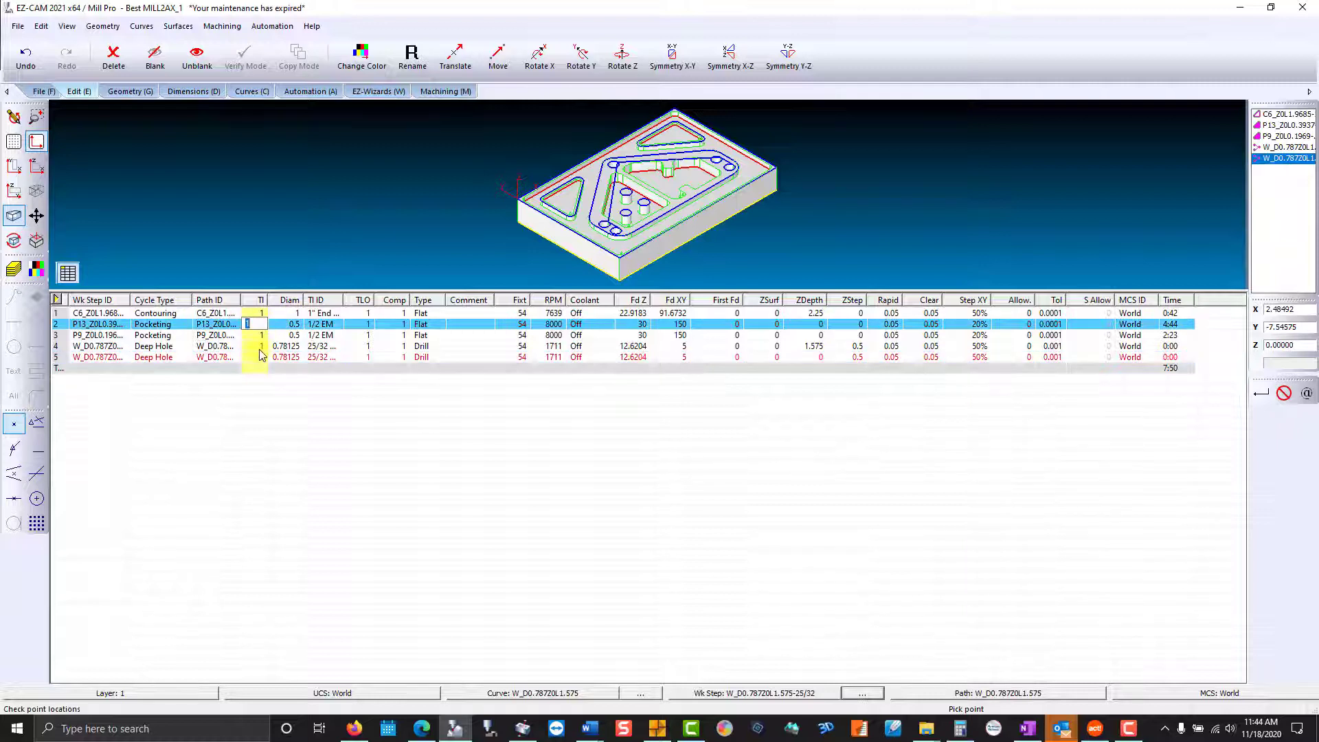
pyautogui.write('2')
pyautogui.press('Return')
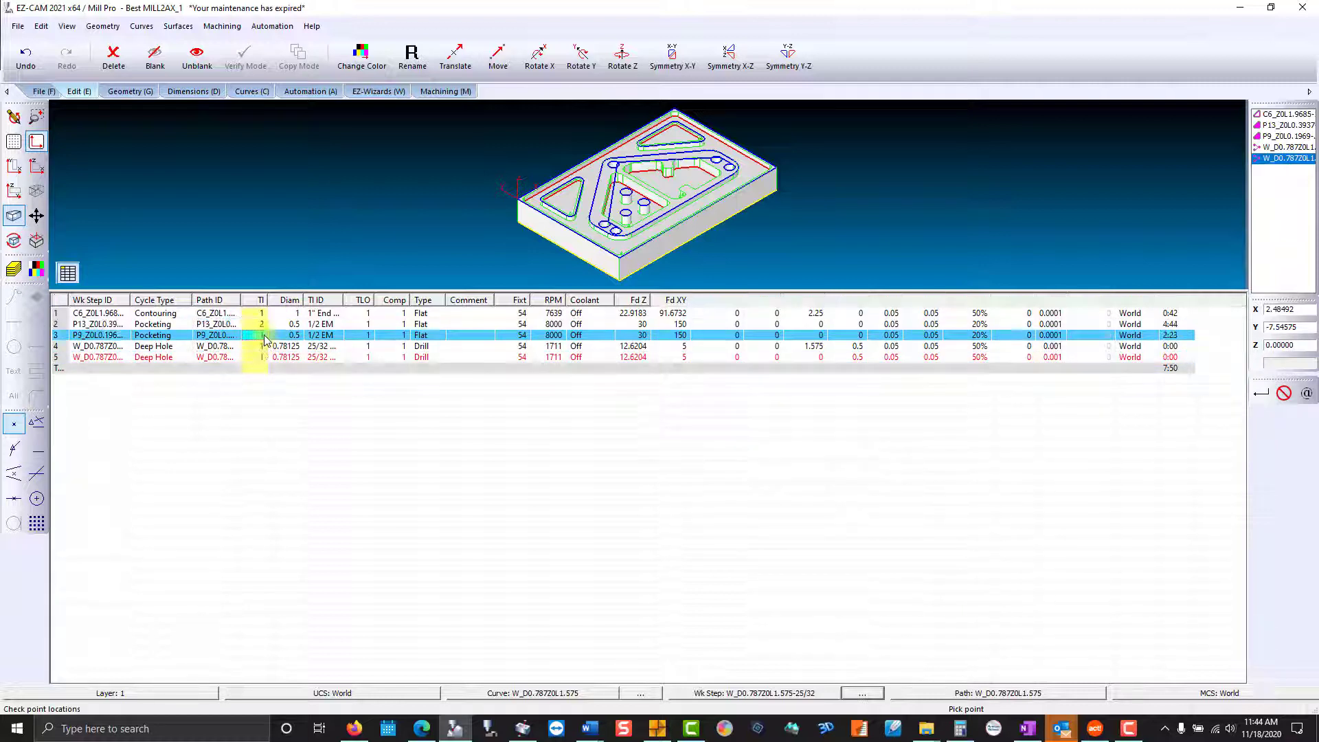
pyautogui.write('2')
pyautogui.press('Return')
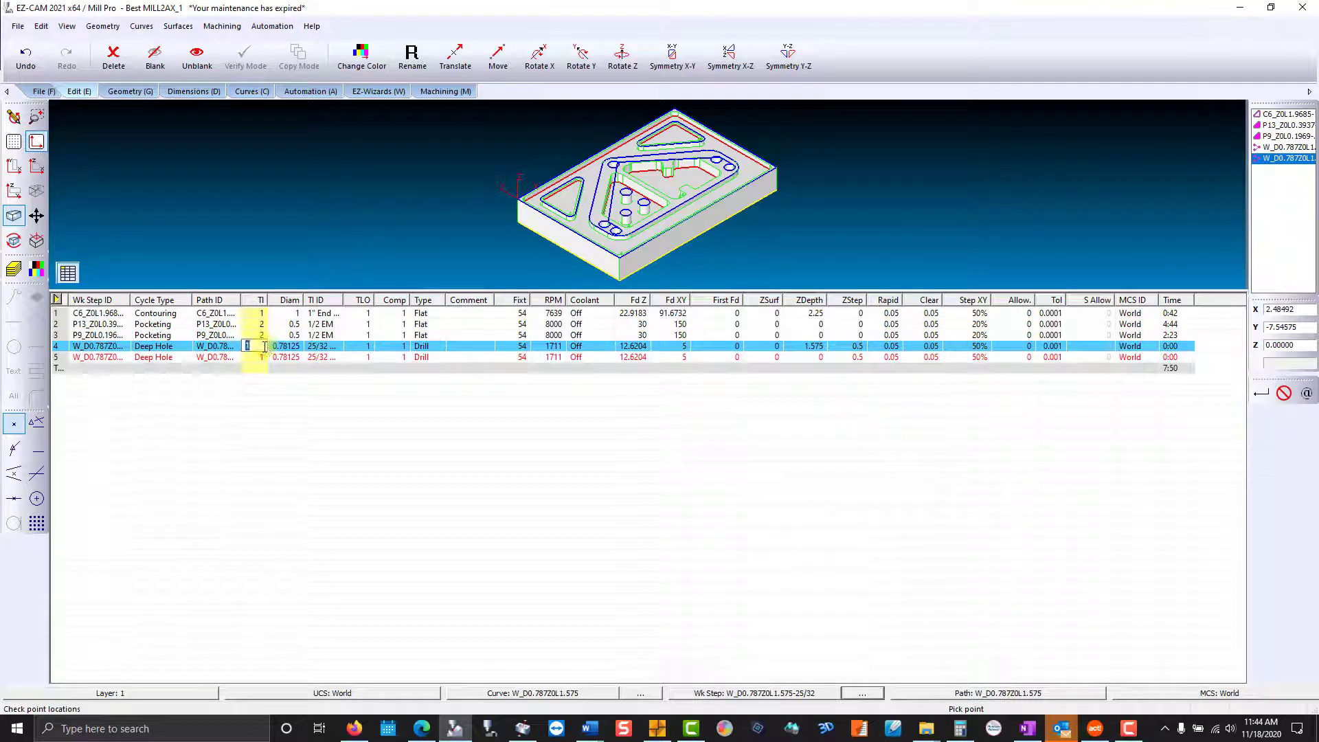
pyautogui.write('3')
pyautogui.press('Return')
pyautogui.write('4')
pyautogui.press('Return')
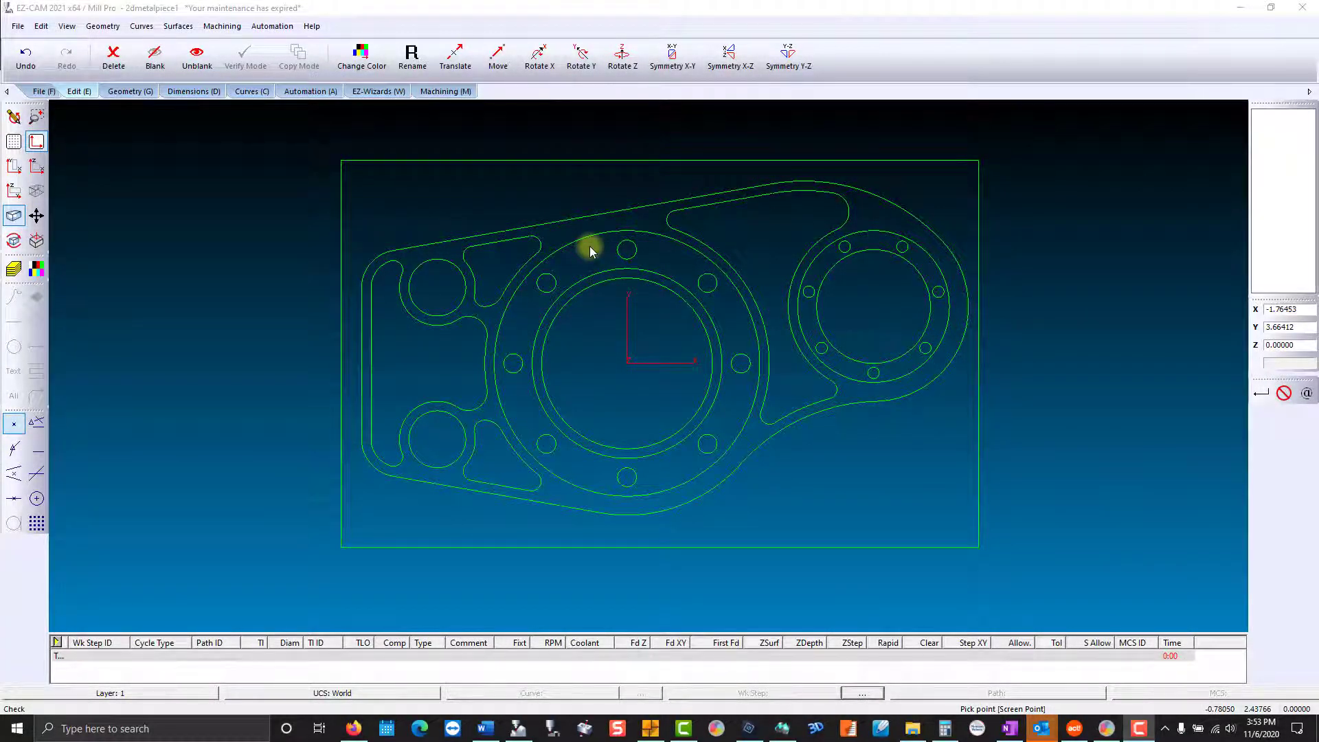
# - Chain the stock rectangle as Crv1 plus the outer and inner part profiles, checking side and top views
pyautogui.click(583, 257)
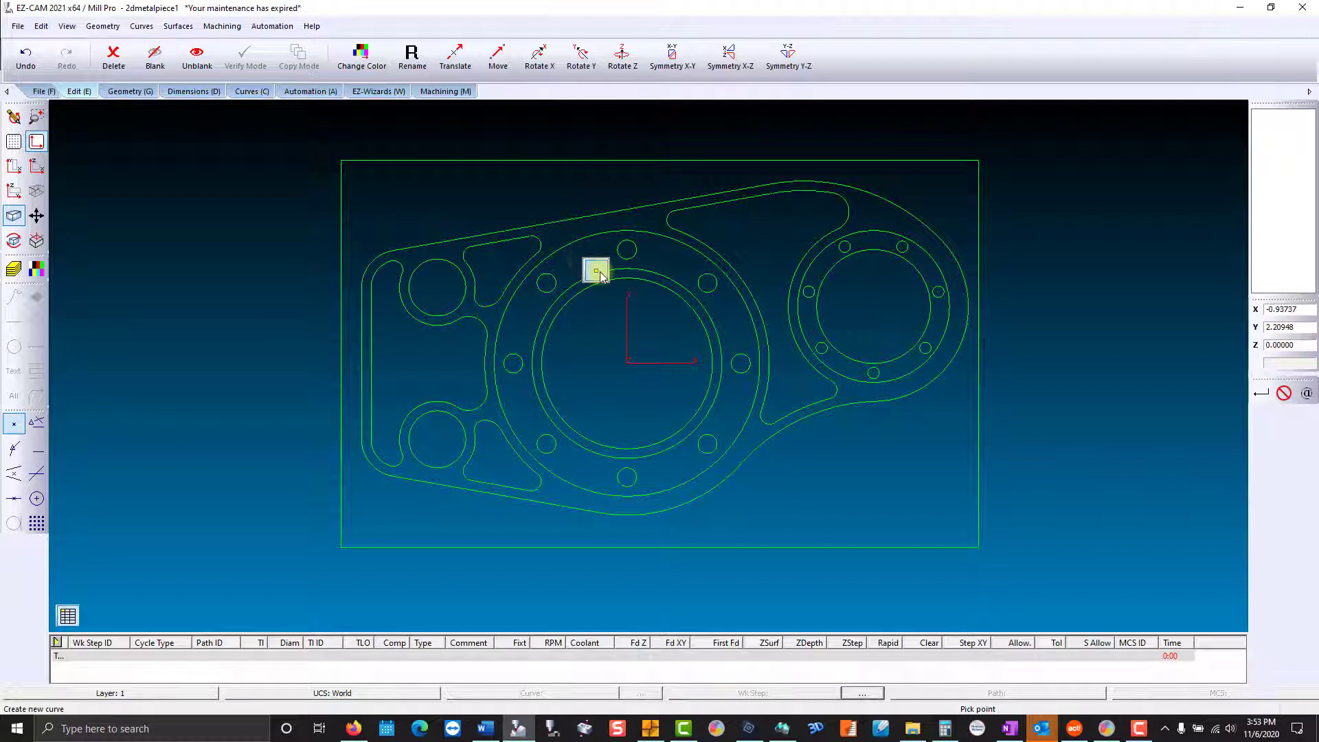
pyautogui.click(208, 291)
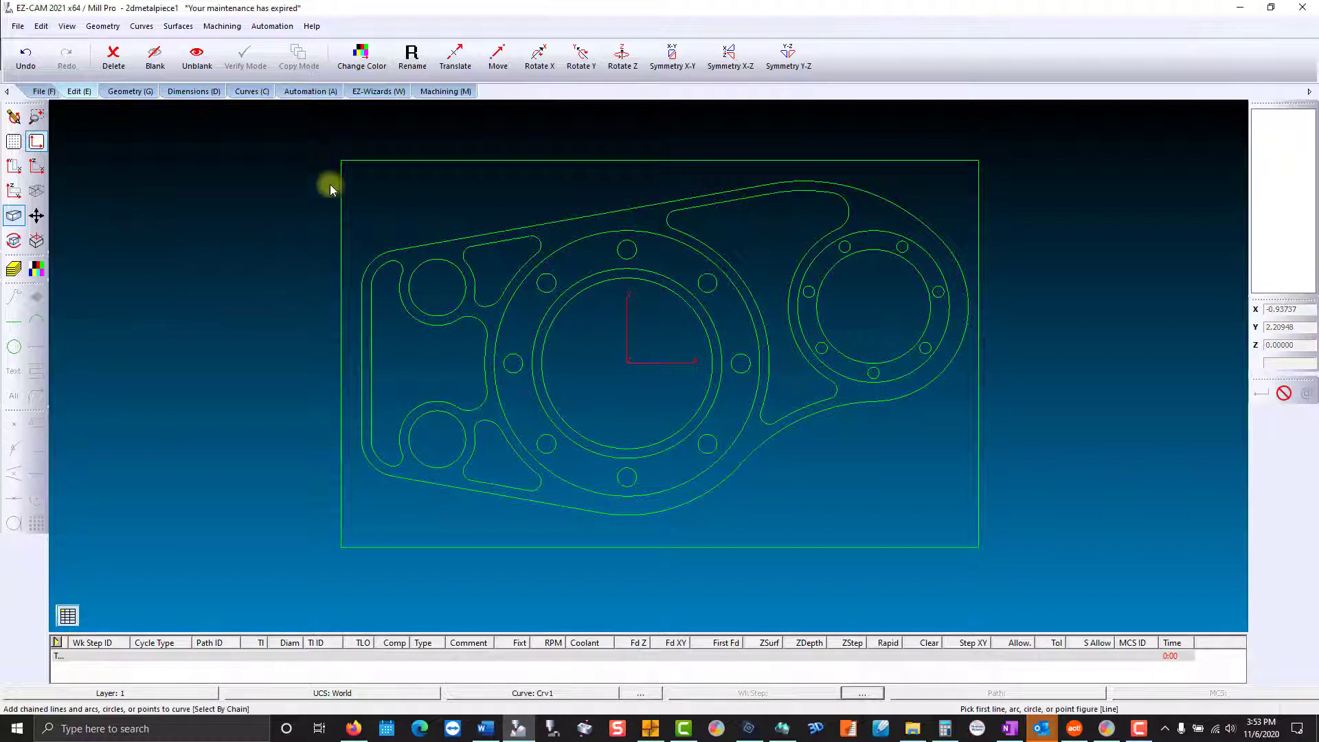
pyautogui.click(393, 162)
pyautogui.click(431, 234)
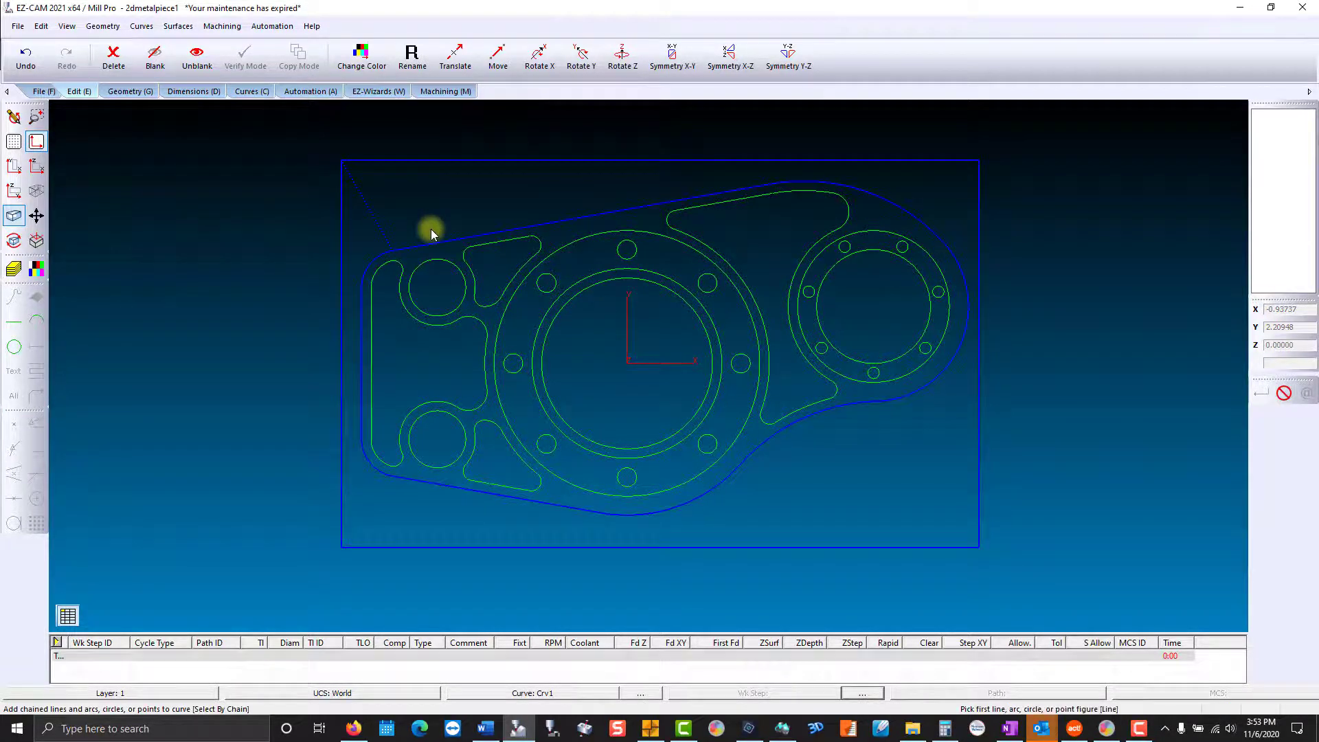
pyautogui.click(439, 418)
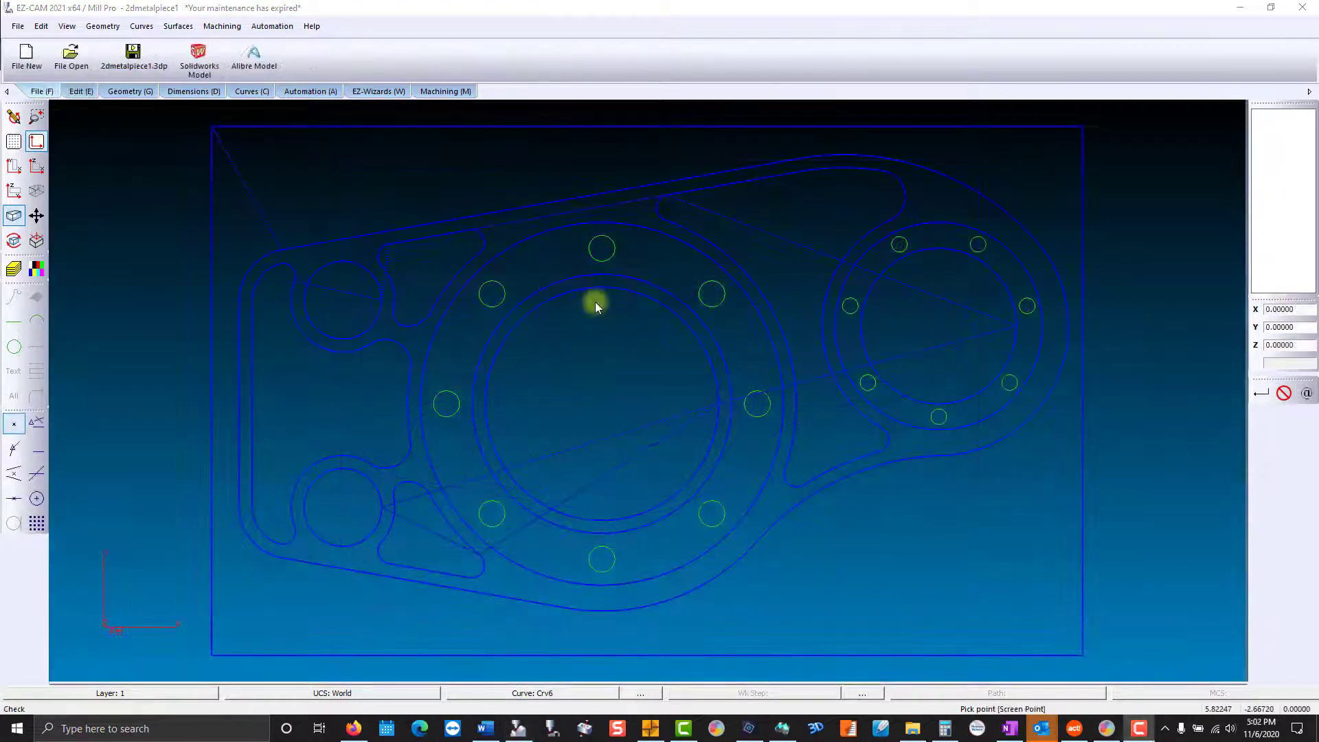
pyautogui.click(39, 167)
pyautogui.click(13, 166)
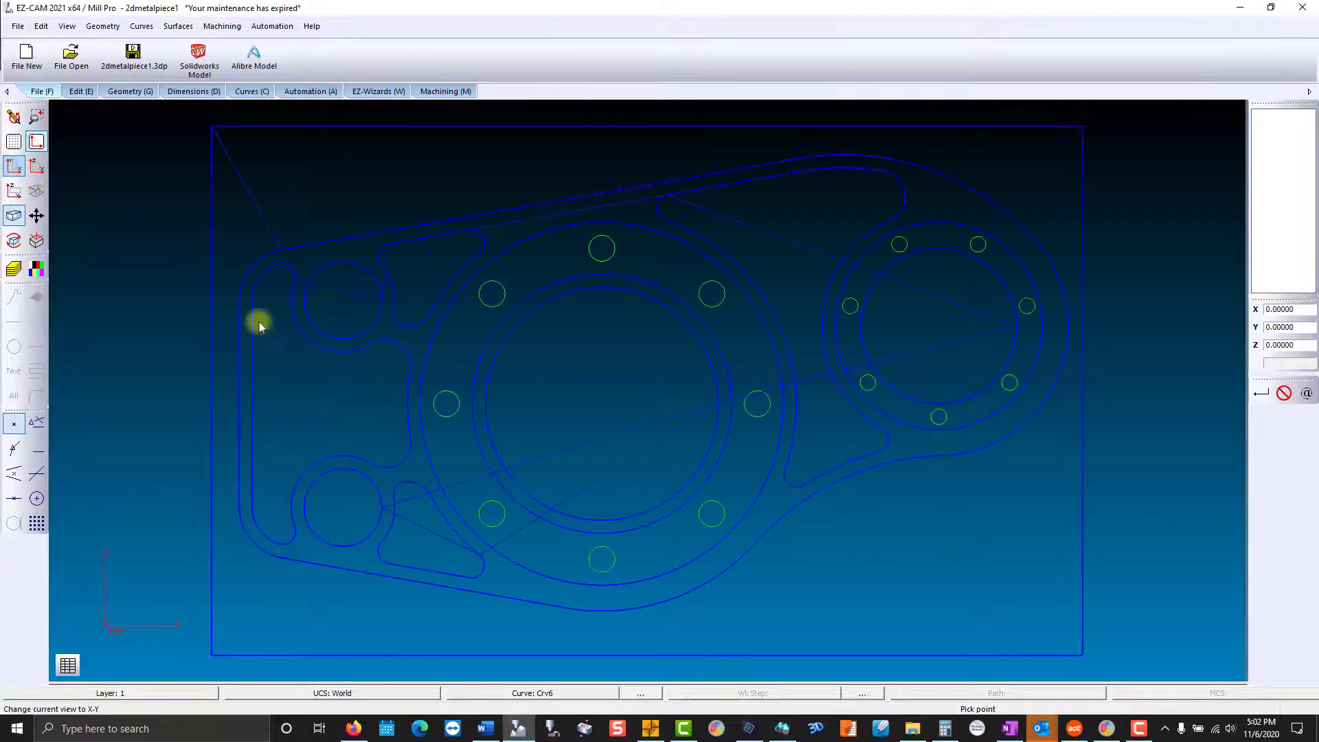
# - Create a Crv1 facing workstep with (TB)Milling-Pocket HSM and the D 1-End Mill, cycle 1 off
pyautogui.click(382, 130)
pyautogui.click(572, 204)
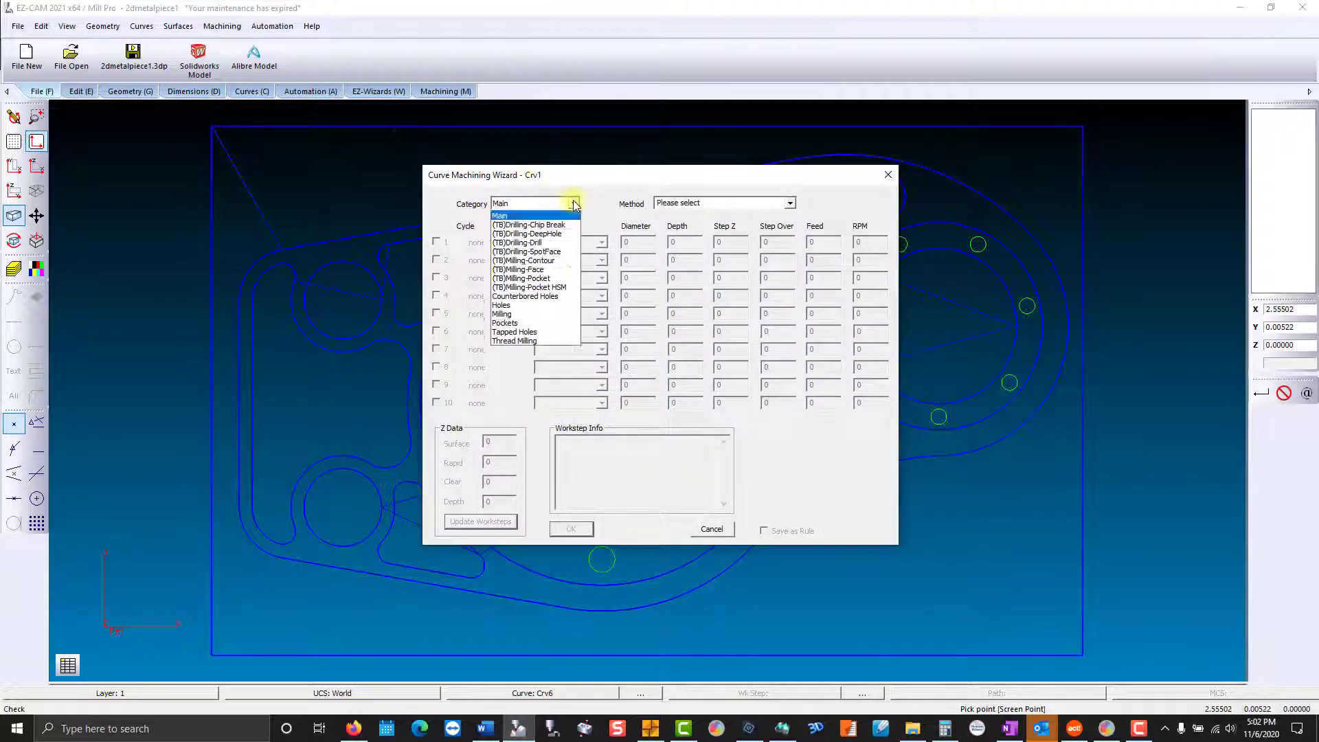
pyautogui.click(561, 287)
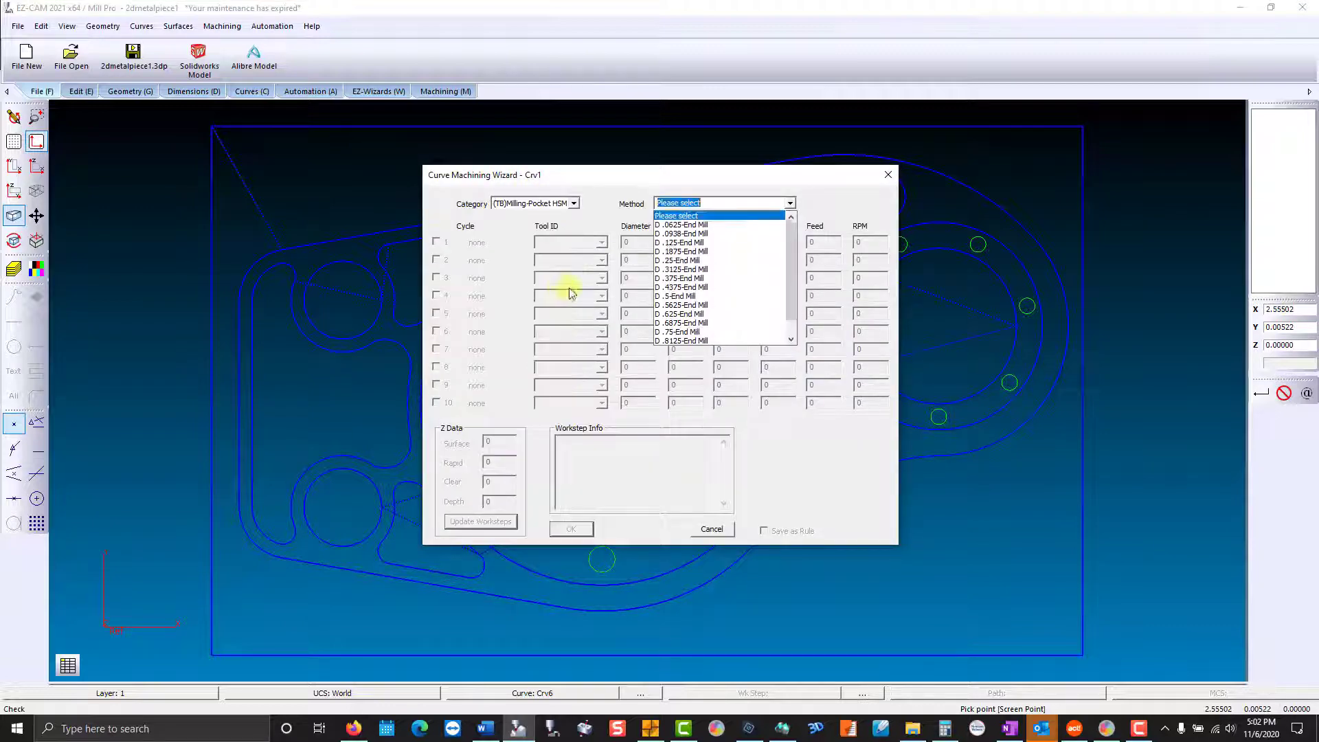
pyautogui.moveTo(794, 265); pyautogui.dragTo(797, 320)
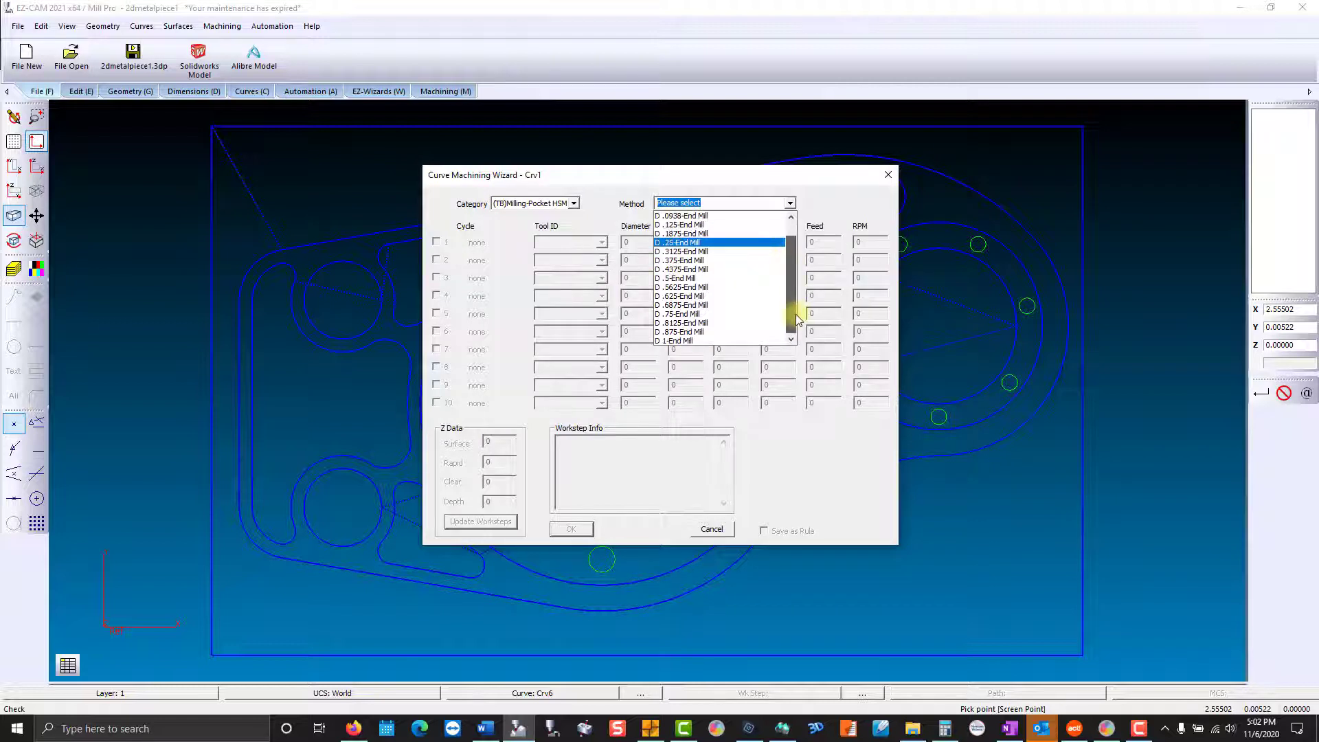
pyautogui.click(705, 341)
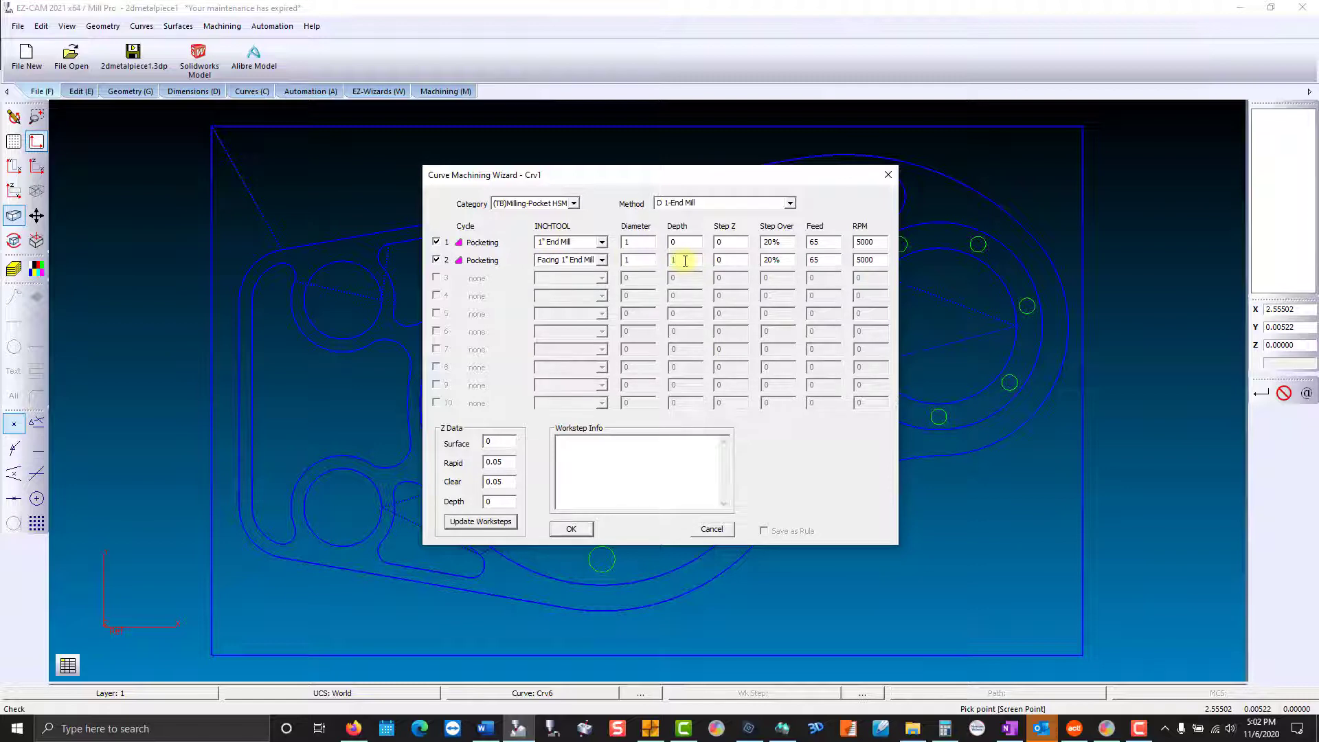
pyautogui.click(436, 242)
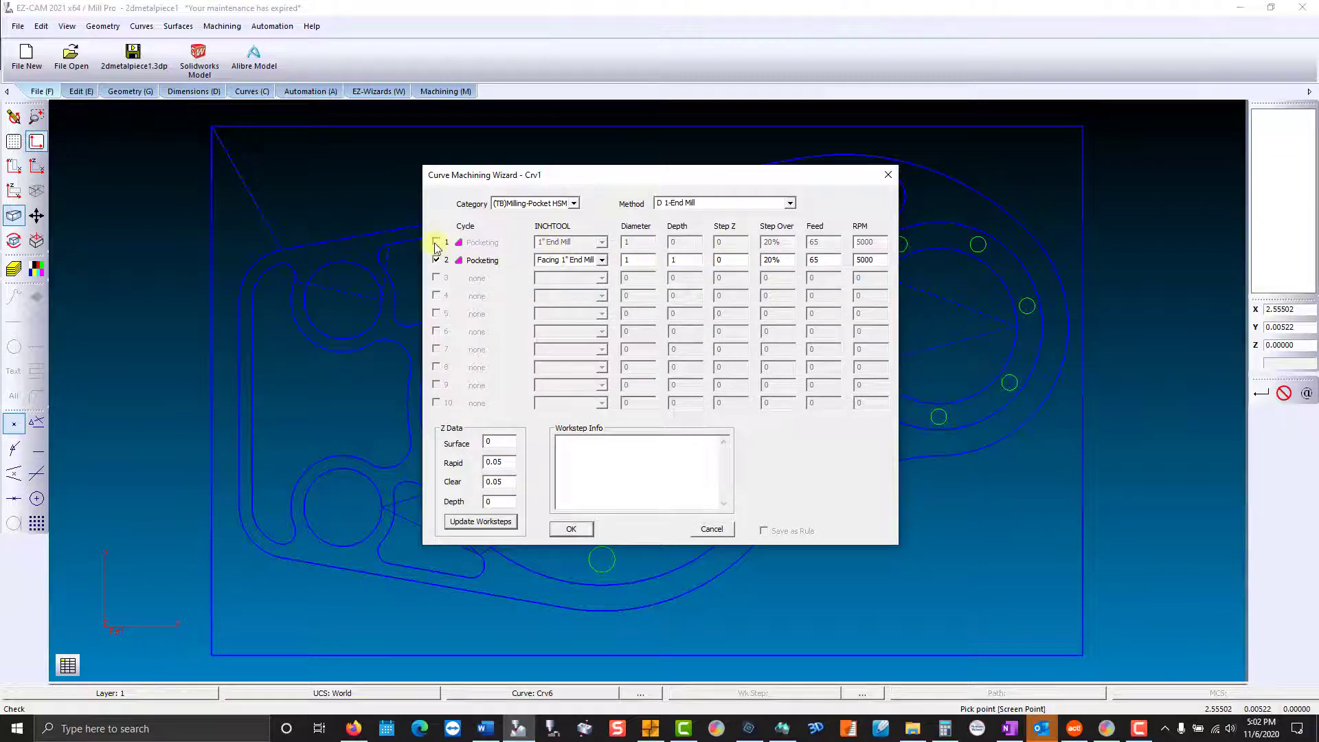
pyautogui.click(569, 526)
# - Verify the facing toolpath, preview the cut as a solid in isometric, then return to top view
pyautogui.click(437, 88)
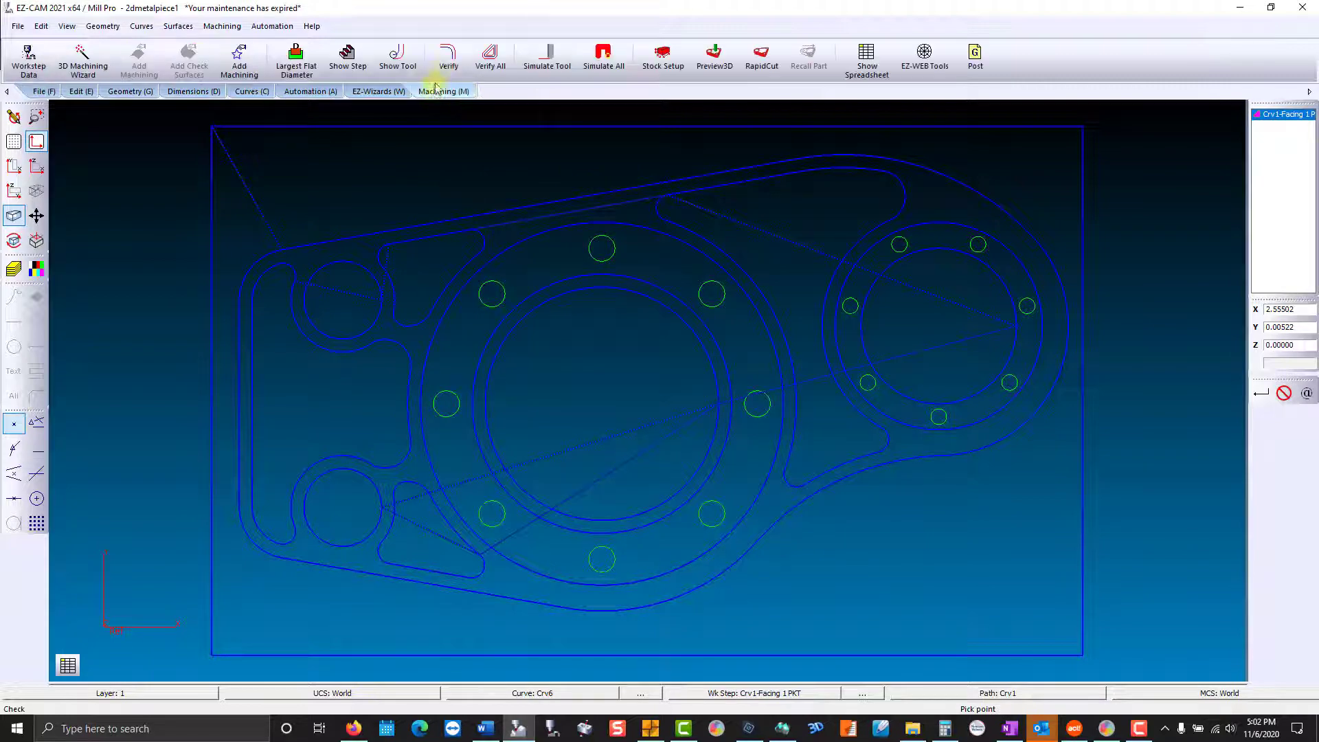
pyautogui.click(447, 59)
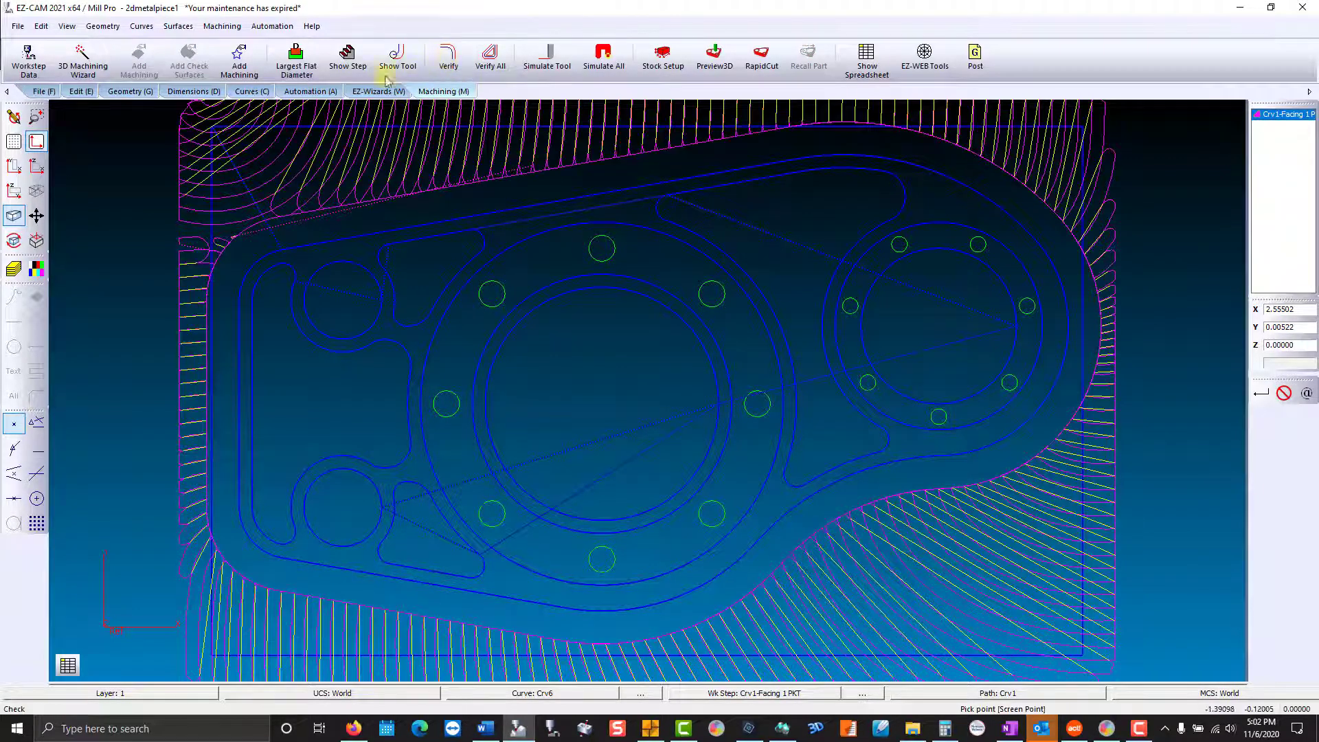
pyautogui.click(36, 192)
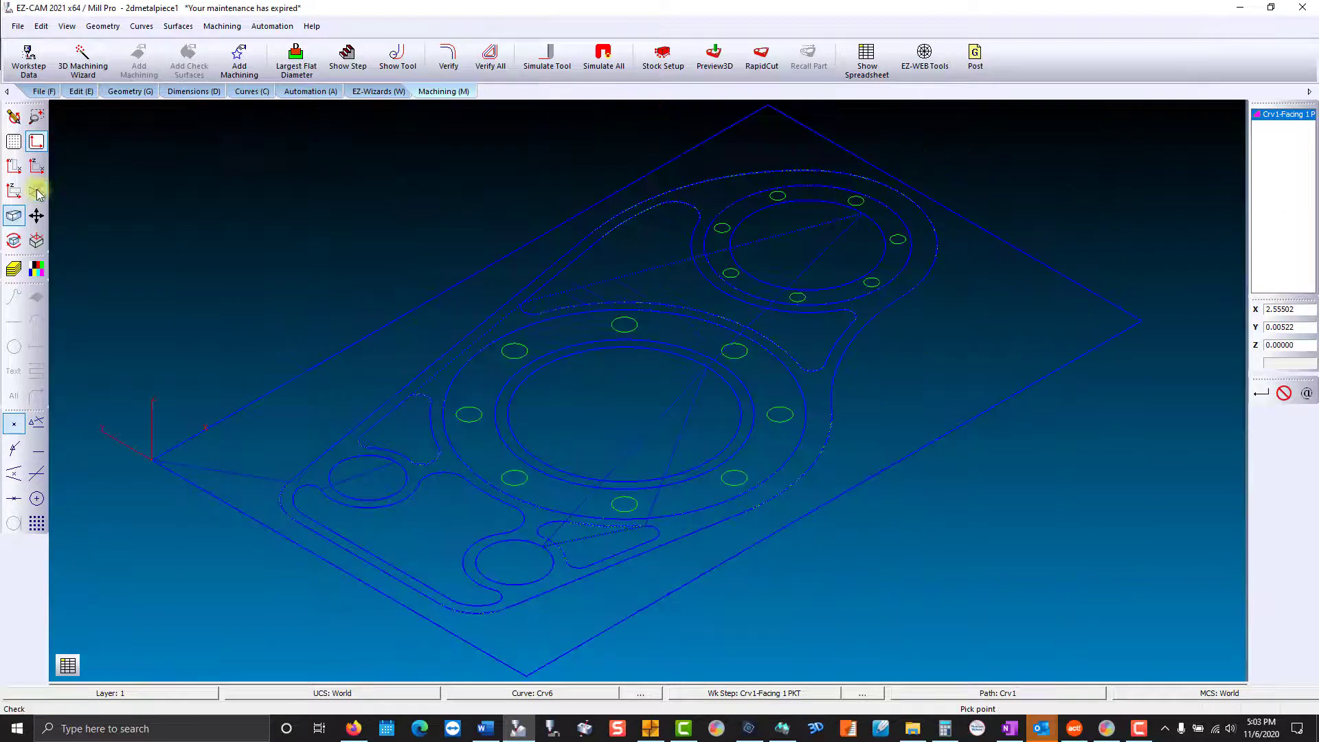
pyautogui.click(761, 59)
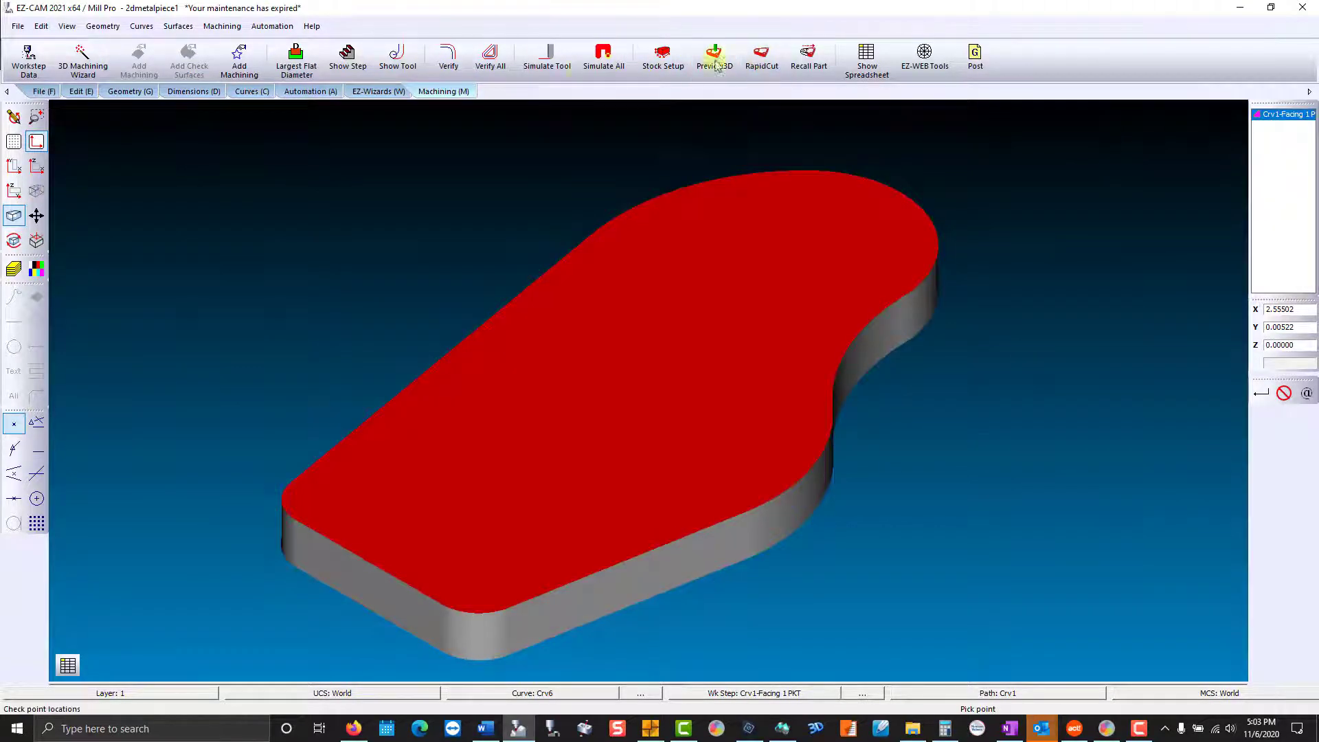
pyautogui.click(14, 117)
pyautogui.click(14, 167)
# - Create the Crv2 .5 Facing pocket workstep with the .5-End Mill at 0.375 depth, then verify it
pyautogui.click(505, 204)
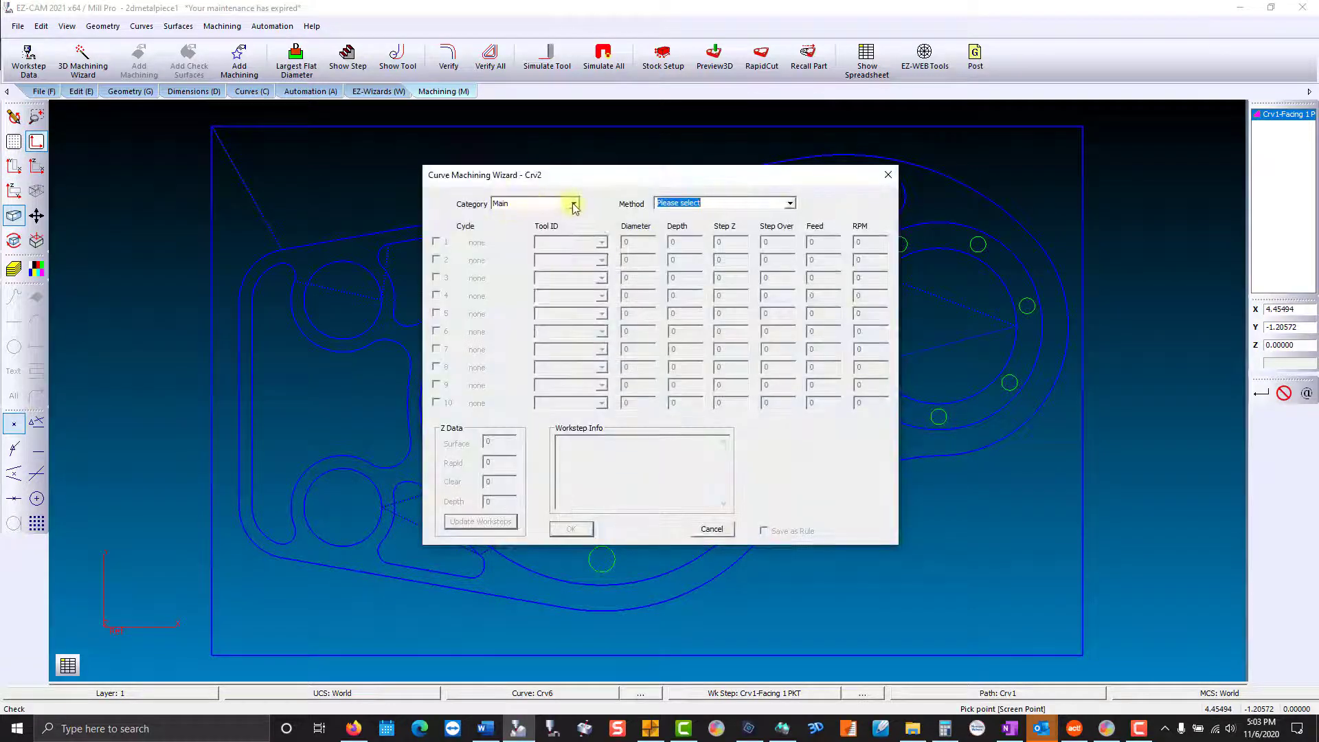
pyautogui.click(573, 203)
pyautogui.click(563, 291)
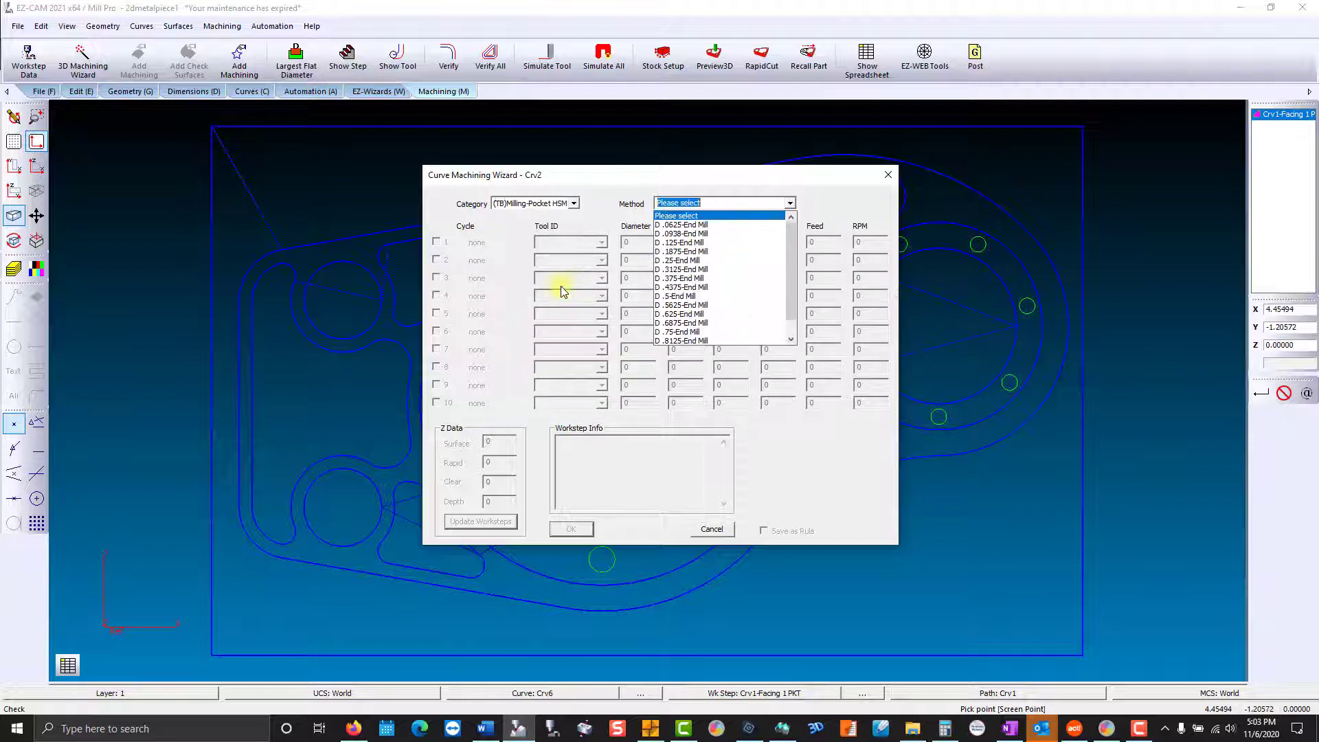
pyautogui.click(758, 296)
pyautogui.click(691, 259)
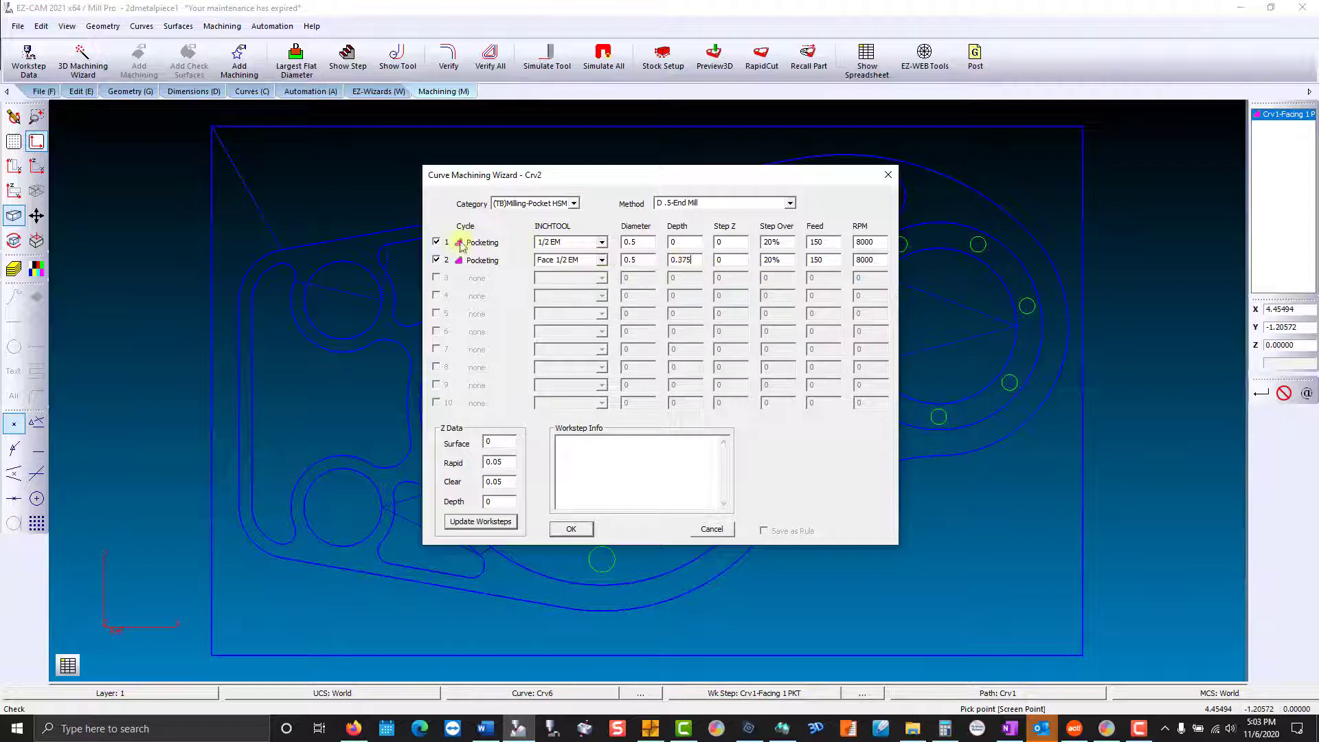
pyautogui.click(436, 243)
pyautogui.click(581, 530)
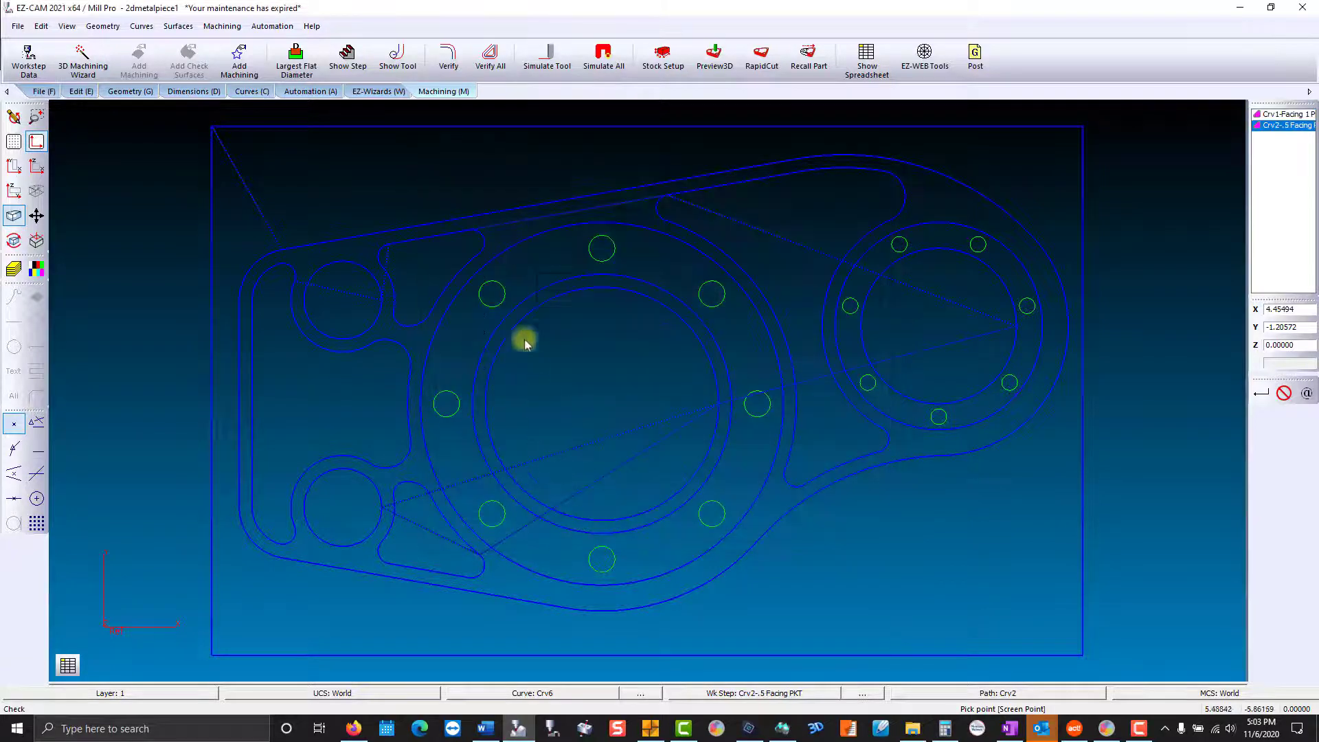
pyautogui.click(443, 64)
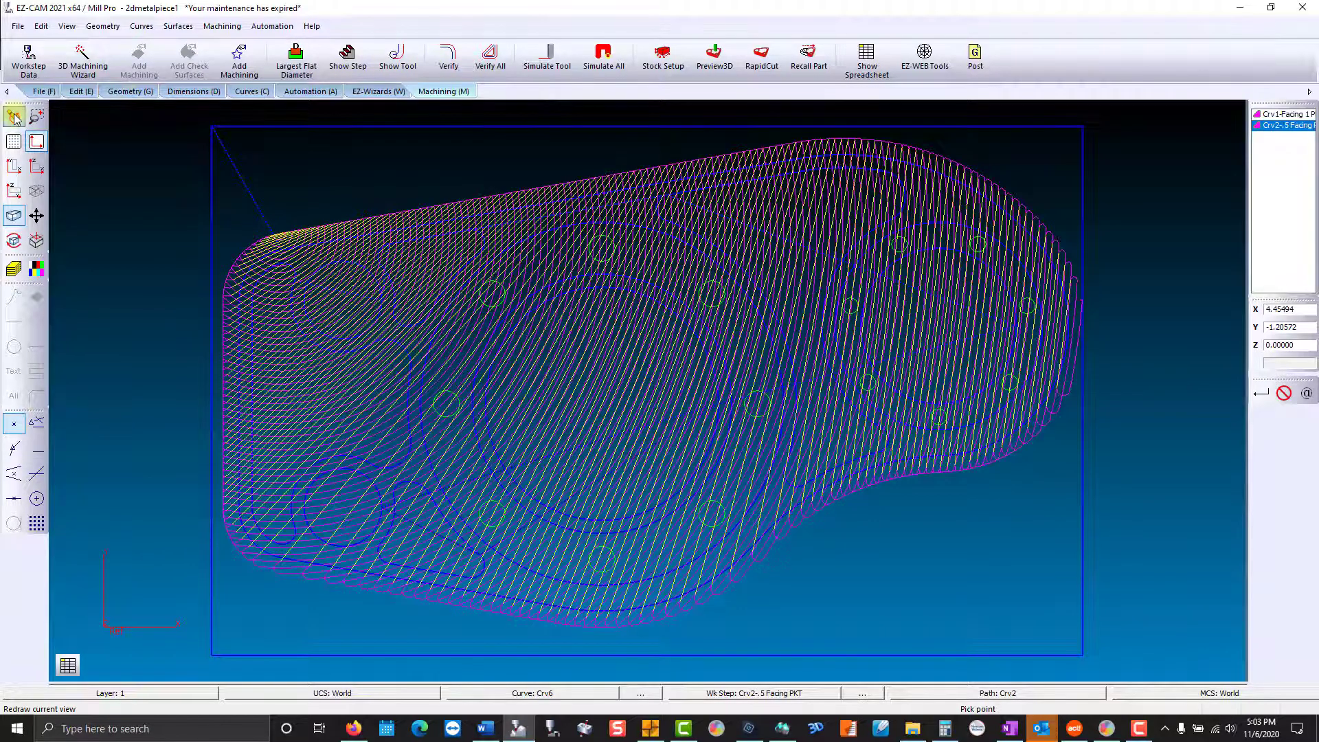
# - Add curves Crv4 and Crv3 to the machining and verify the new toolpaths
pyautogui.click(239, 61)
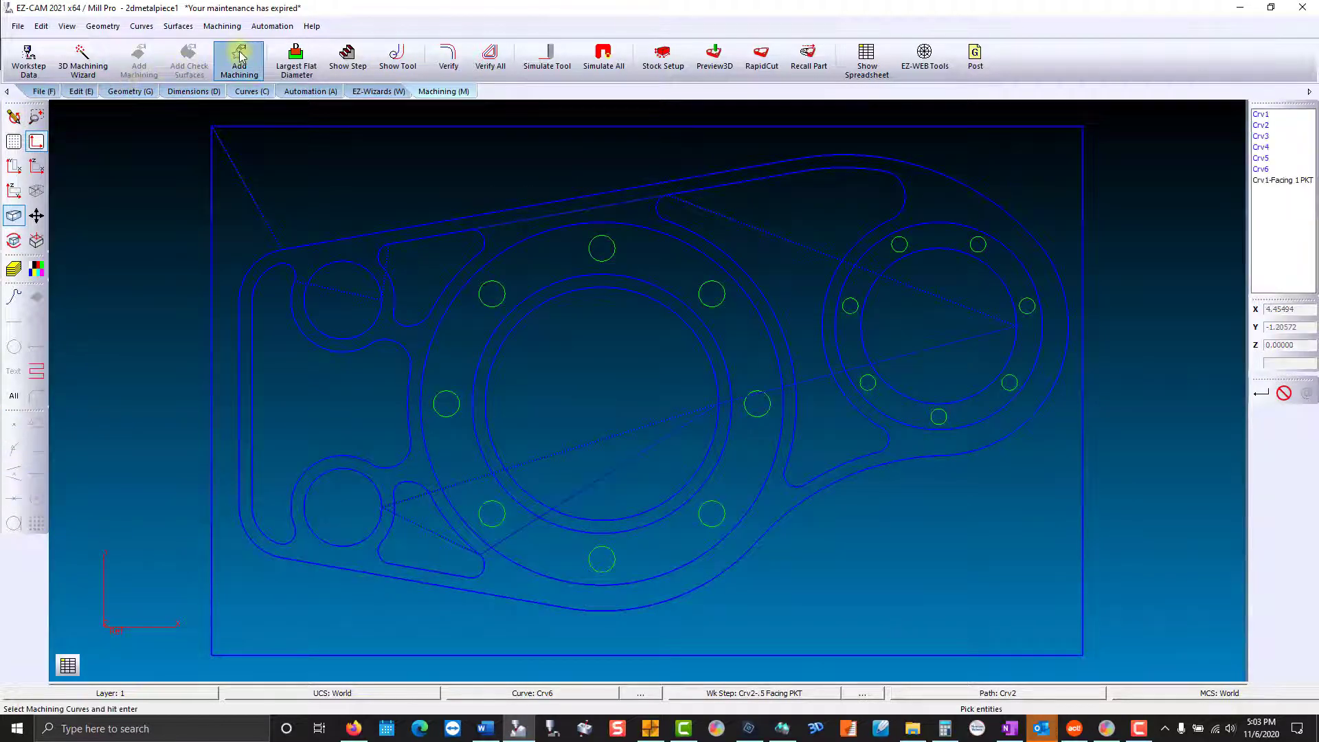
pyautogui.click(462, 292)
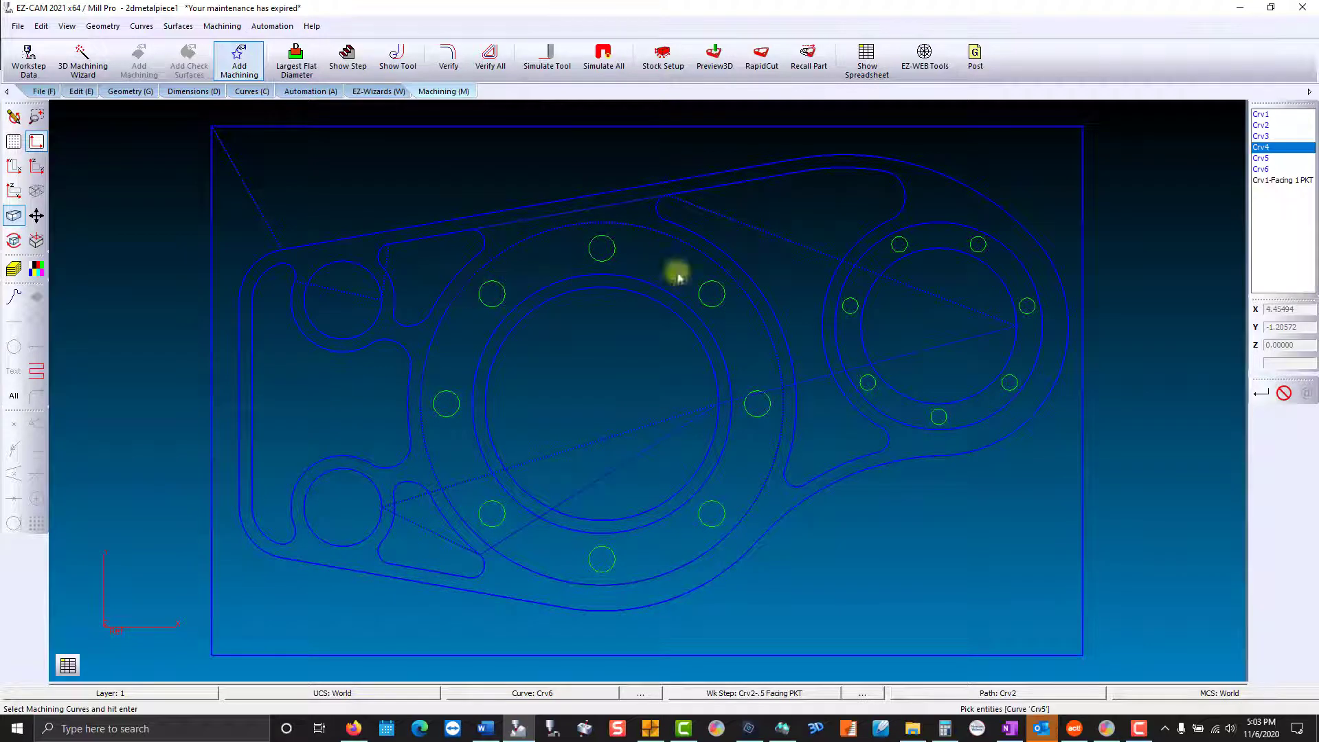
pyautogui.click(859, 263)
pyautogui.press('Return')
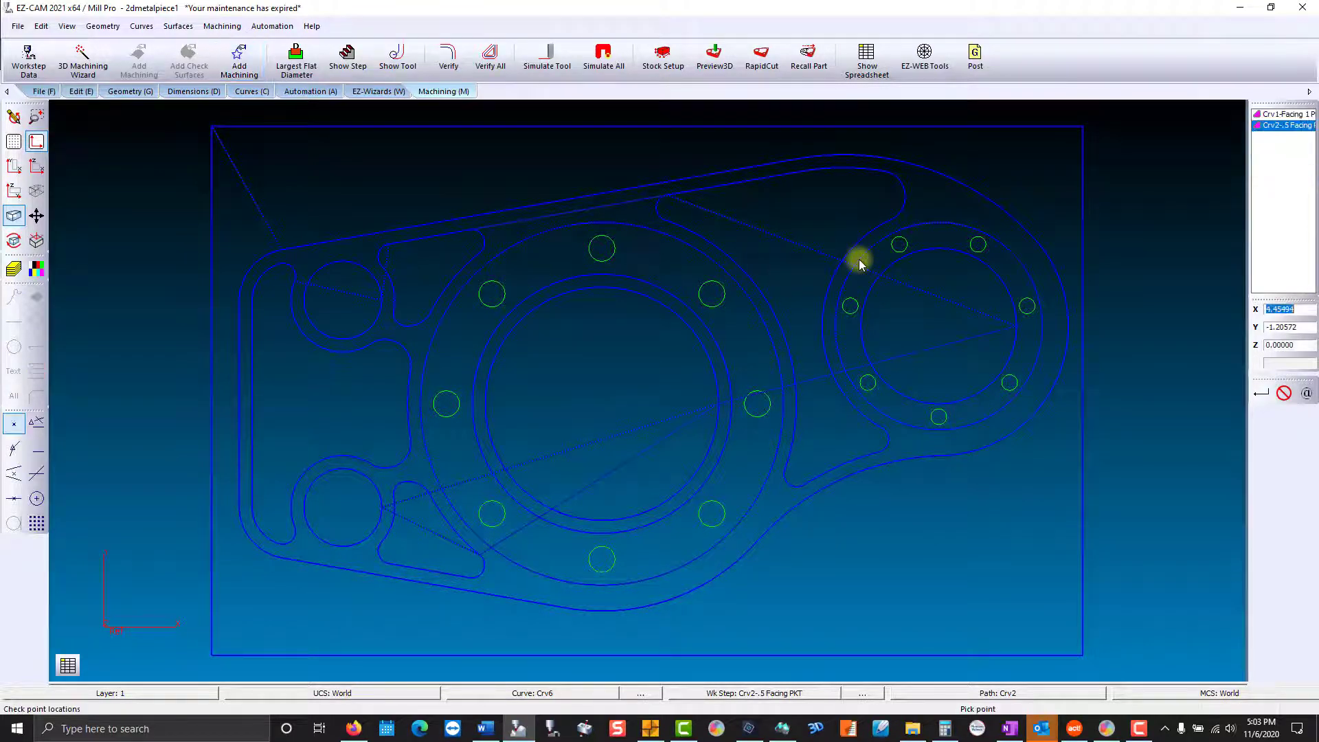
pyautogui.click(455, 63)
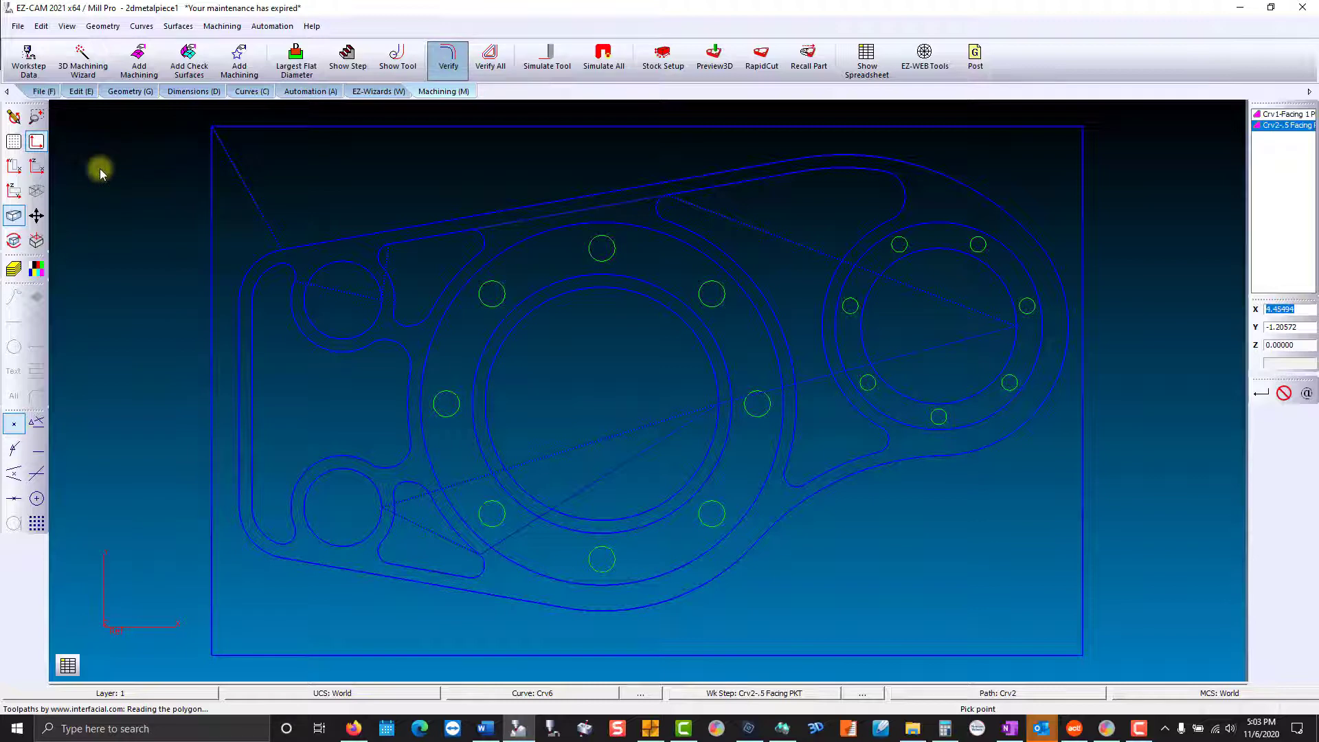
# - Preview the cut stock as a shaded solid, return to top view, and start machining Crv5
pyautogui.click(37, 190)
pyautogui.click(761, 60)
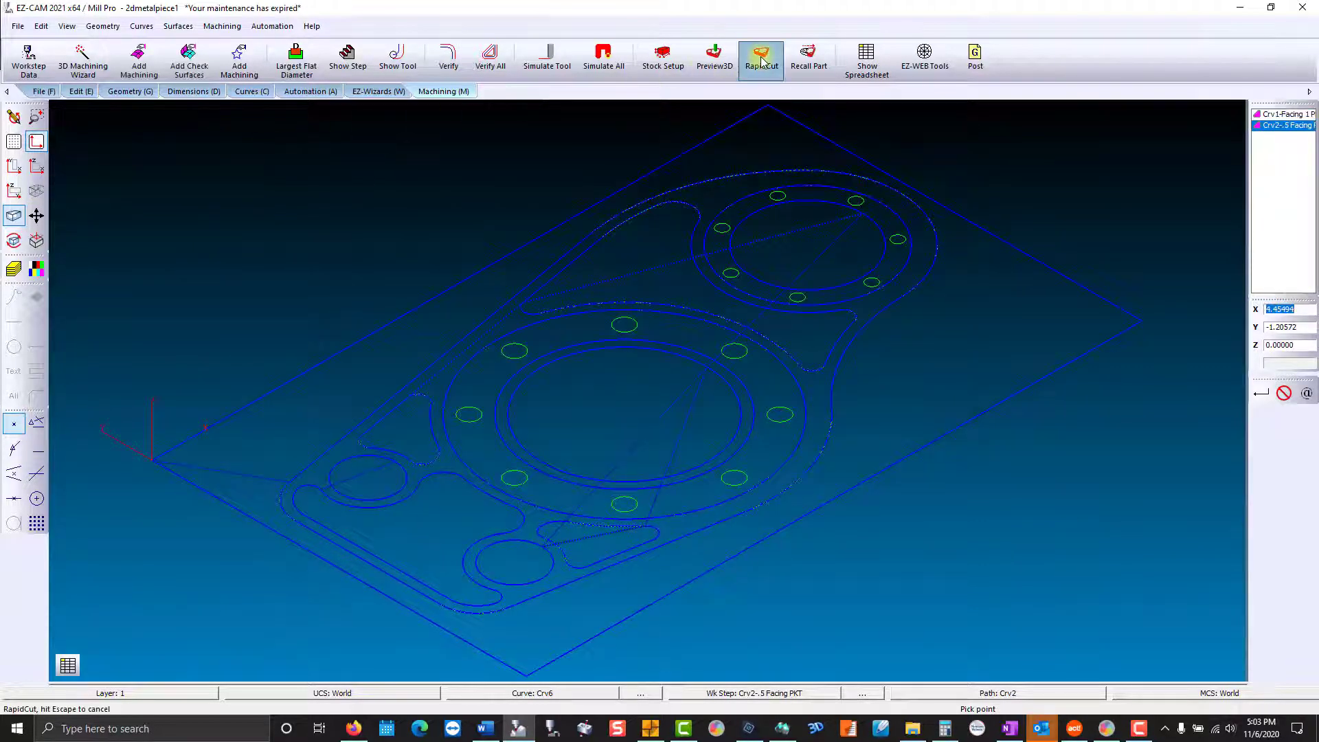
pyautogui.click(37, 115)
pyautogui.click(14, 117)
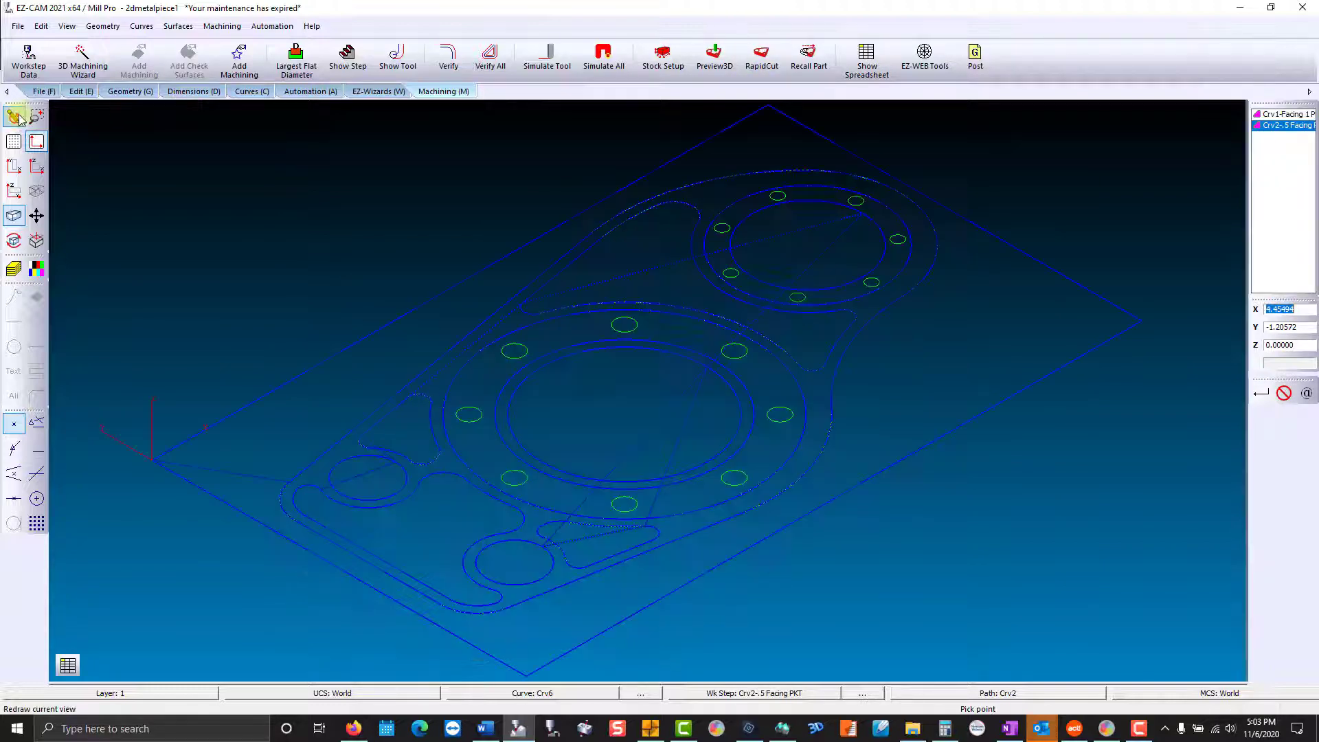
pyautogui.click(14, 165)
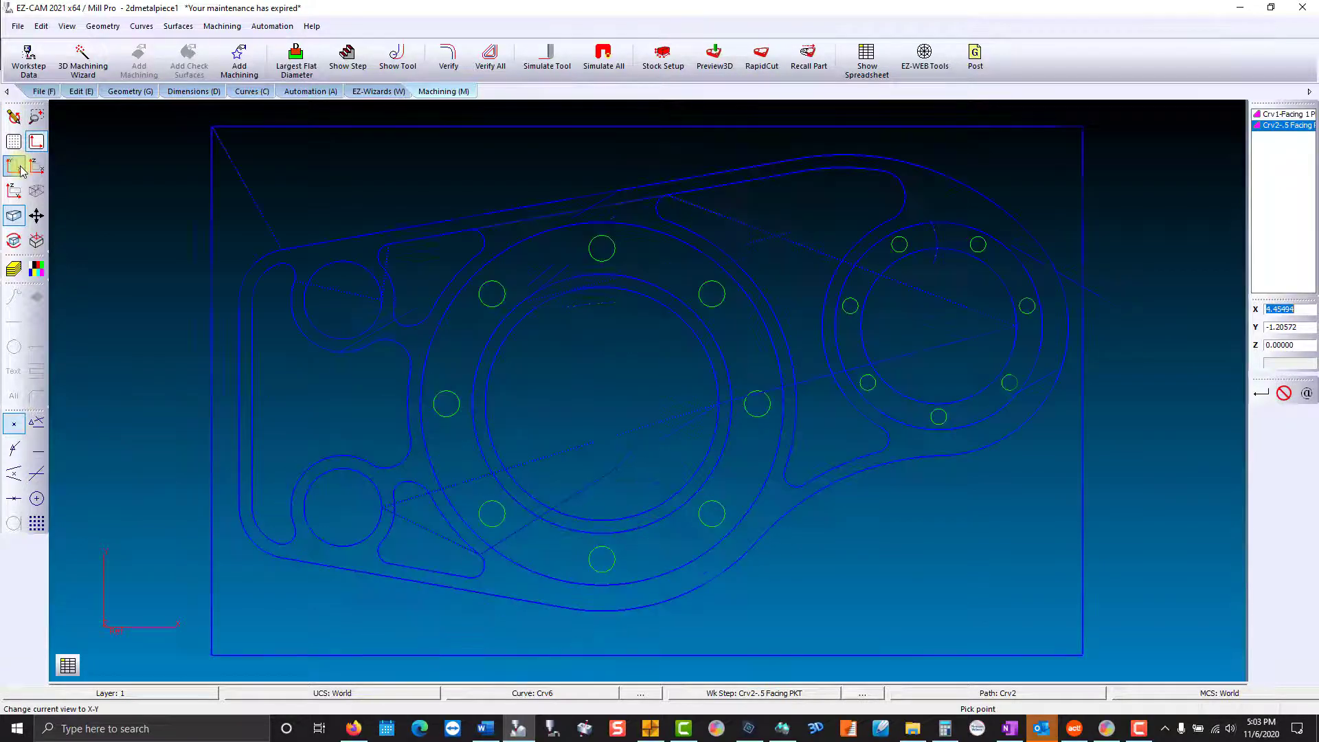
pyautogui.click(356, 350)
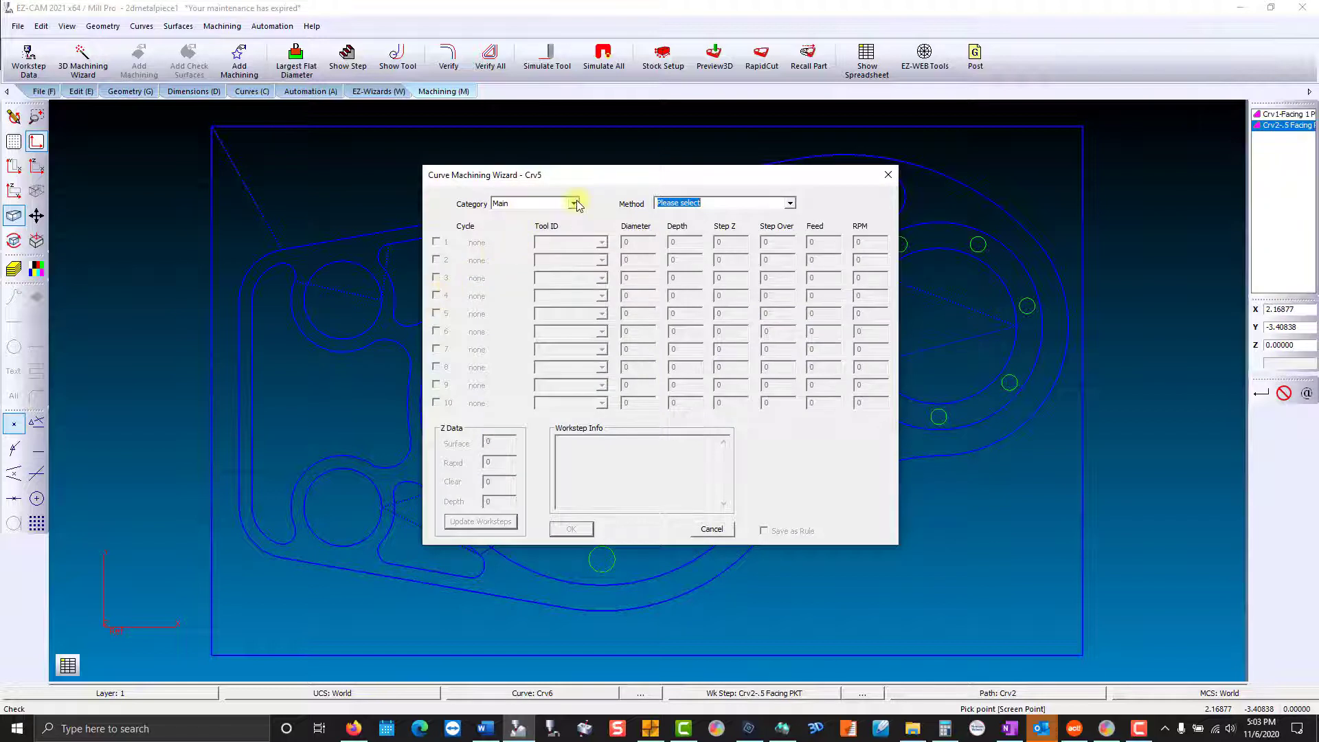
# - Create a single-pass (TB)Milling-Pocket HSM workstep for Crv5 using the D .5-End Mill
pyautogui.click(572, 204)
pyautogui.click(564, 288)
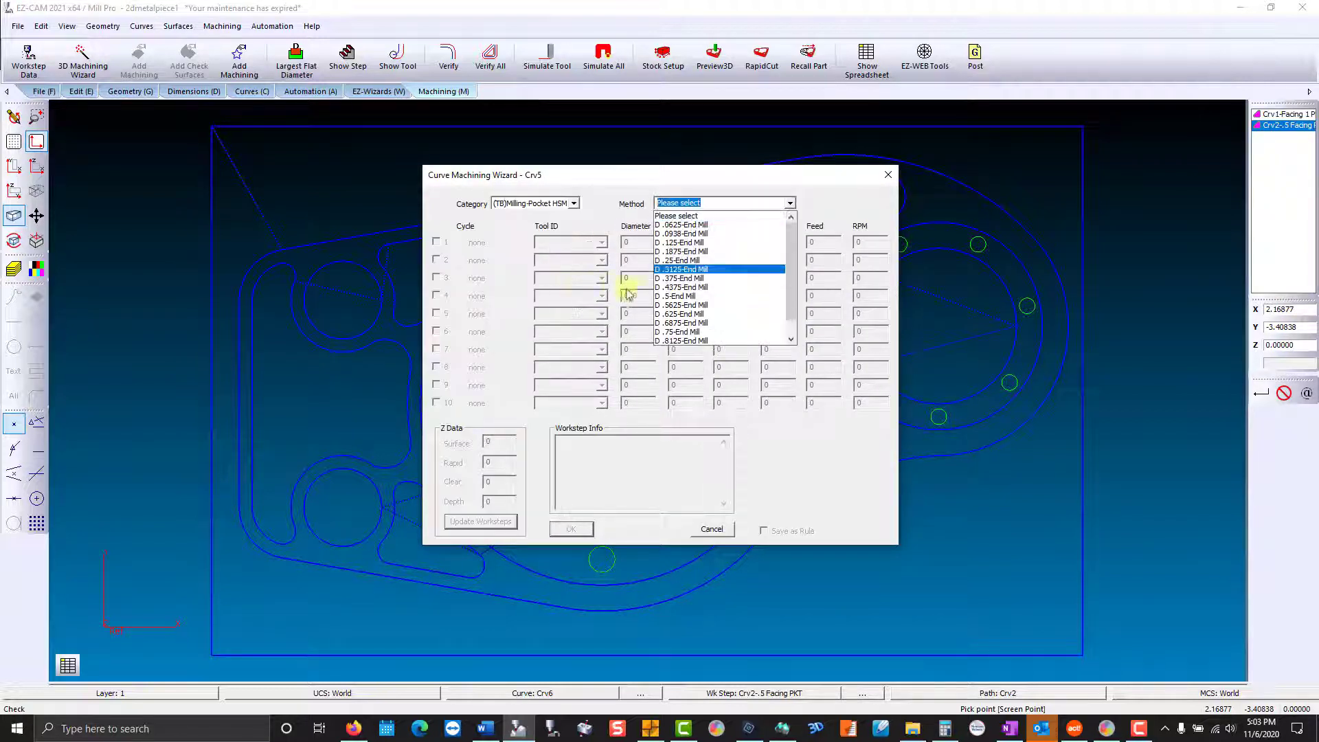
pyautogui.click(685, 294)
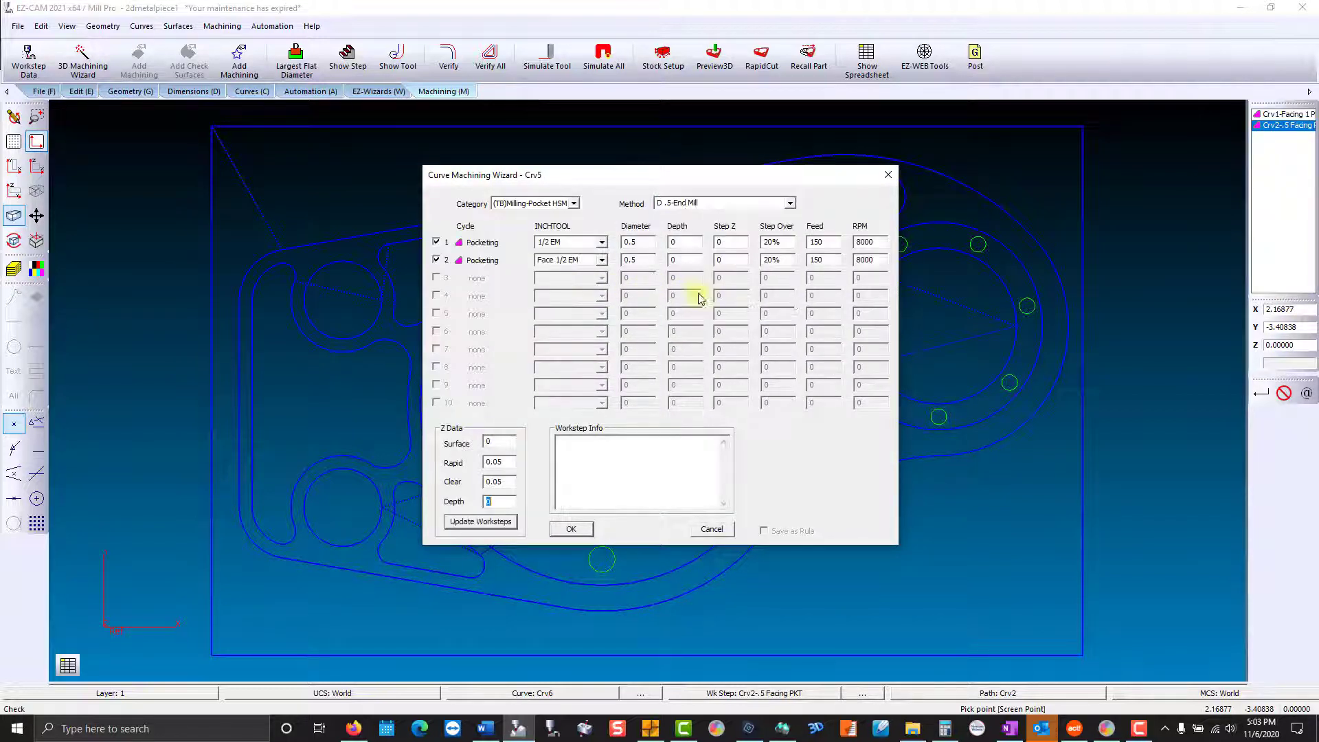
pyautogui.click(436, 261)
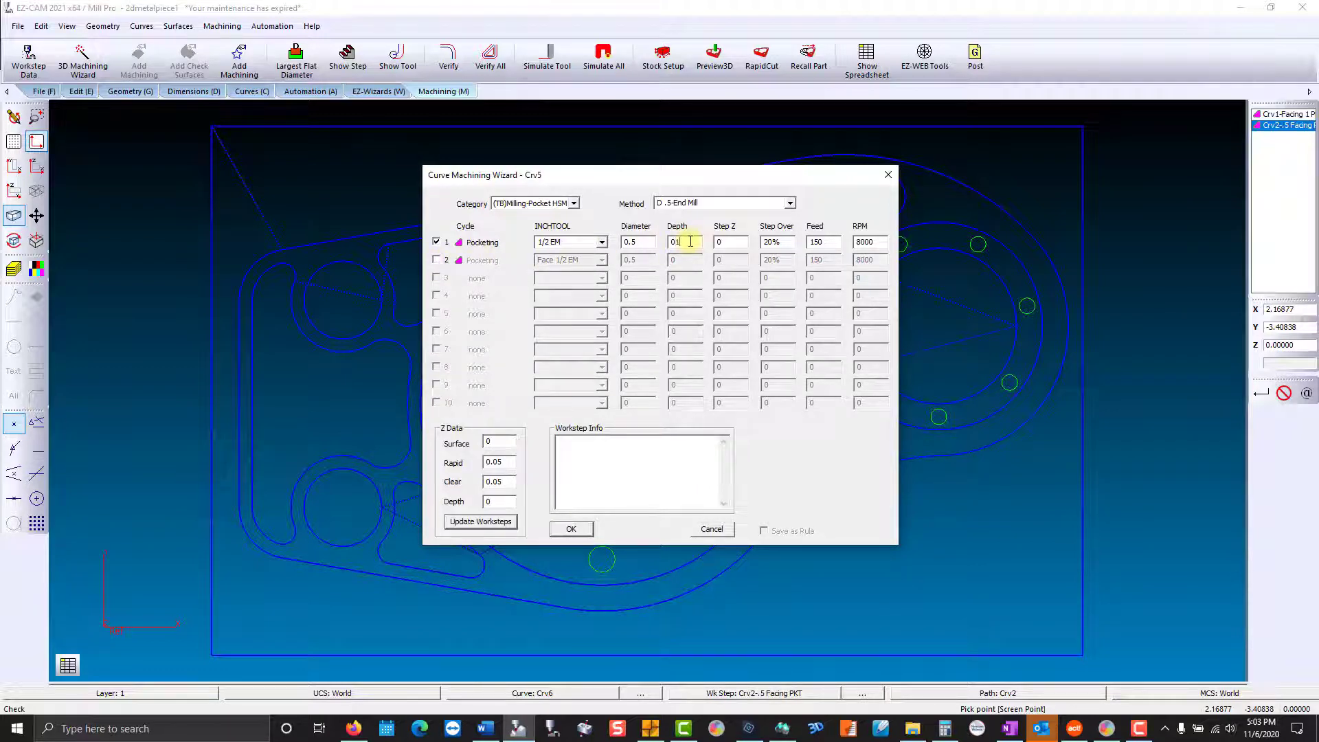
pyautogui.click(570, 528)
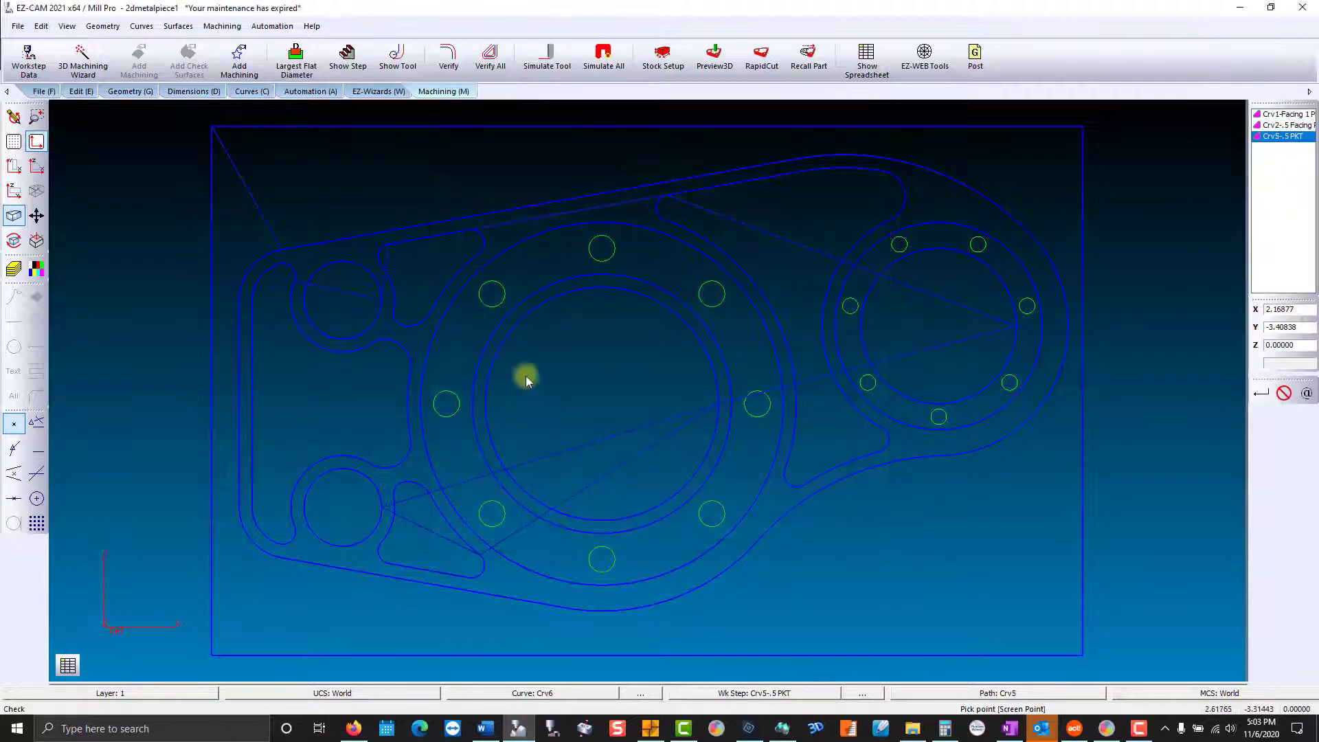
# - Verify the Crv5 pocket toolpath and preview it as a shaded solid in isometric view
pyautogui.click(458, 59)
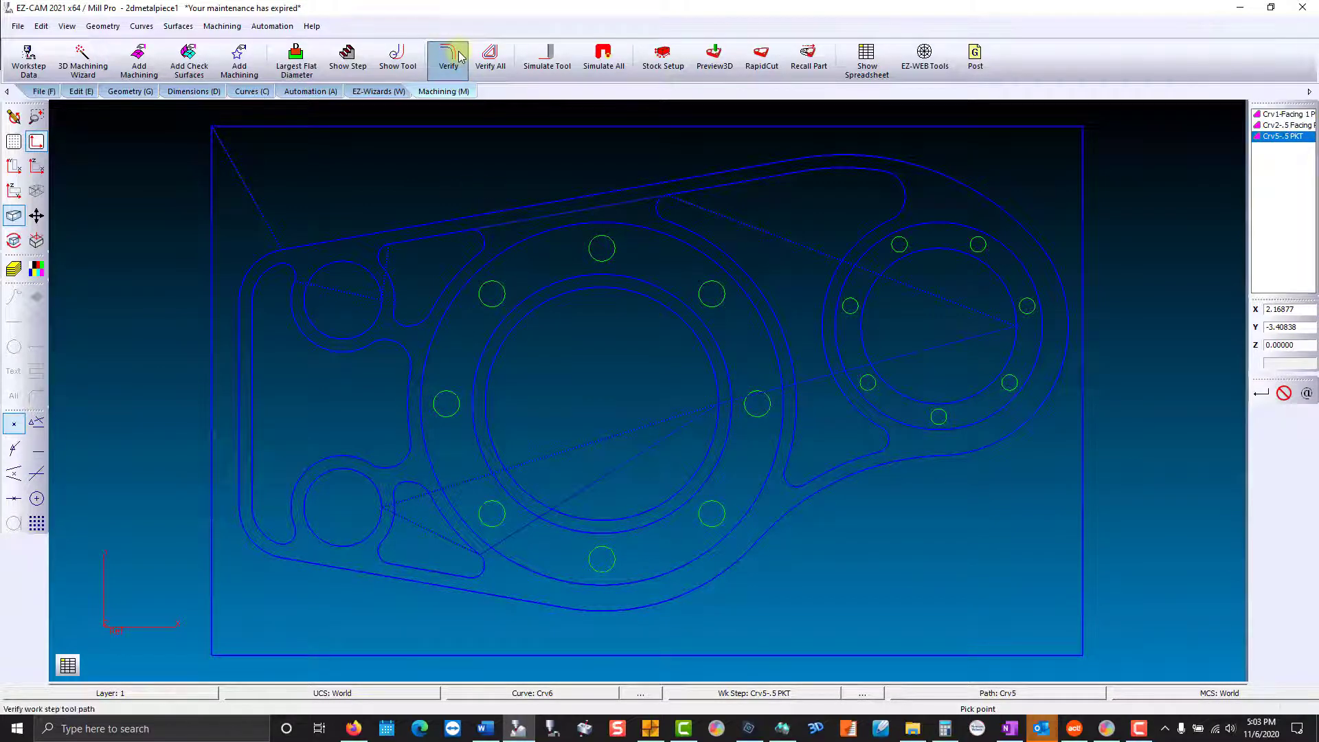
pyautogui.click(40, 193)
pyautogui.click(779, 56)
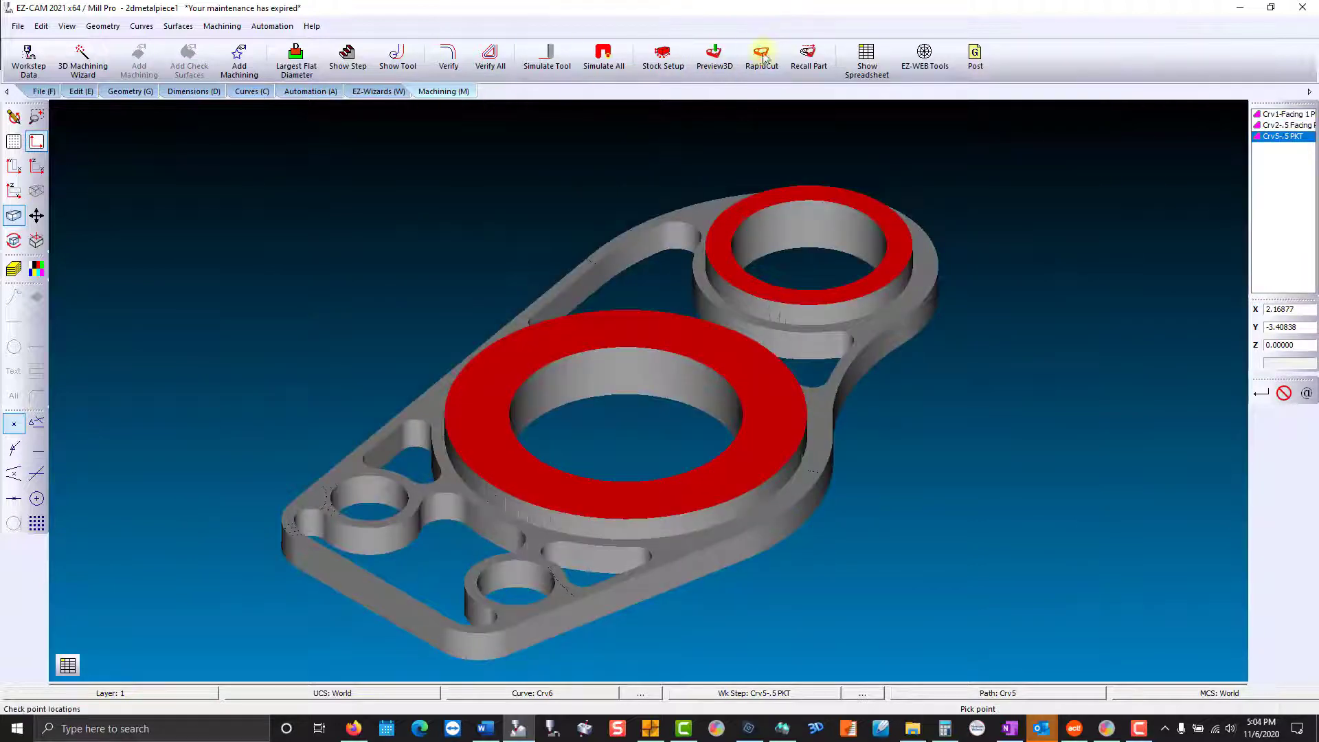
pyautogui.click(15, 116)
pyautogui.click(21, 167)
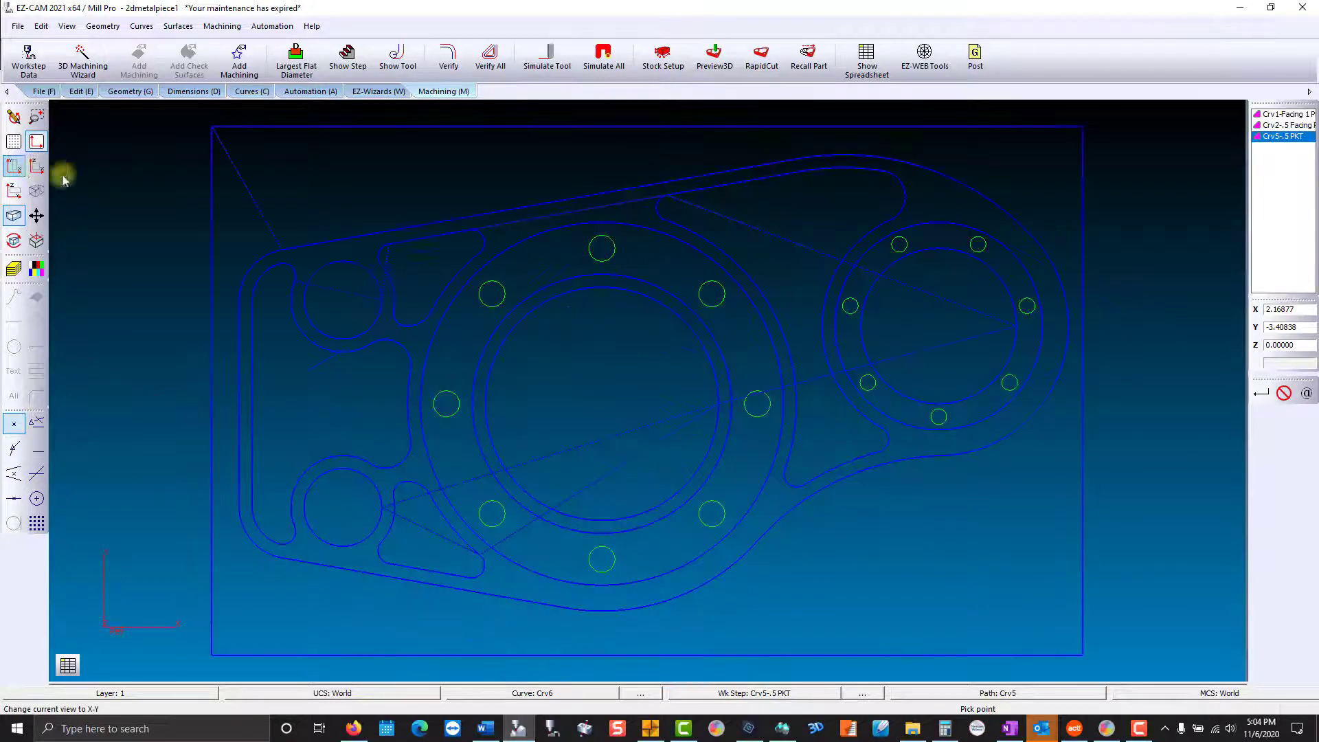
# - Contour Crv6 with the (TB)Milling-Contour D .25-End Mill template and verify the toolpath
pyautogui.click(533, 299)
pyautogui.click(575, 204)
pyautogui.click(554, 259)
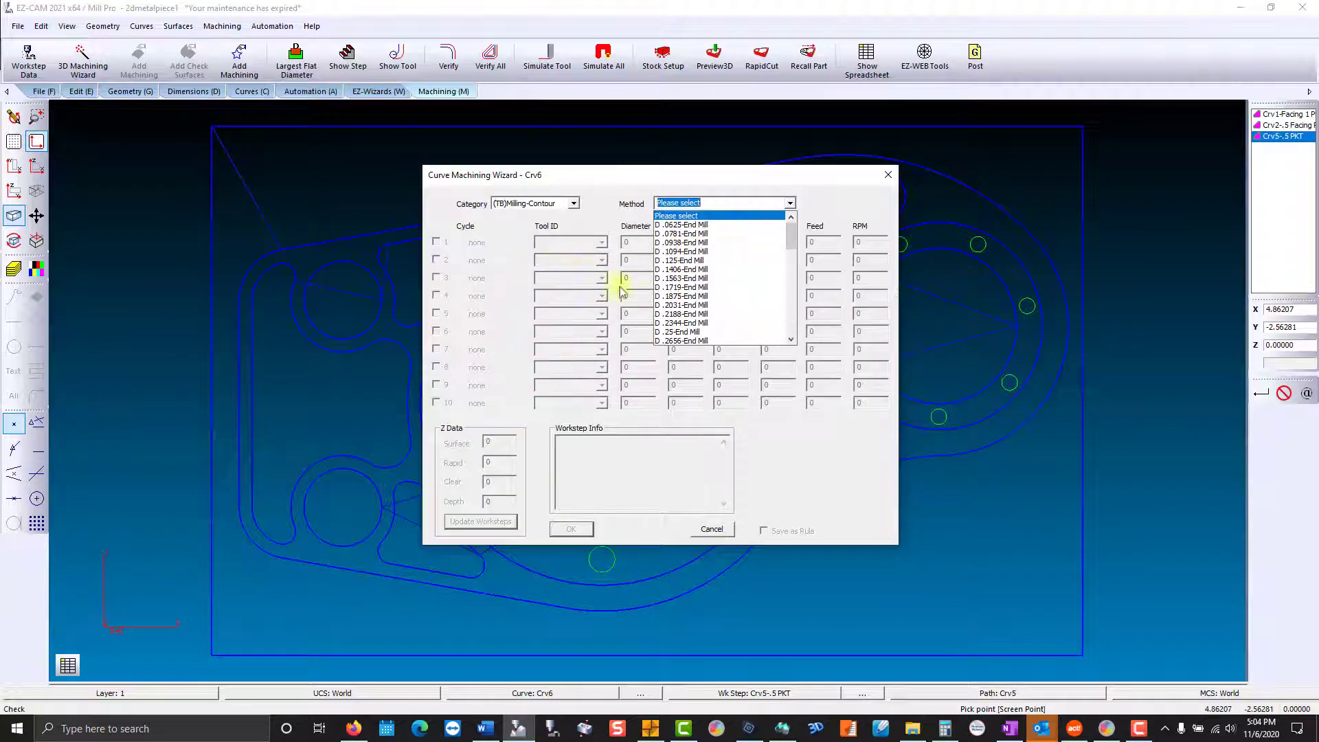
pyautogui.click(669, 333)
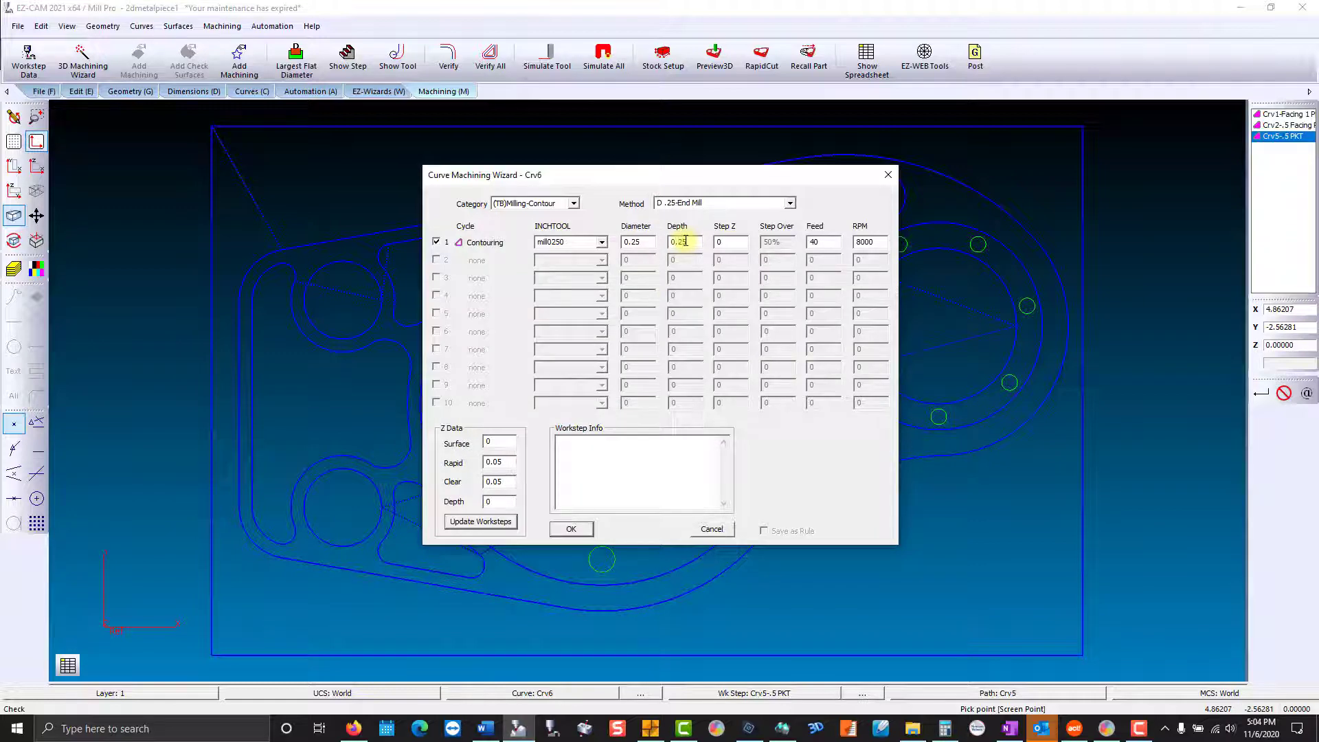
pyautogui.click(569, 528)
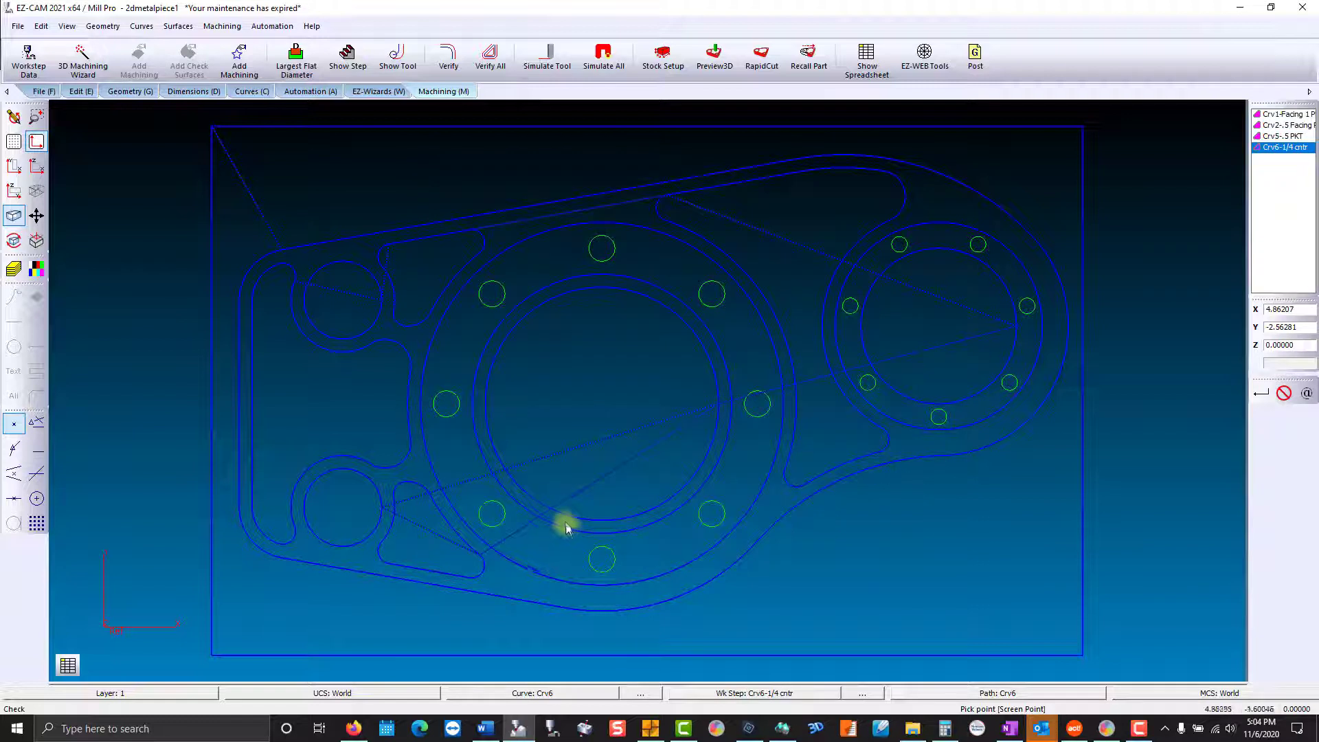
pyautogui.click(442, 56)
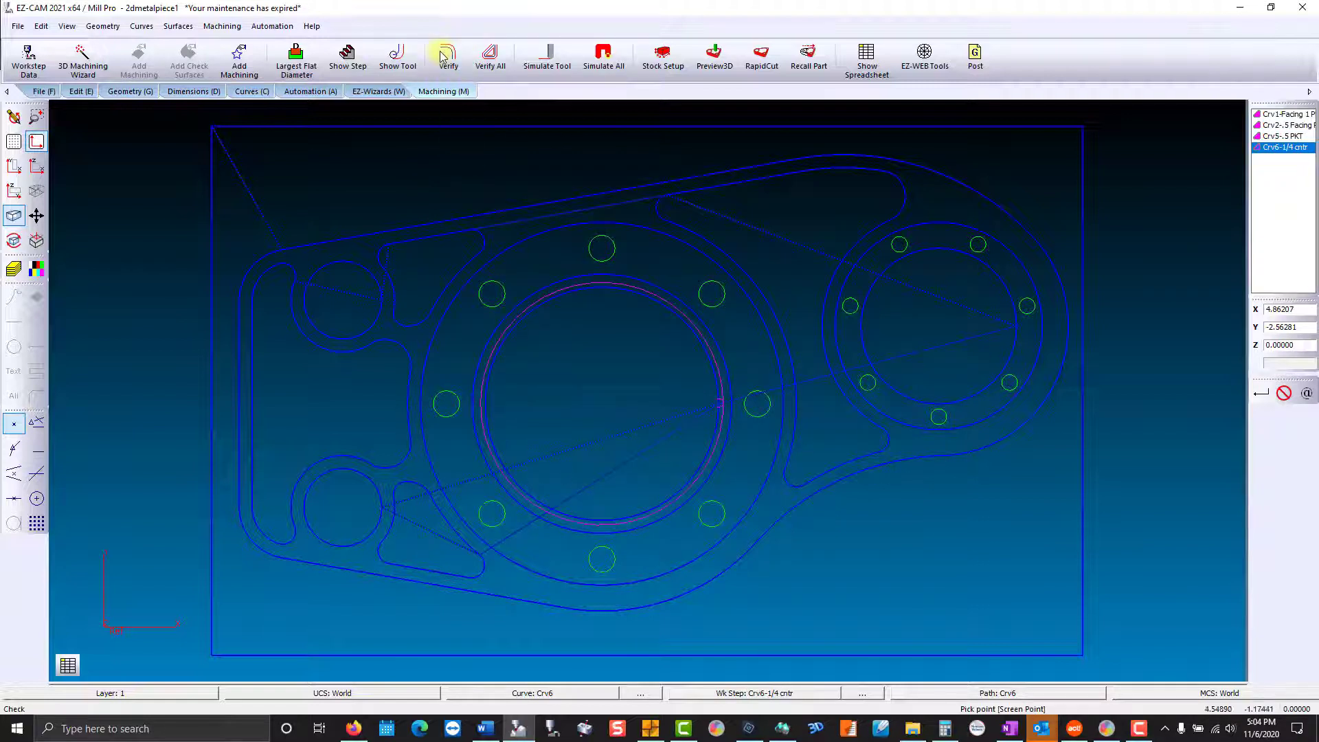
# - Run hole recognition in the current coordinate system only and pick the small hole
pyautogui.click(370, 94)
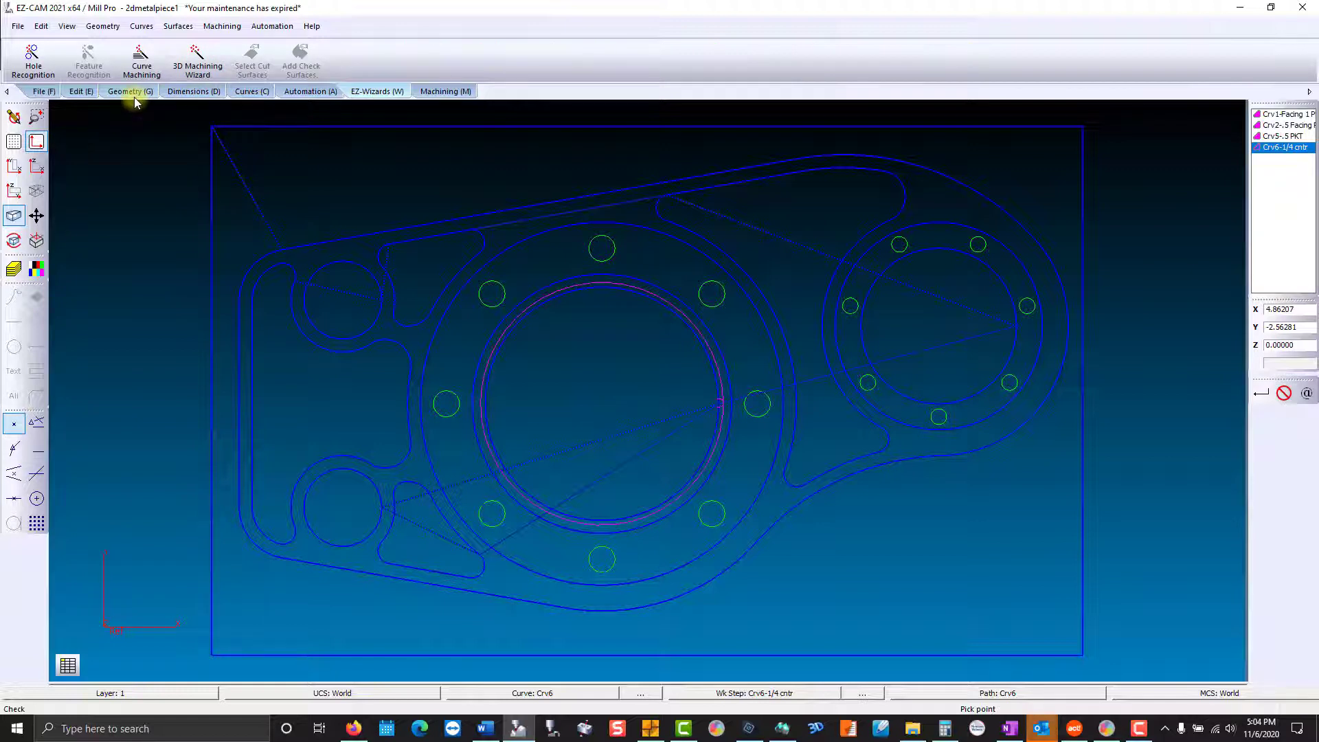
pyautogui.click(33, 60)
pyautogui.click(663, 393)
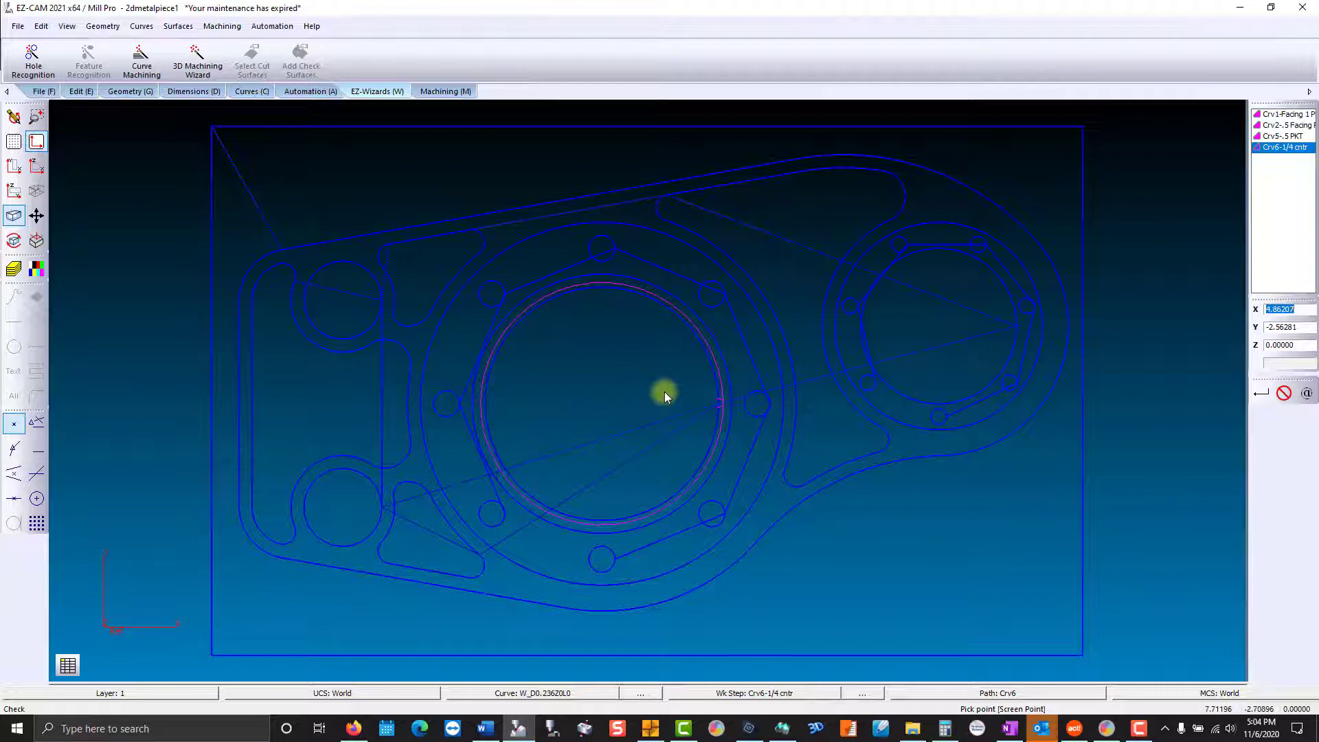
pyautogui.click(721, 303)
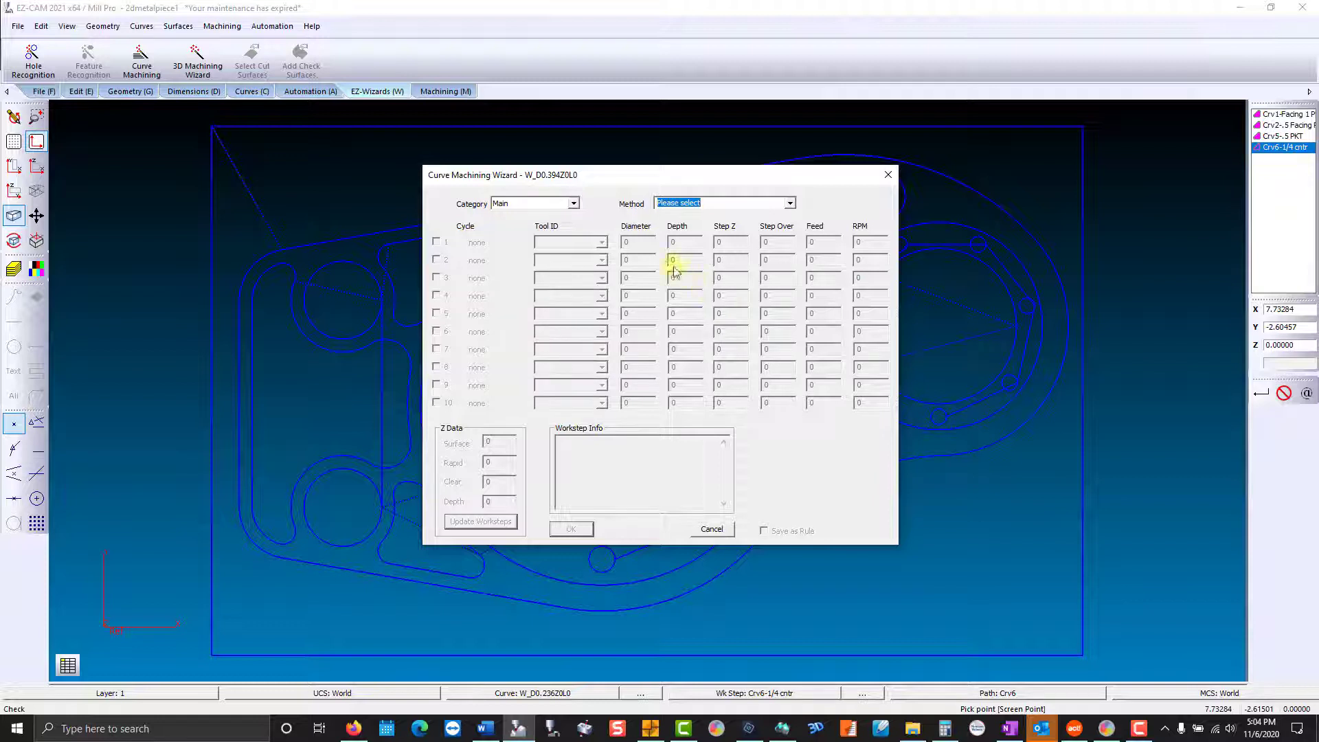
# - Drill the hole with the (TB)Drilling-Drill D .390625-Drill template at diameter .394
pyautogui.click(573, 203)
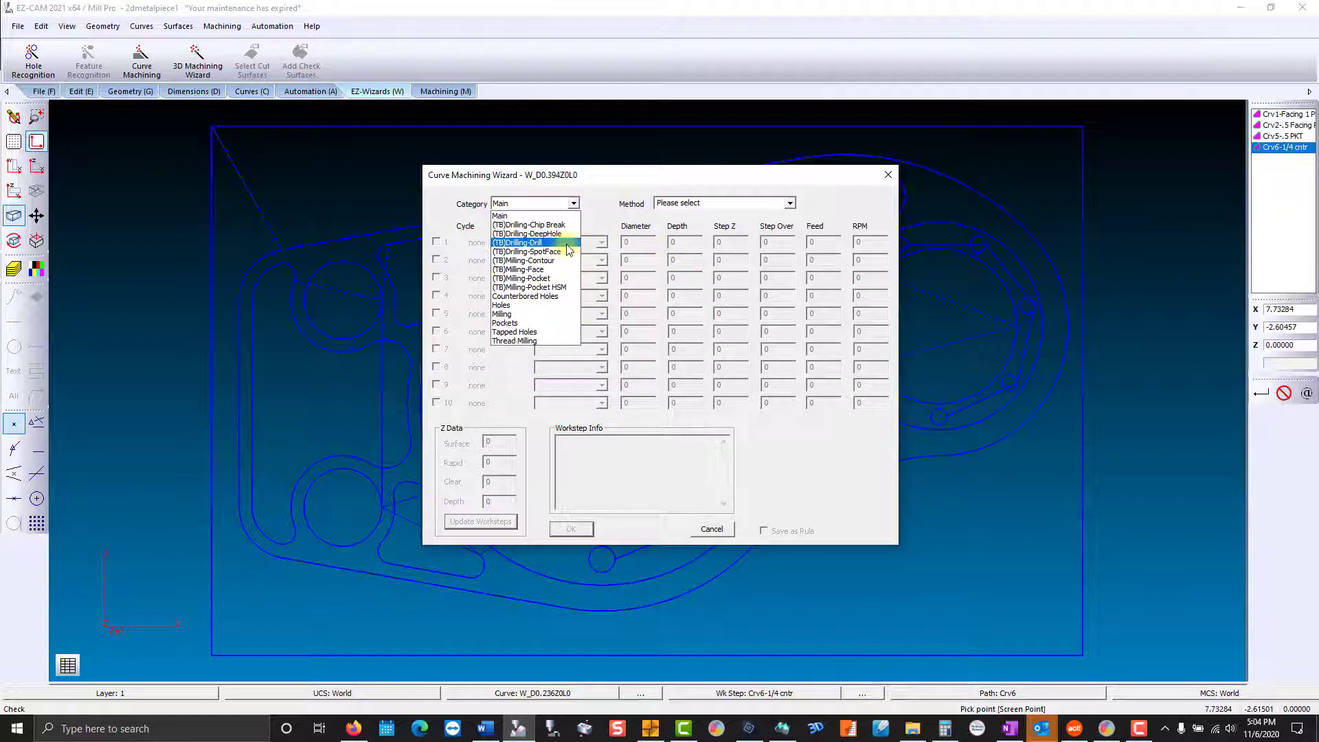
pyautogui.click(567, 244)
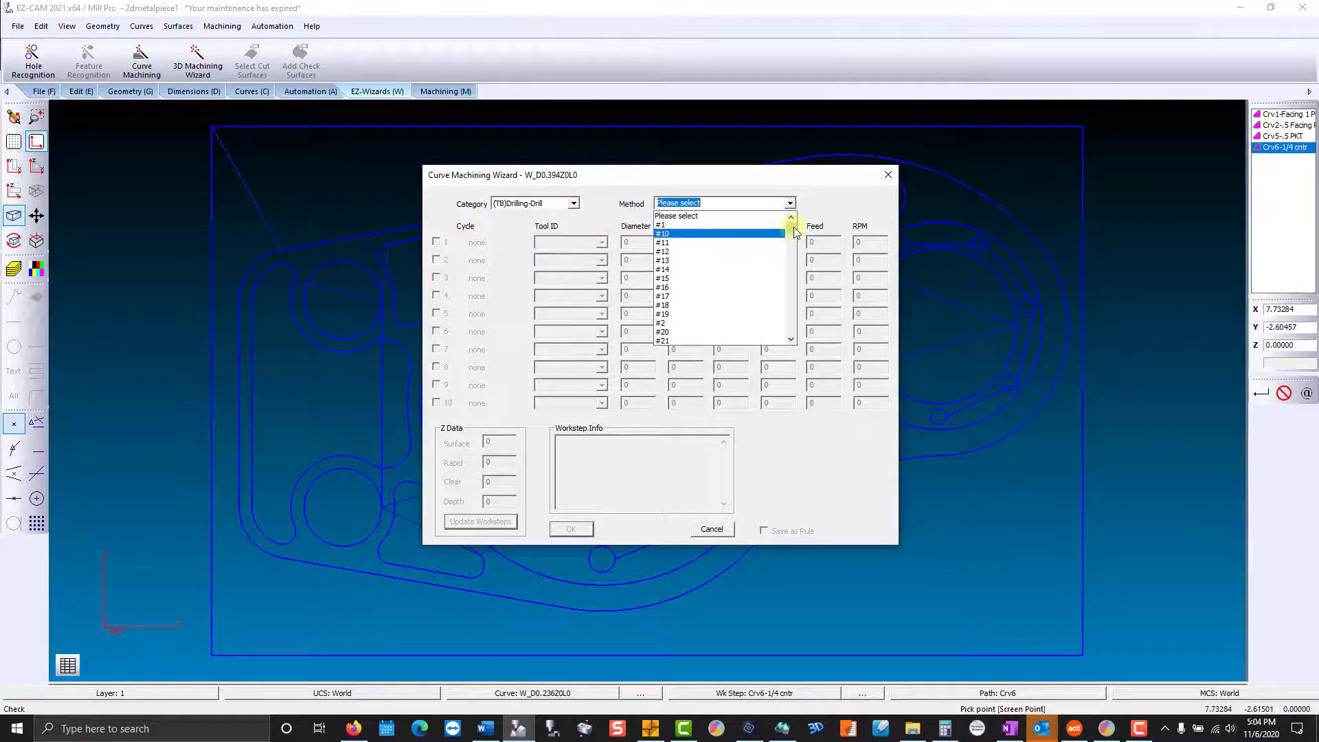
pyautogui.moveTo(795, 232); pyautogui.dragTo(789, 285)
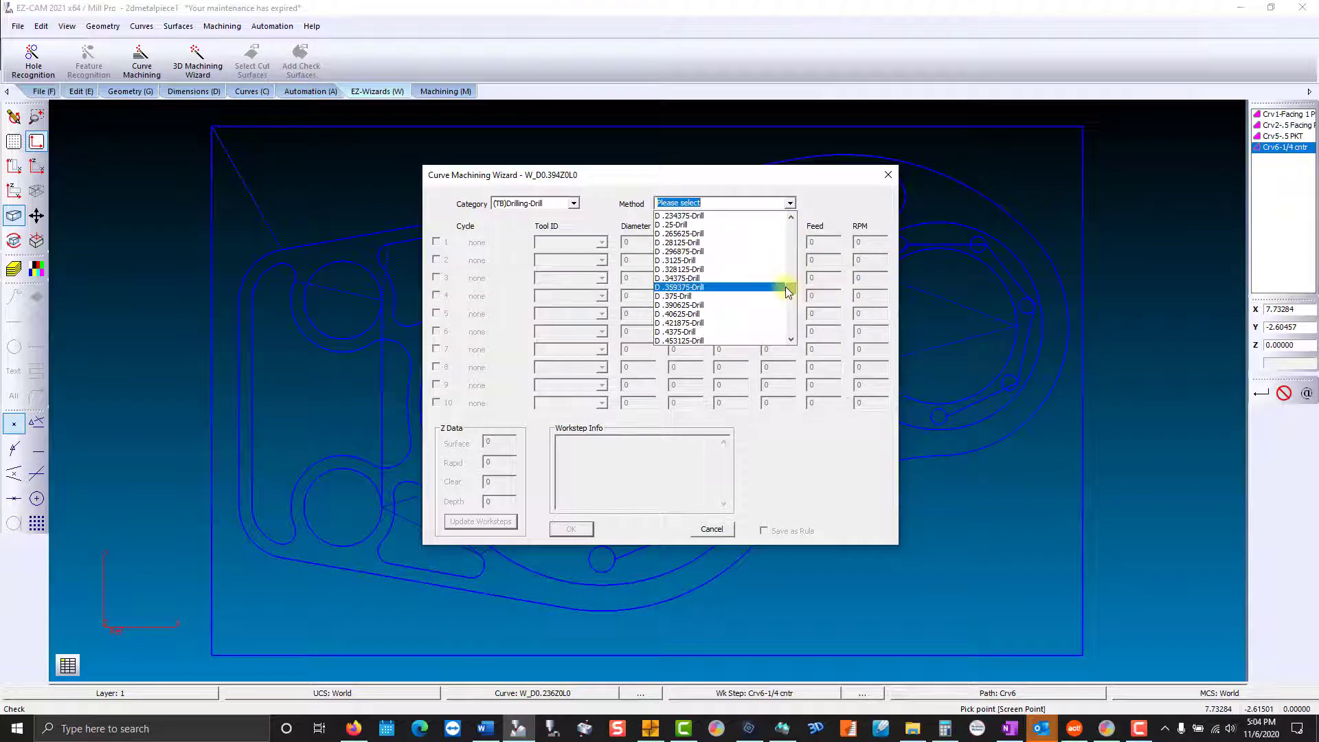
pyautogui.click(717, 305)
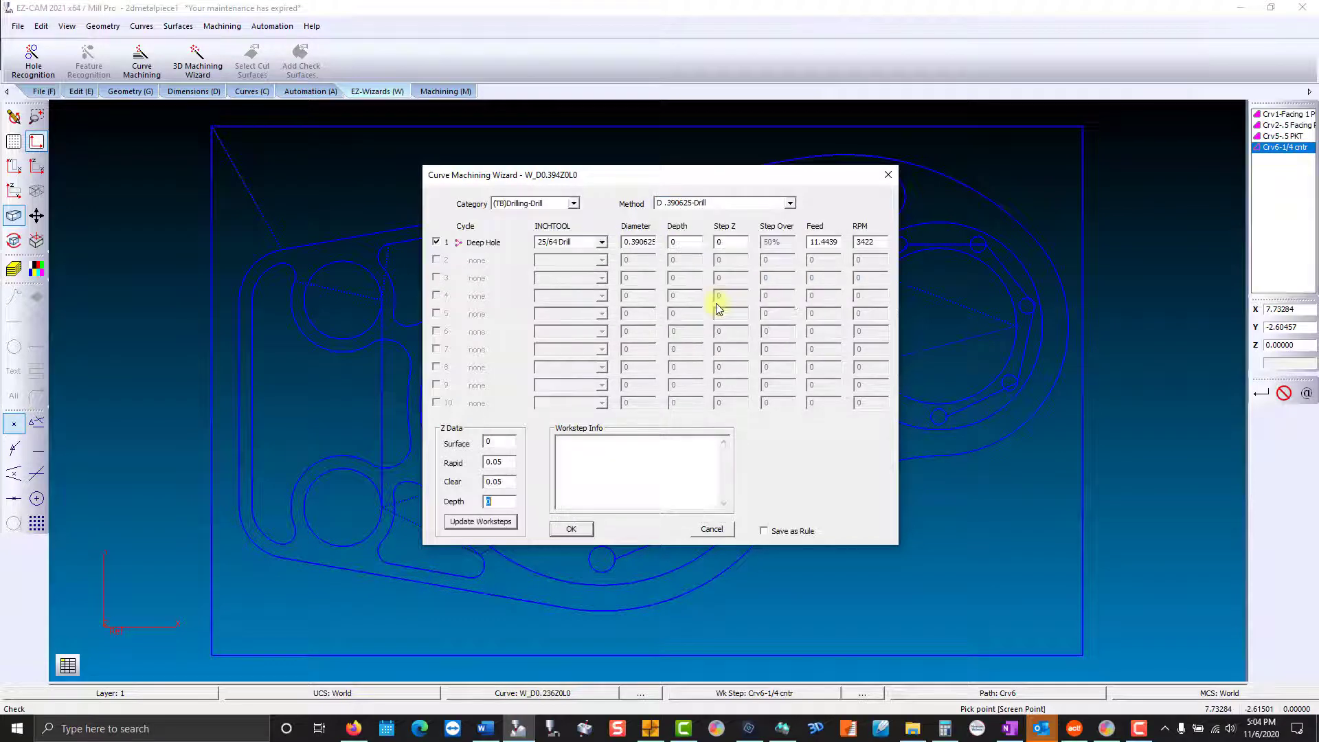
pyautogui.doubleClick(640, 244)
pyautogui.write('.394')
pyautogui.click(701, 244)
pyautogui.click(571, 528)
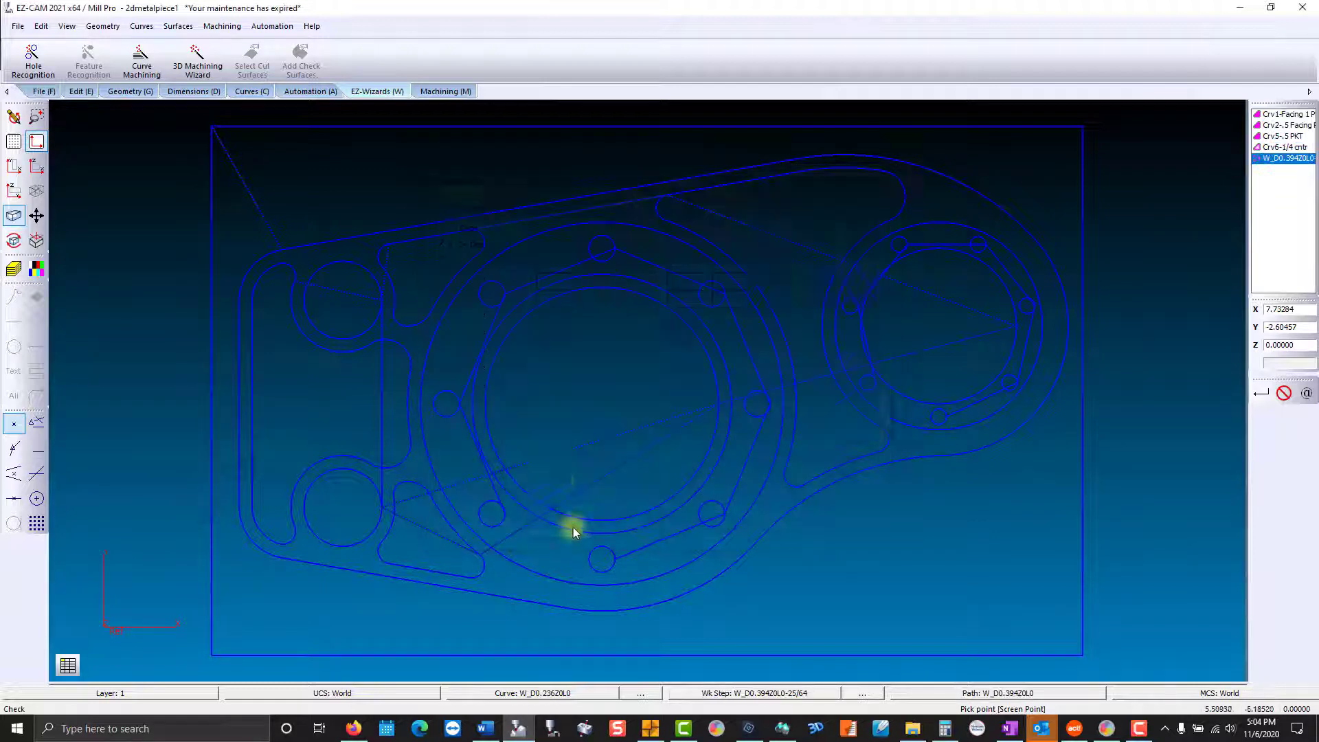
# - Pick the next hole and apply the (TB)Drilling-Drill D .296875-Drill template
pyautogui.click(444, 90)
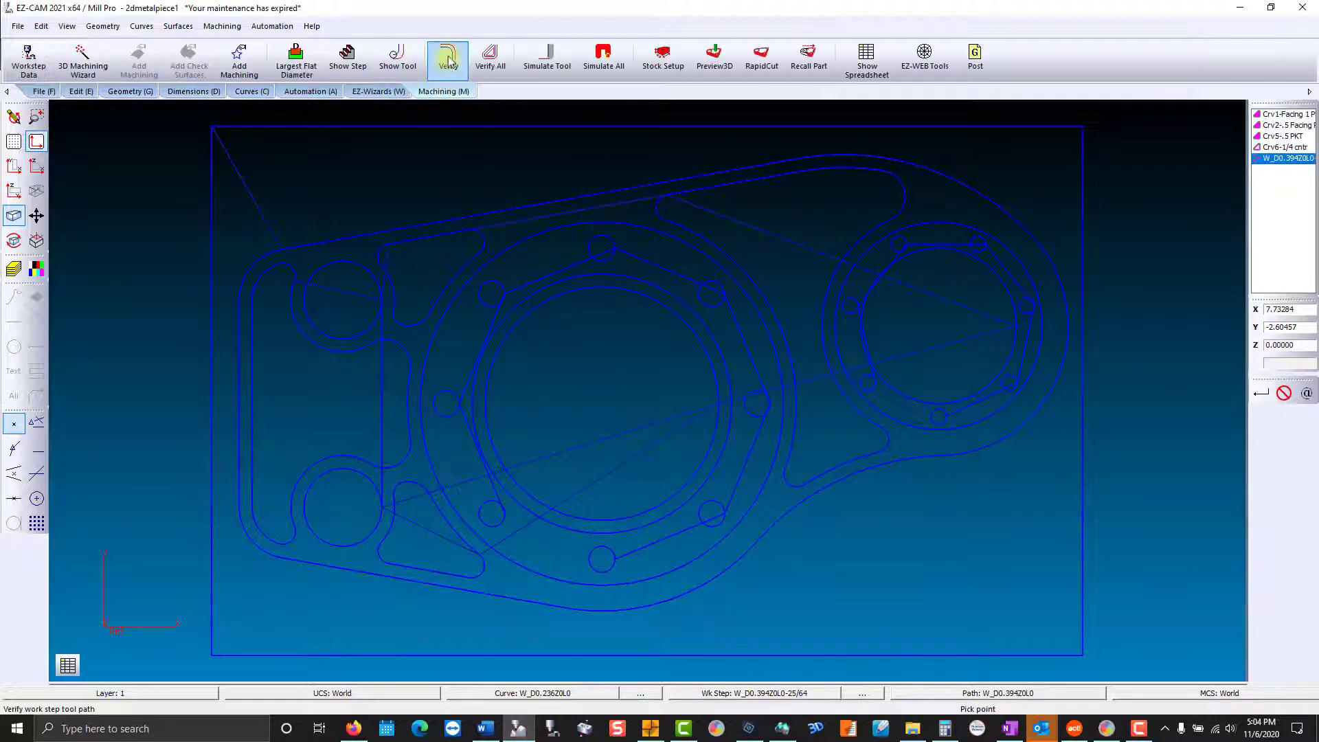
pyautogui.click(902, 252)
pyautogui.click(573, 204)
pyautogui.click(527, 223)
pyautogui.click(790, 203)
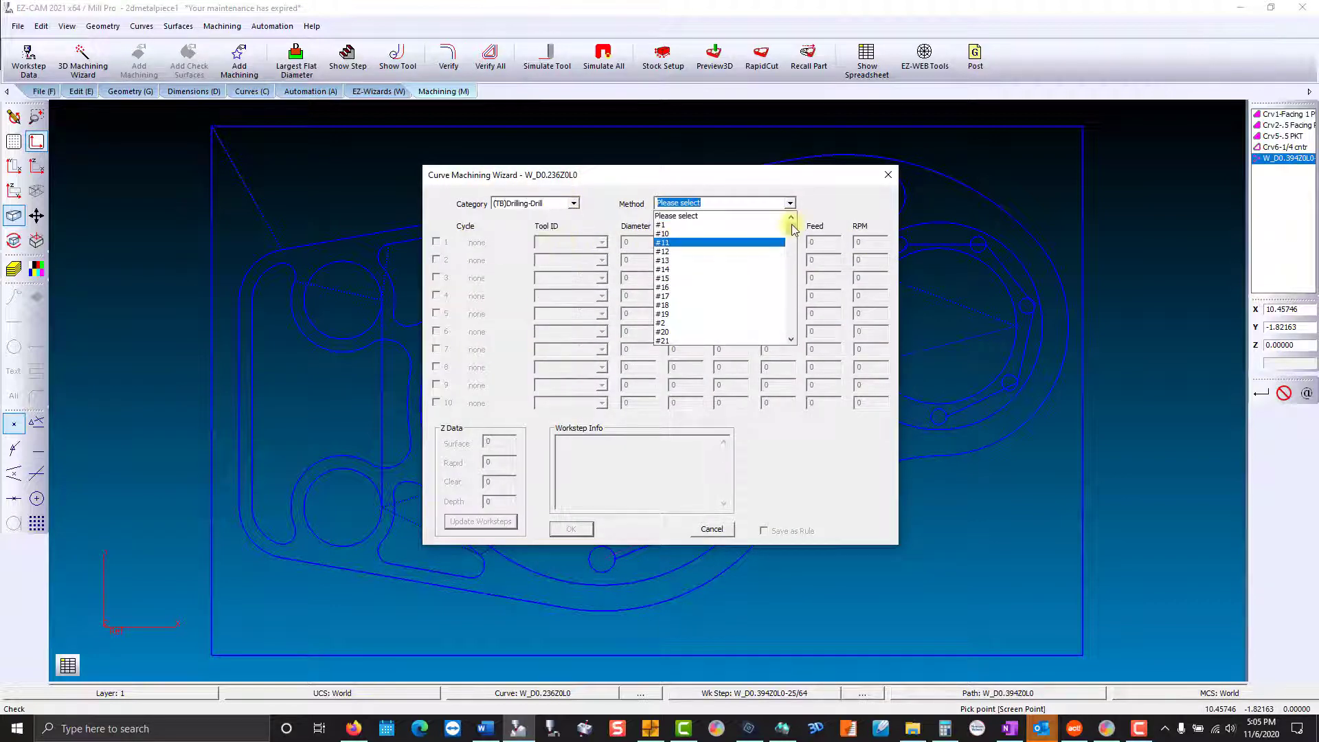
pyautogui.moveTo(794, 228); pyautogui.dragTo(791, 288)
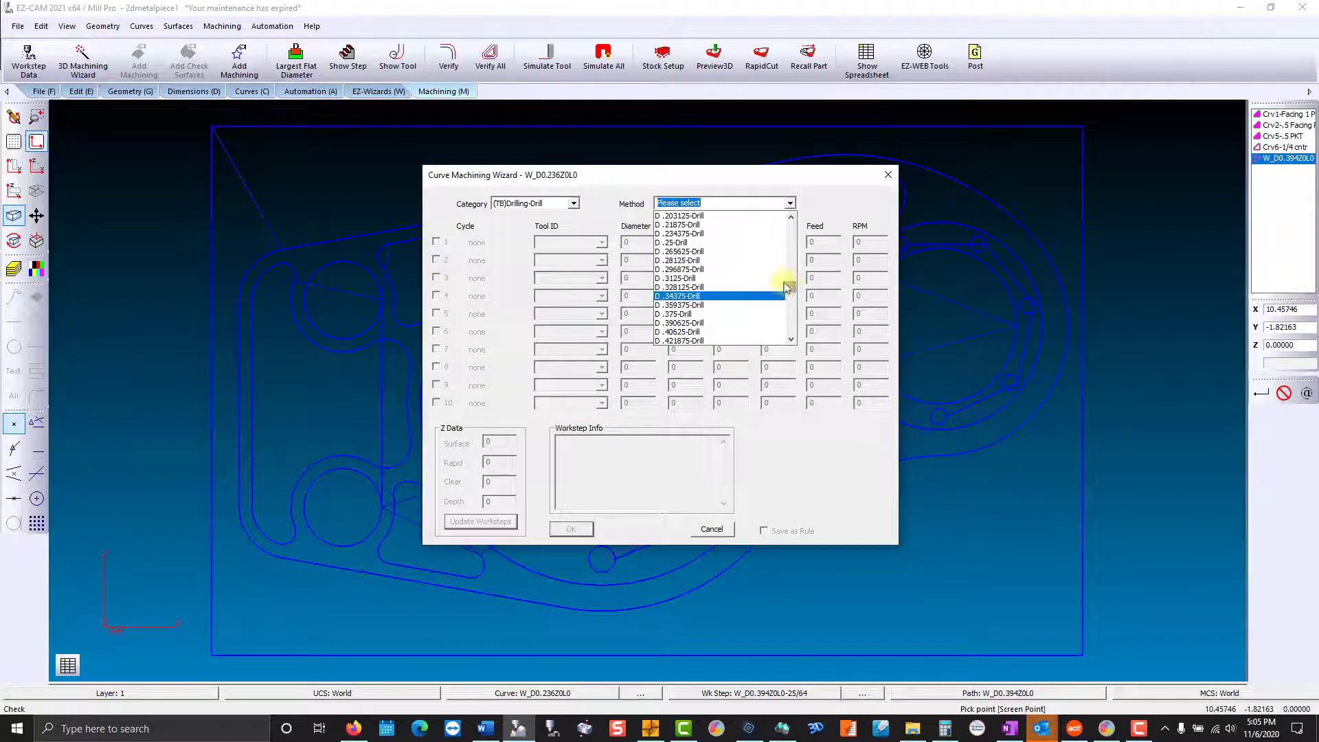
pyautogui.click(695, 269)
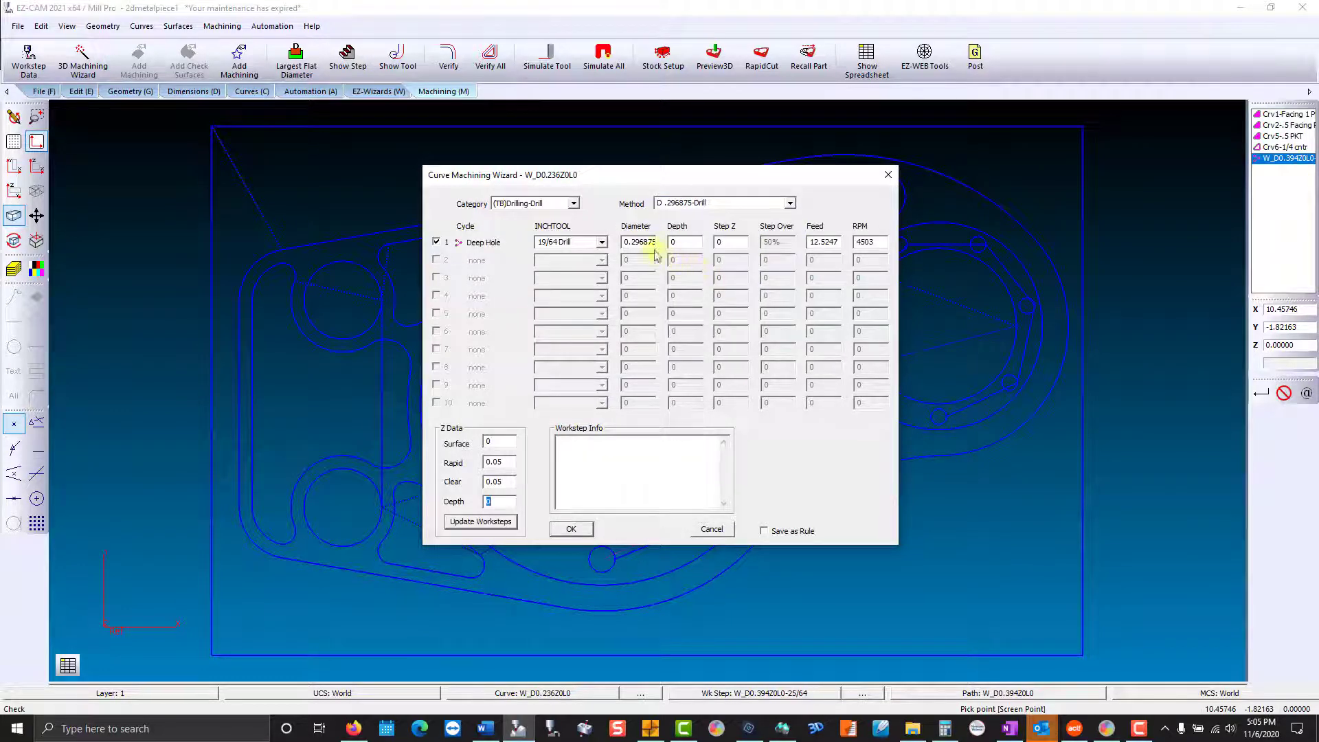
# - Set the drill diameter to .236, create the drilling step, and verify its toolpath
pyautogui.moveTo(635, 241); pyautogui.dragTo(698, 247)
pyautogui.write('.236')
pyautogui.click(583, 527)
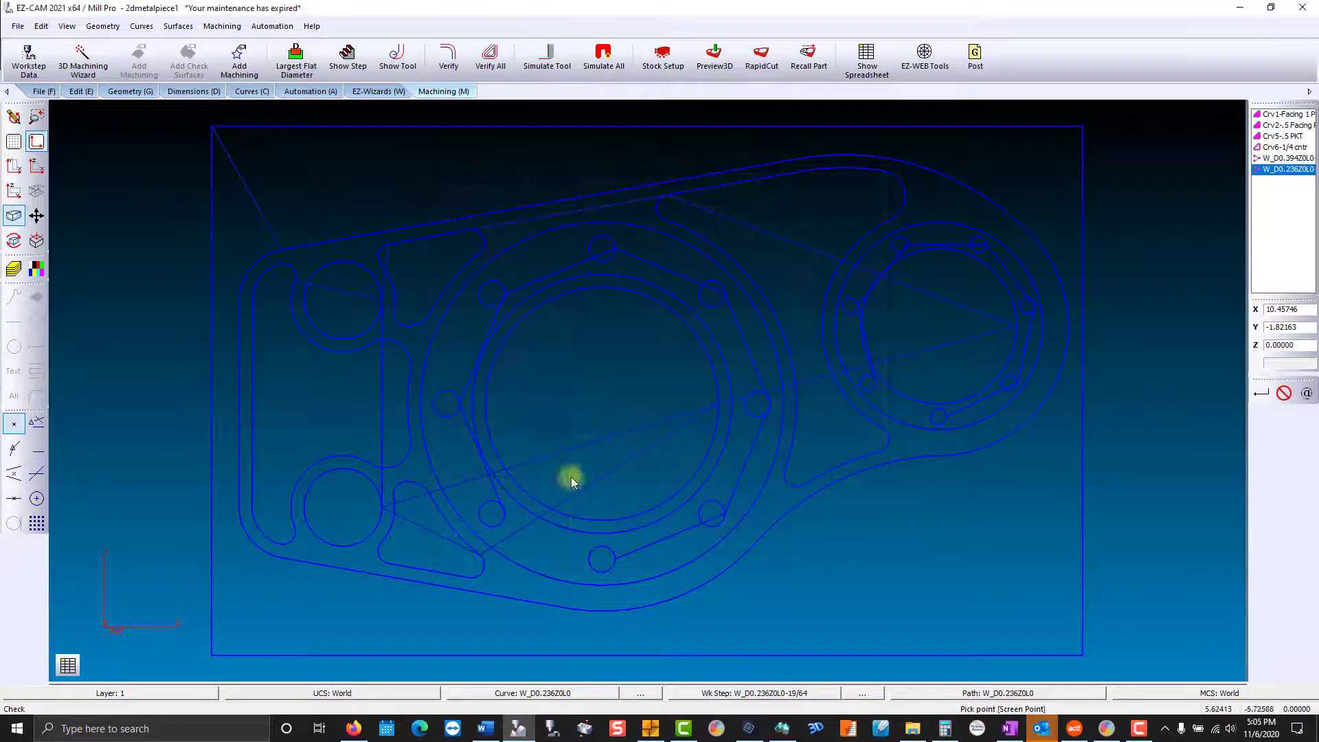
pyautogui.click(448, 58)
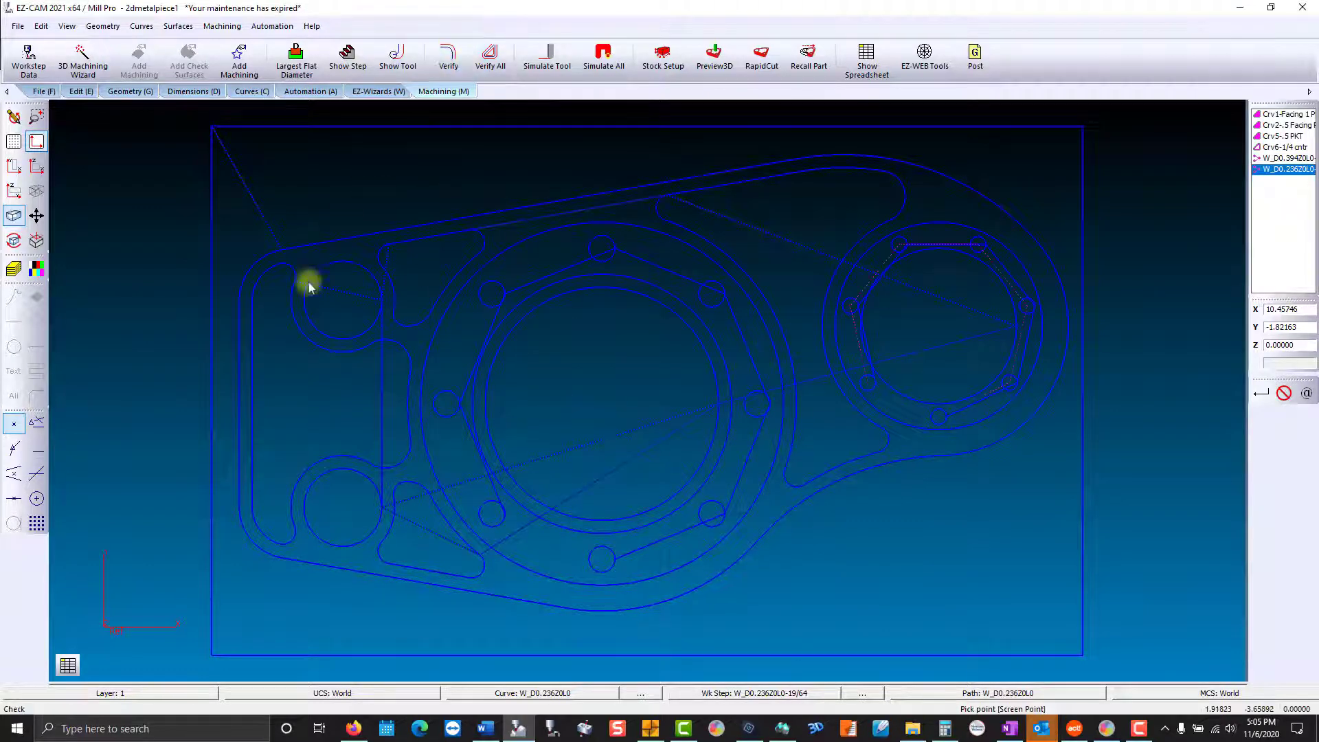
# - In the steps spreadsheet, set tool numbers for steps 2–6 to 2, 2, 3, 4, 5
pyautogui.click(68, 665)
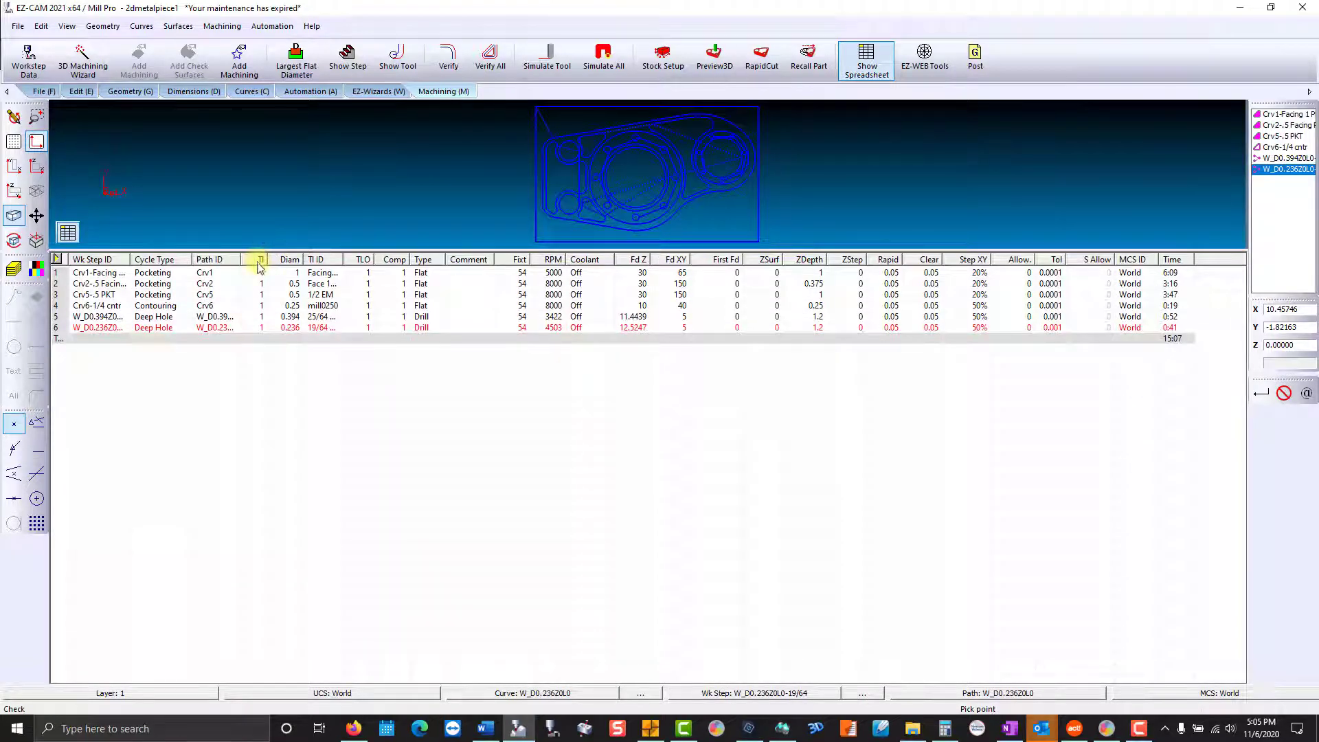
pyautogui.click(261, 284)
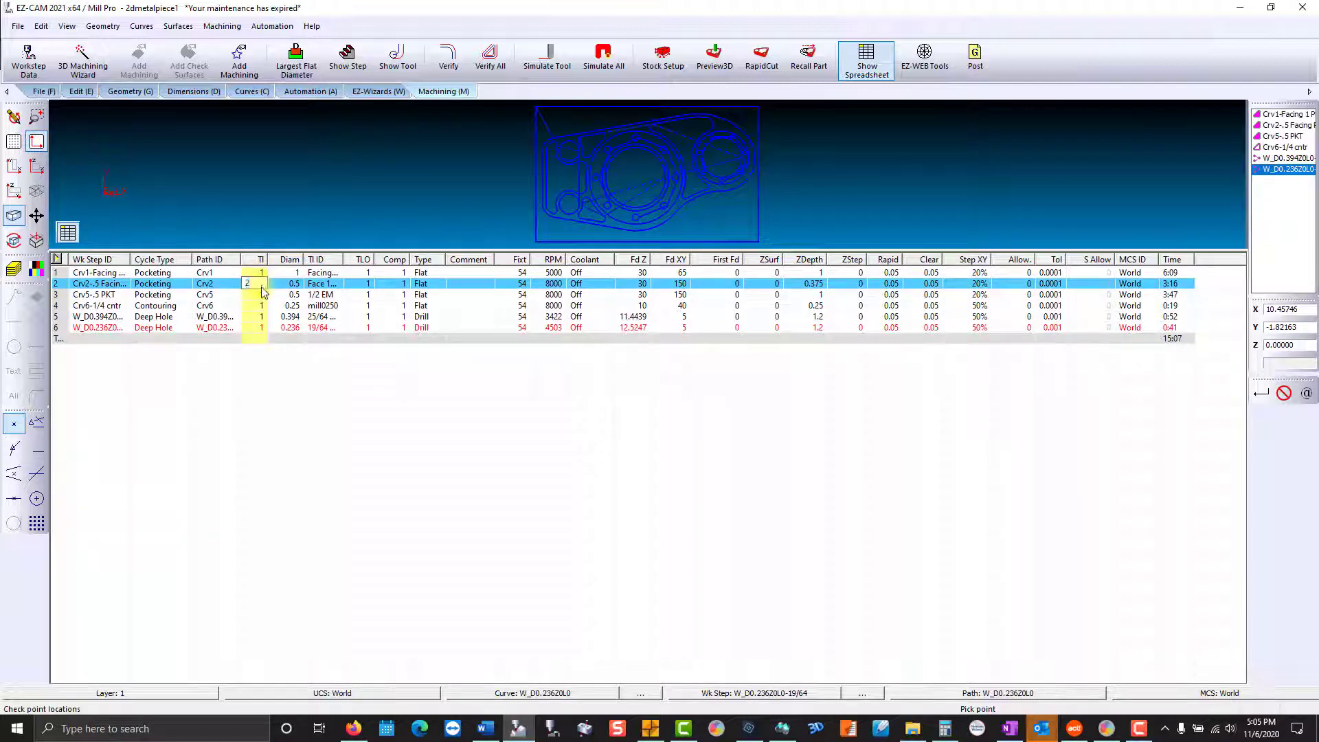
pyautogui.click(262, 295)
pyautogui.write('2')
pyautogui.click(260, 307)
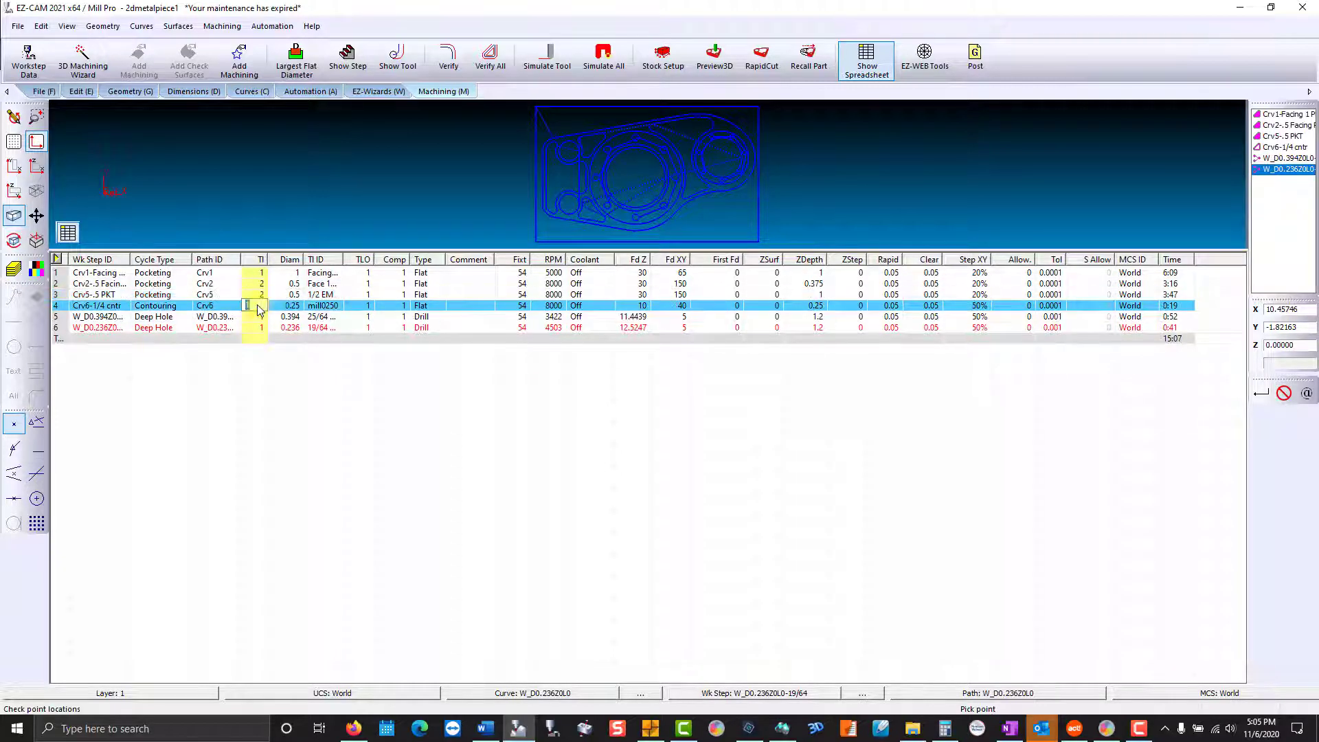
pyautogui.write('3')
pyautogui.click(261, 317)
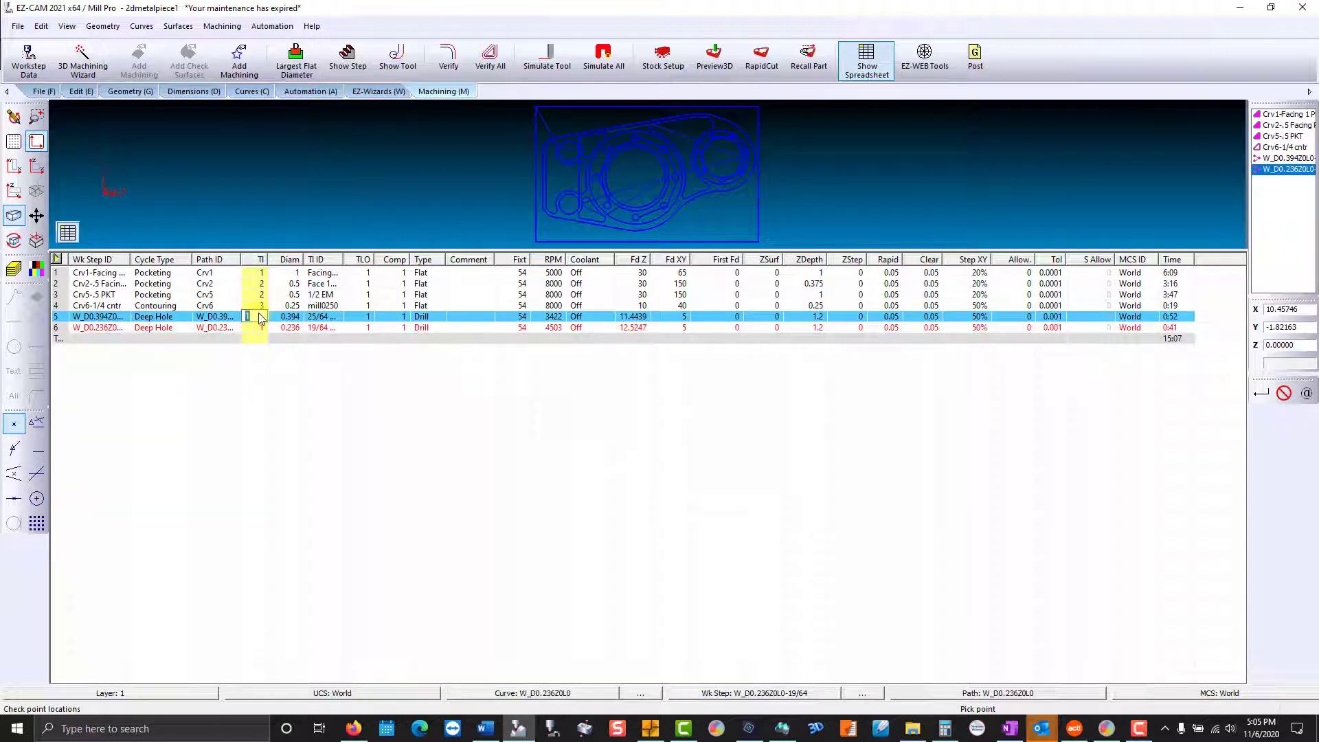
pyautogui.write('4')
pyautogui.click(261, 328)
pyautogui.write('5')
pyautogui.click(261, 306)
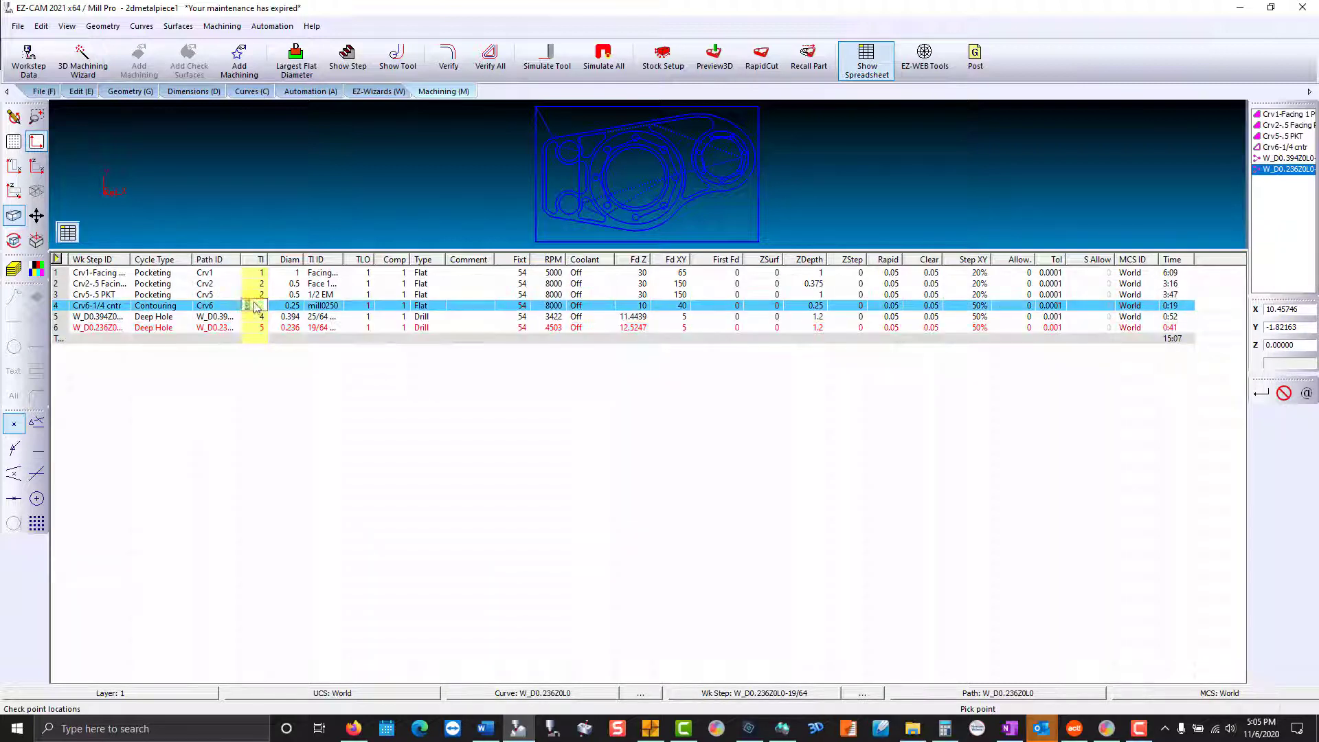
pyautogui.click(76, 236)
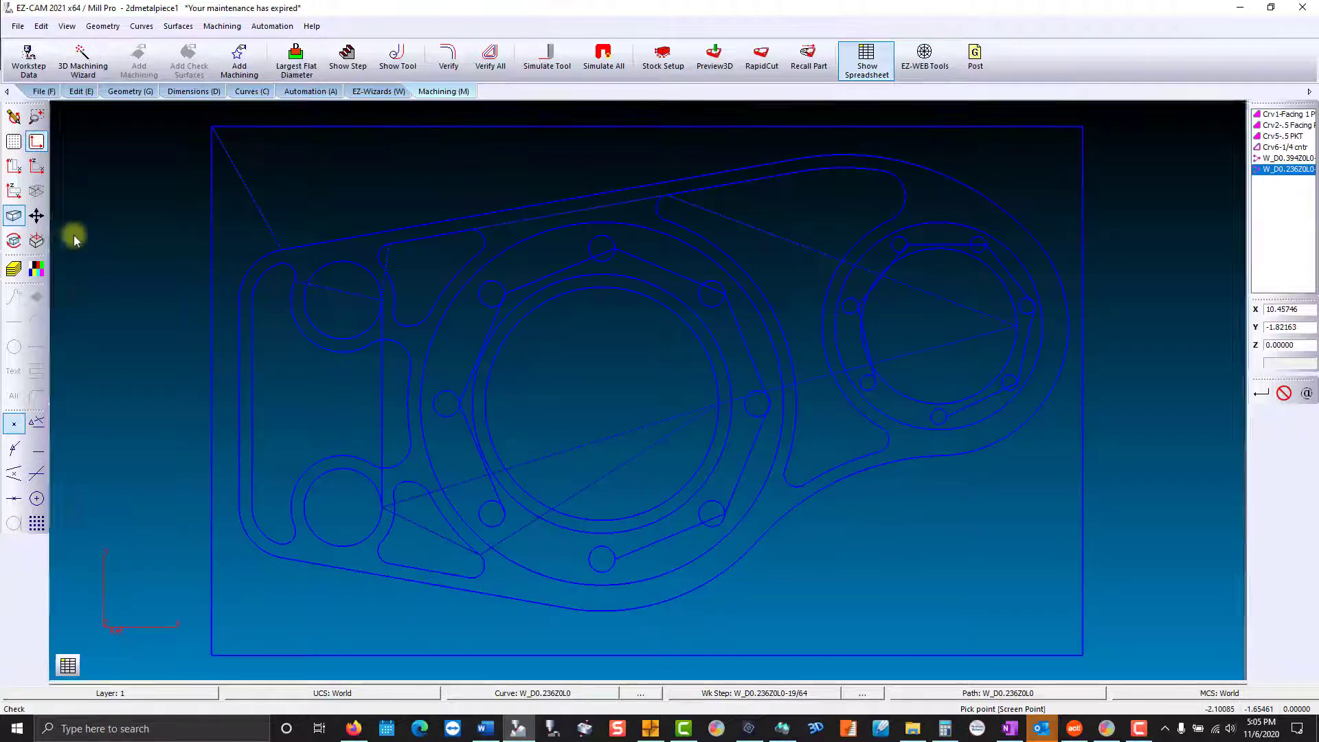
# - Verify all toolpaths in isometric view (15.12 min) and inspect the rotated 3D solid preview
pyautogui.click(36, 191)
pyautogui.click(490, 60)
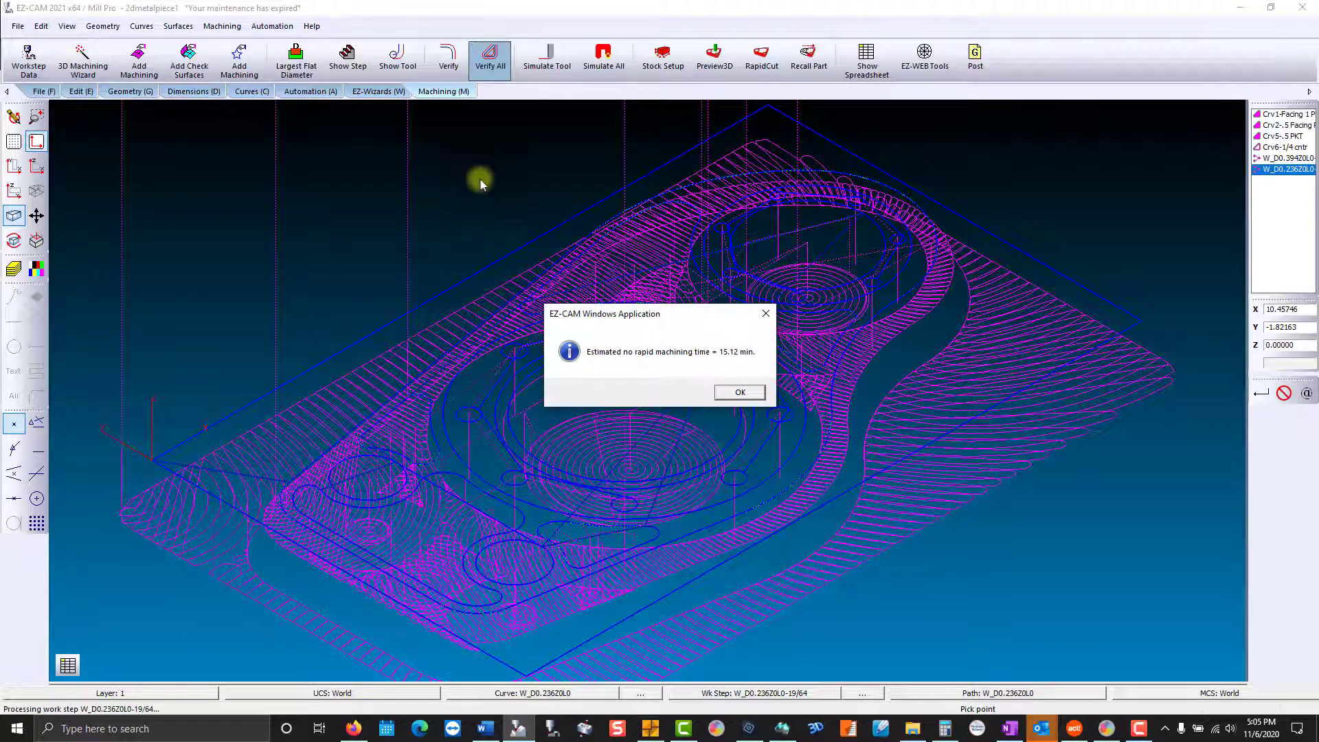
pyautogui.click(732, 396)
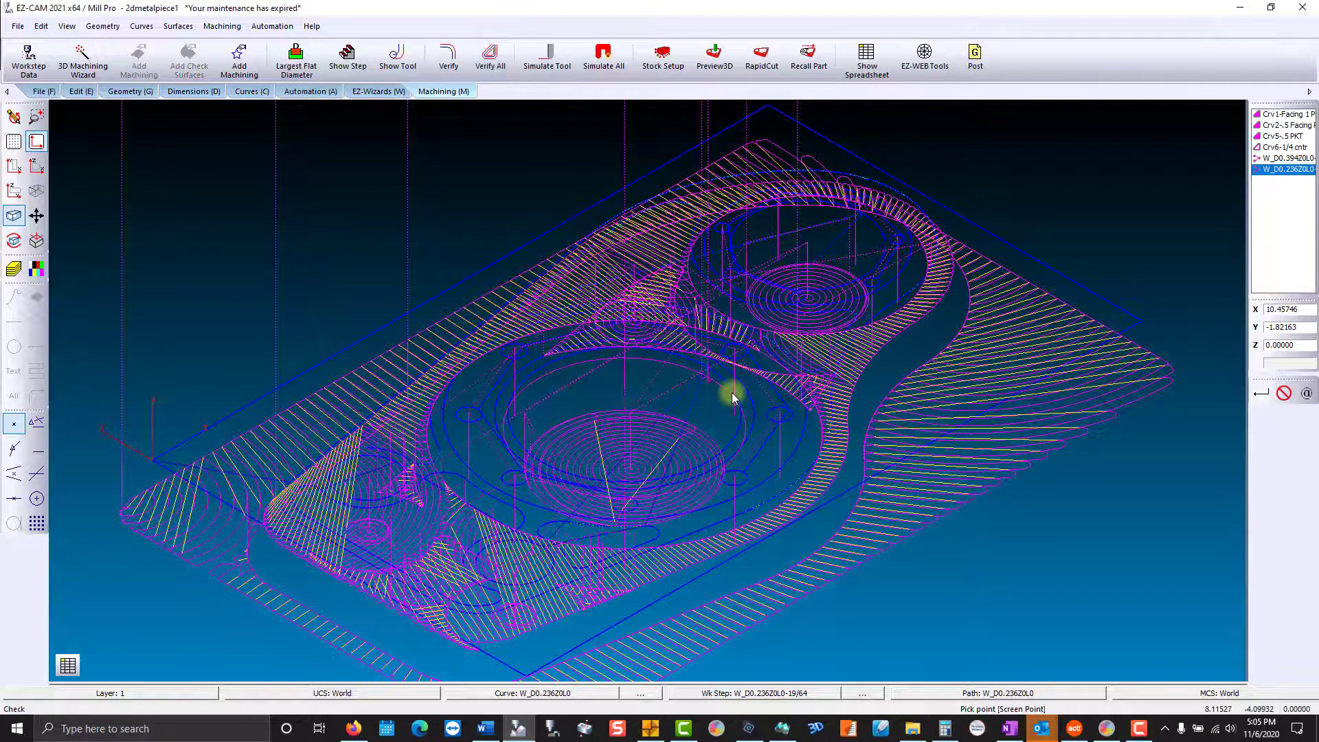
pyautogui.click(716, 59)
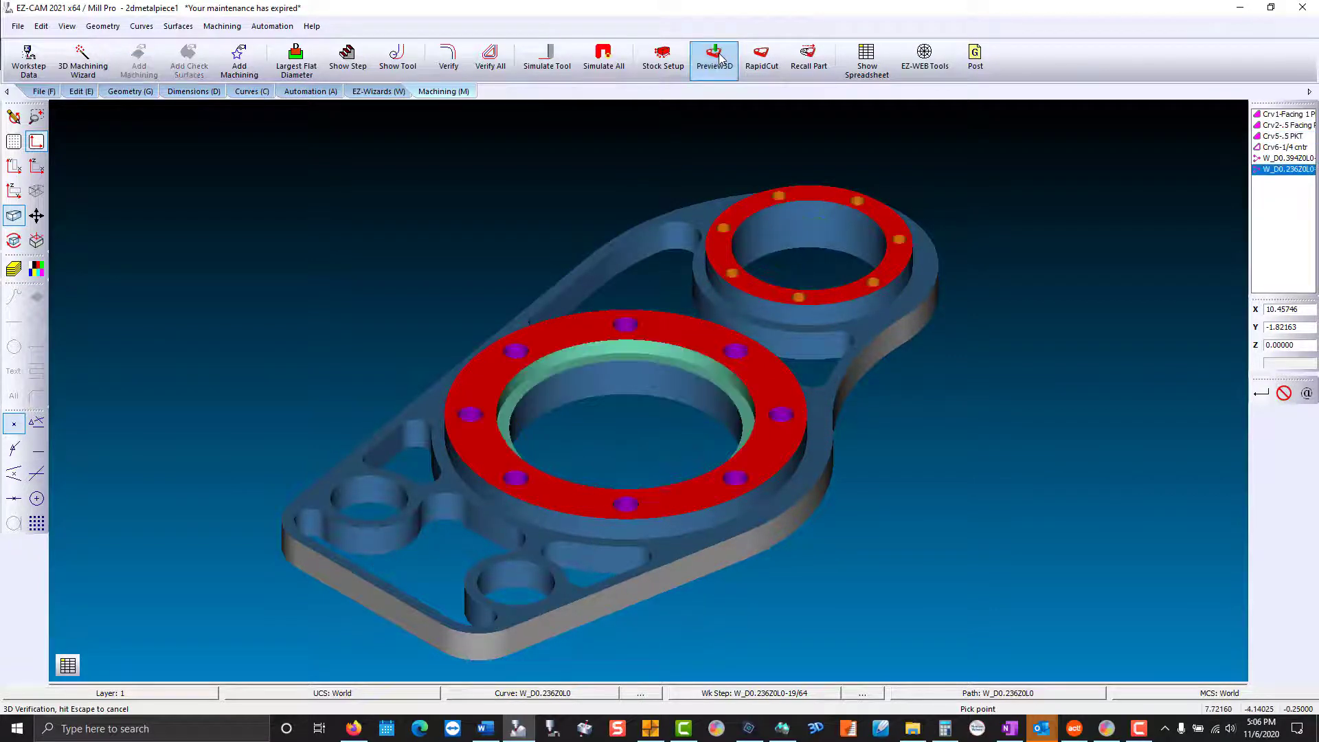
pyautogui.moveTo(741, 332); pyautogui.dragTo(771, 342, button='middle')
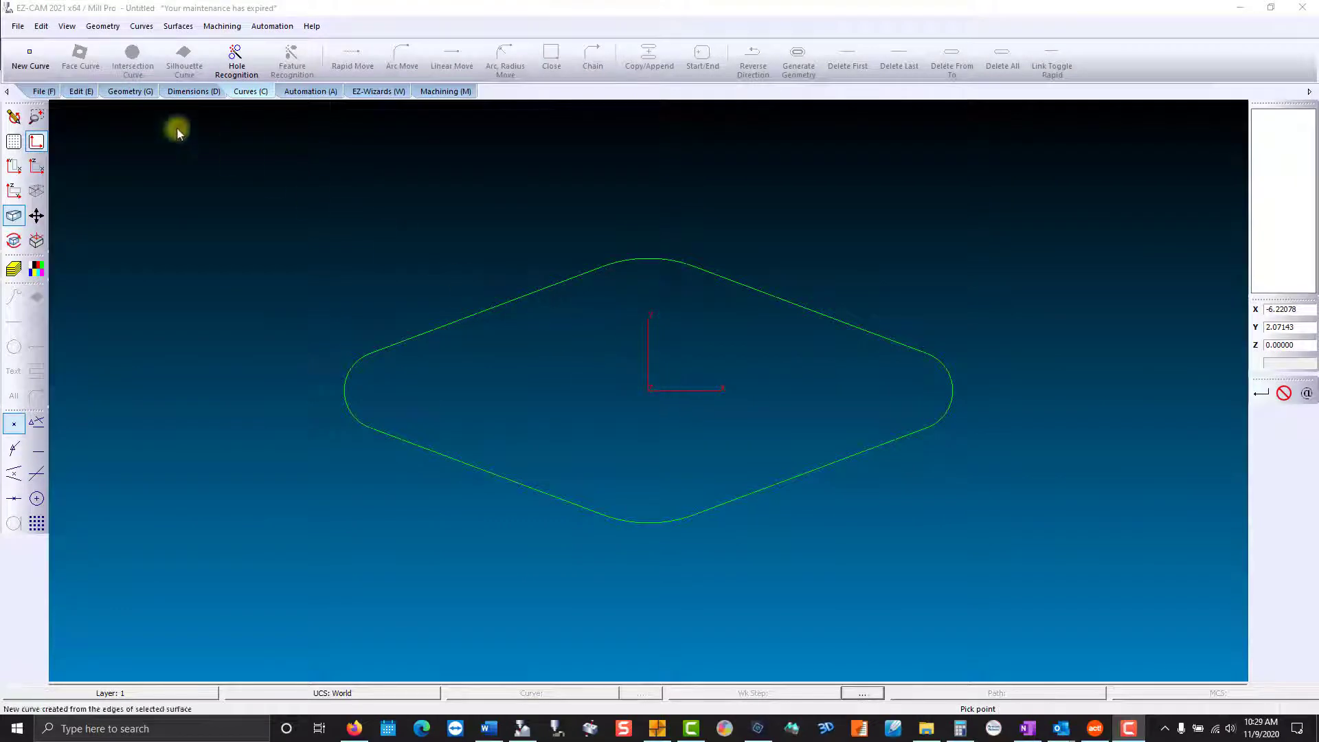
# - Create curve Crv1 by chaining the diamond outline
pyautogui.click(36, 61)
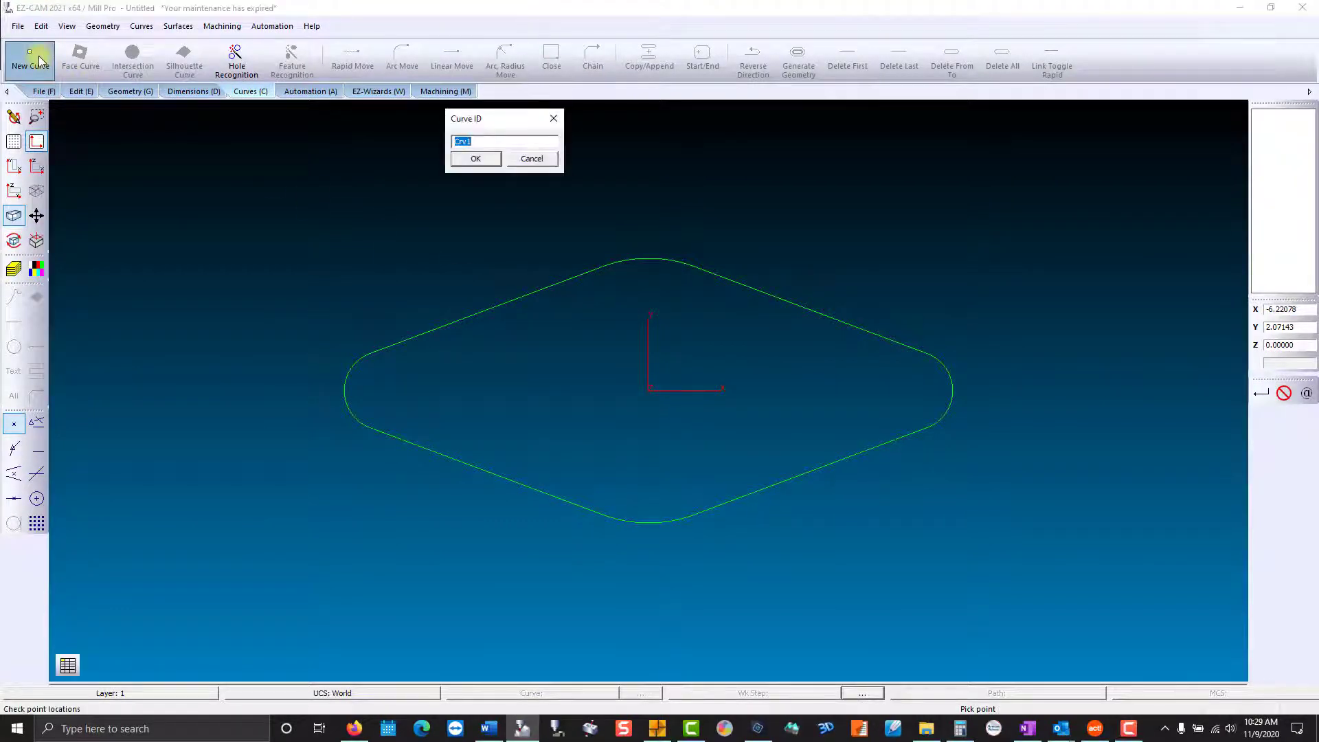
pyautogui.press('Return')
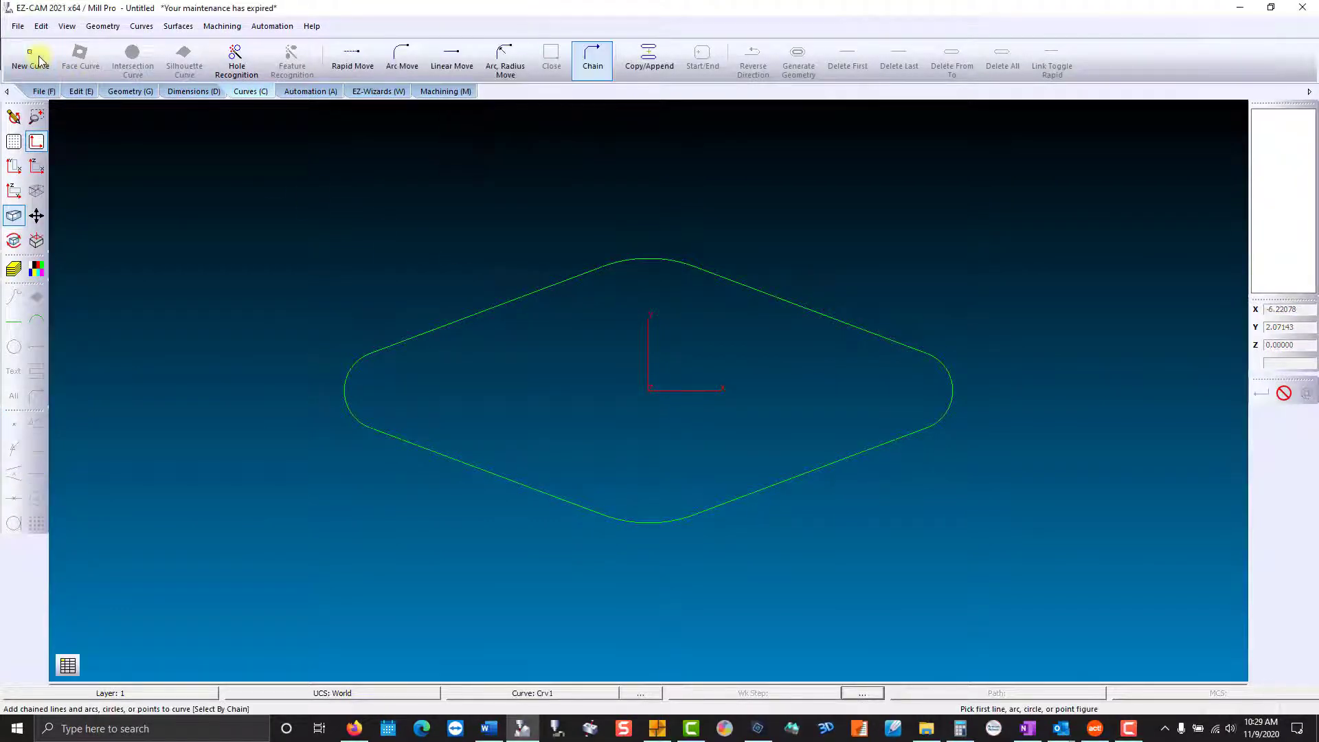
pyautogui.click(451, 322)
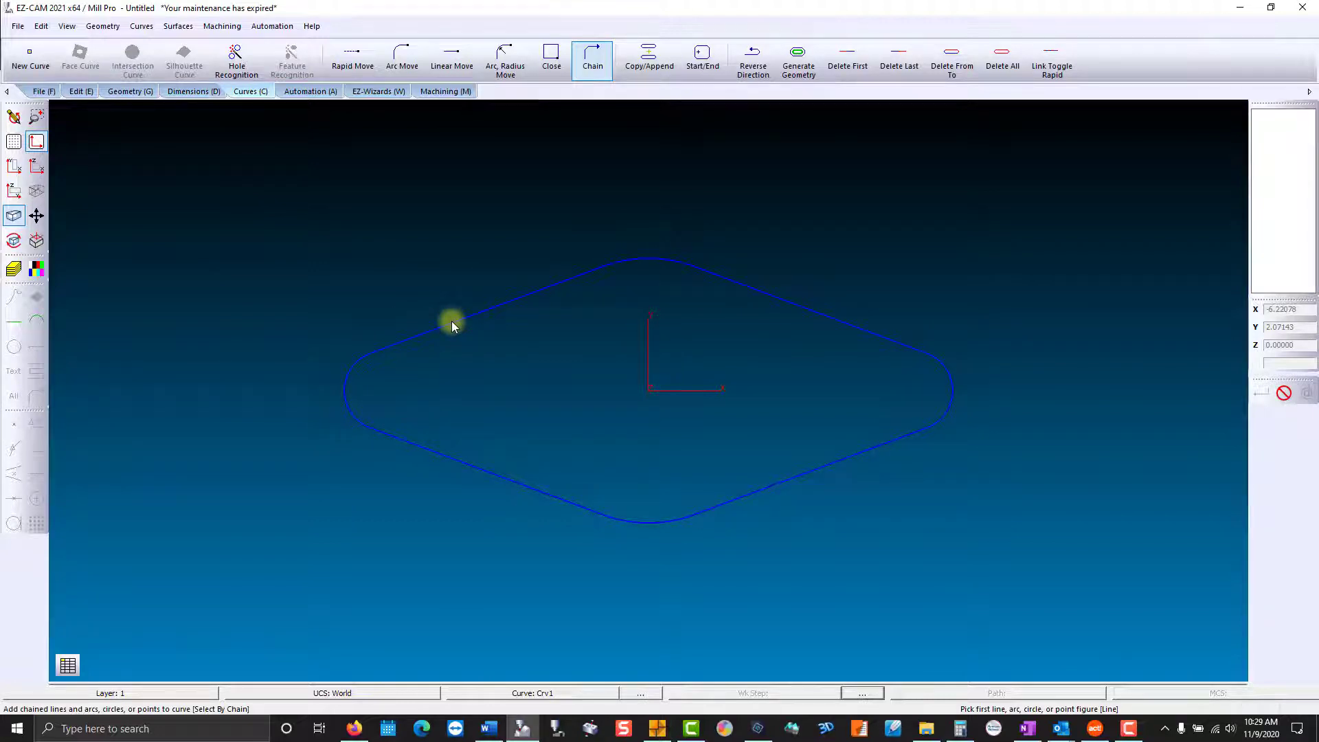
pyautogui.rightClick(451, 320)
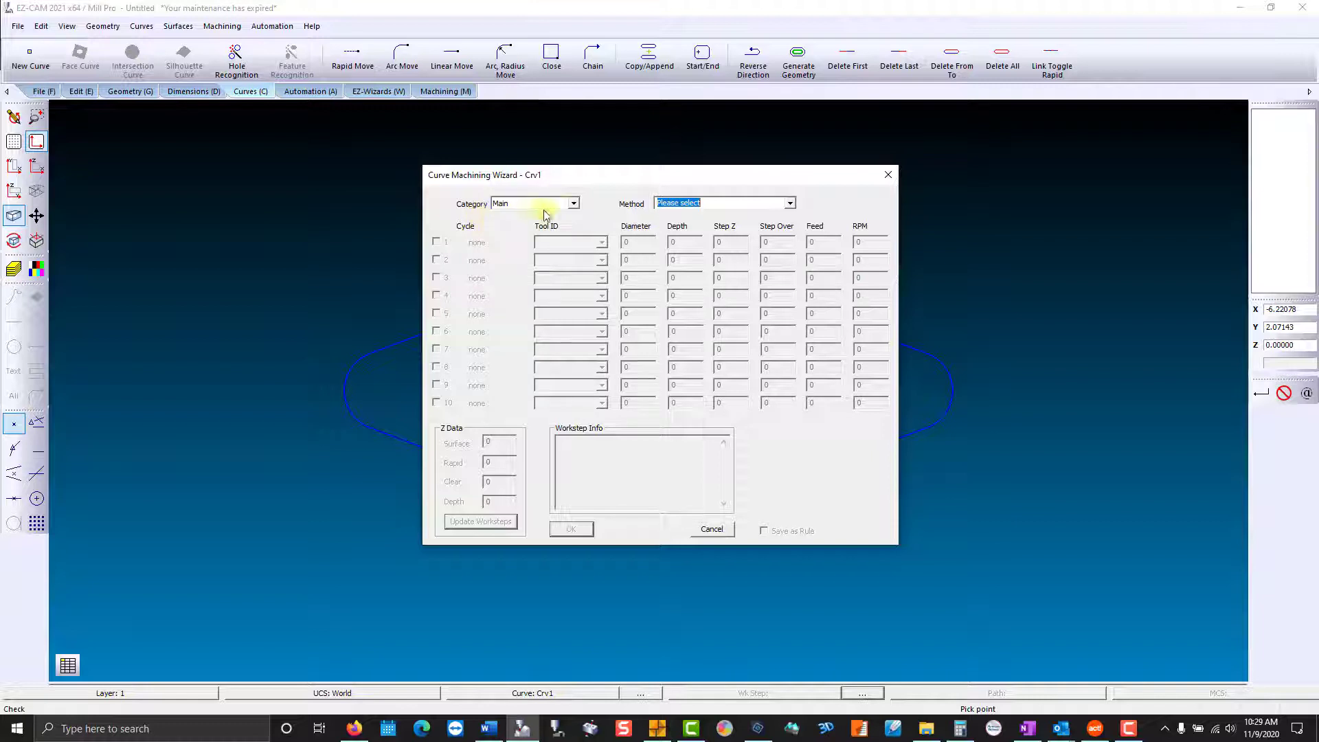
# - Add a Crv1 contour work step using the (TB)Milling-Contour D 1-End Mill template
pyautogui.click(574, 203)
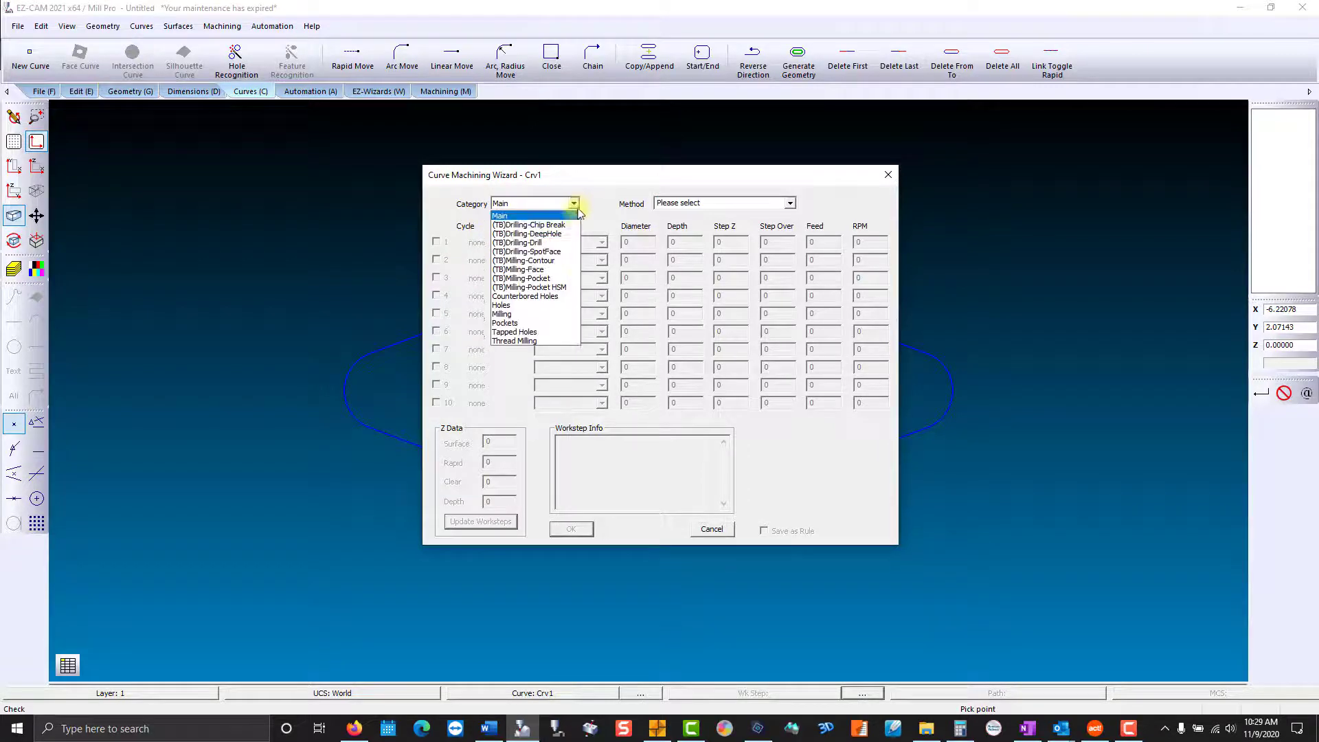
pyautogui.click(567, 261)
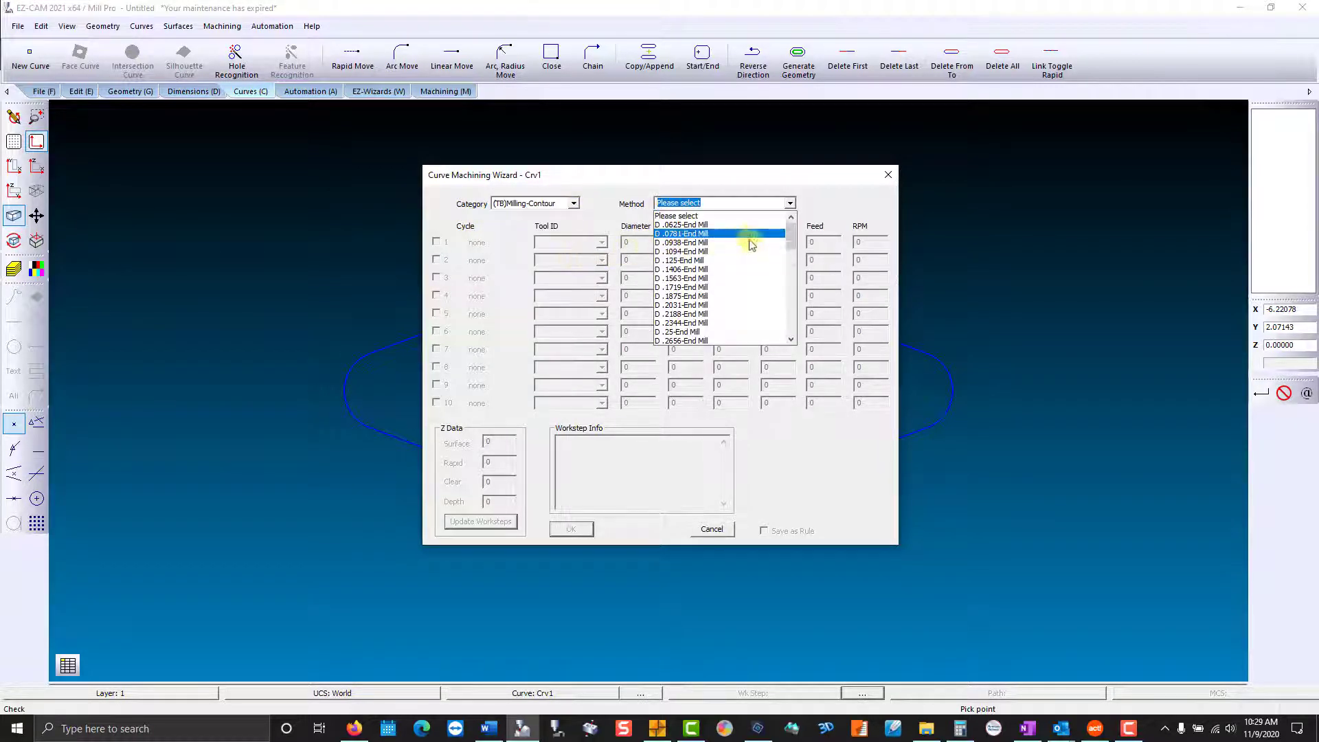
pyautogui.moveTo(792, 241); pyautogui.dragTo(790, 333)
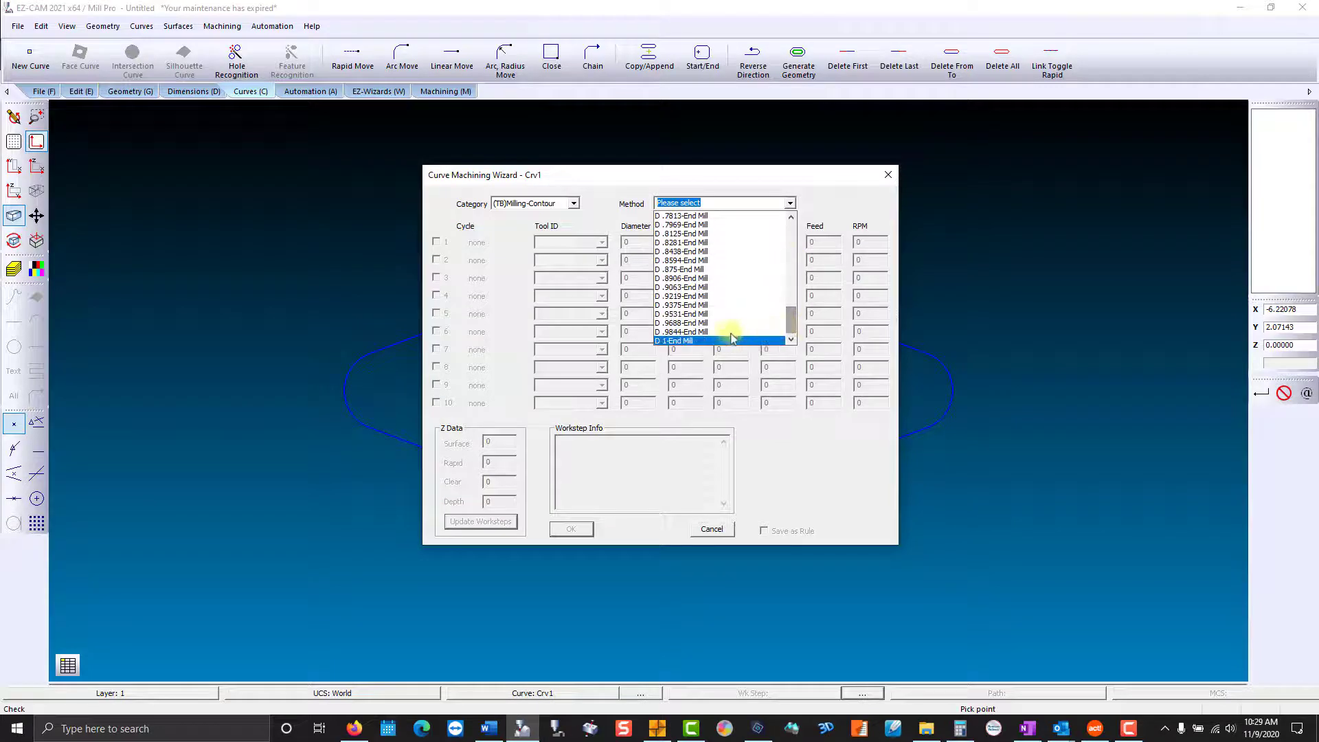
pyautogui.click(697, 341)
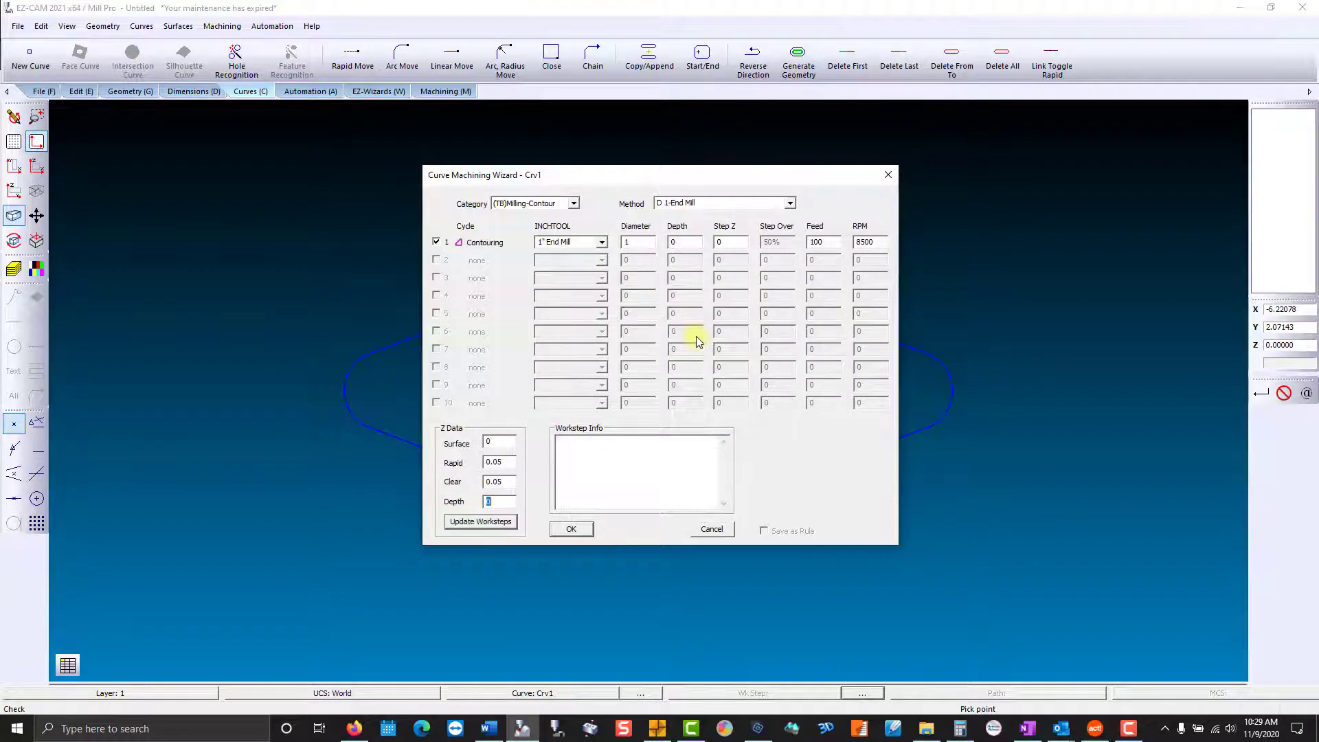
pyautogui.click(571, 528)
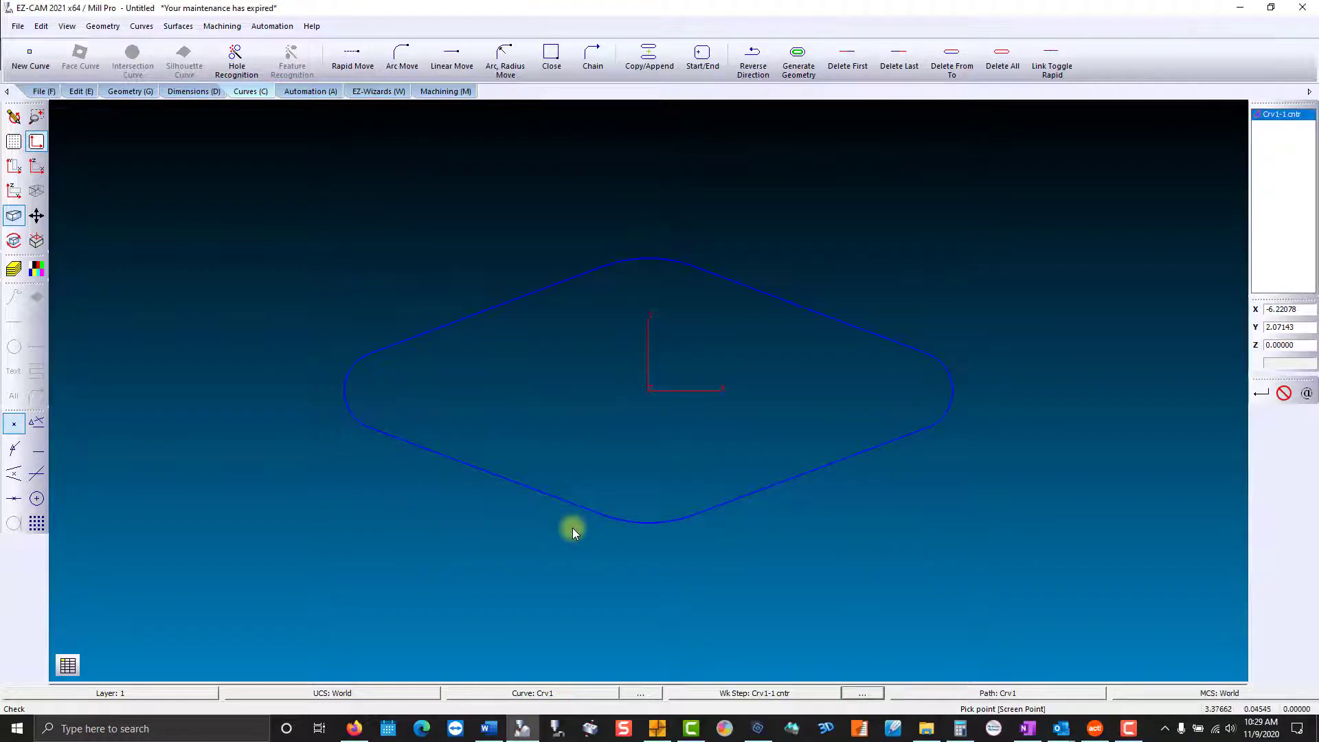
pyautogui.doubleClick(1272, 115)
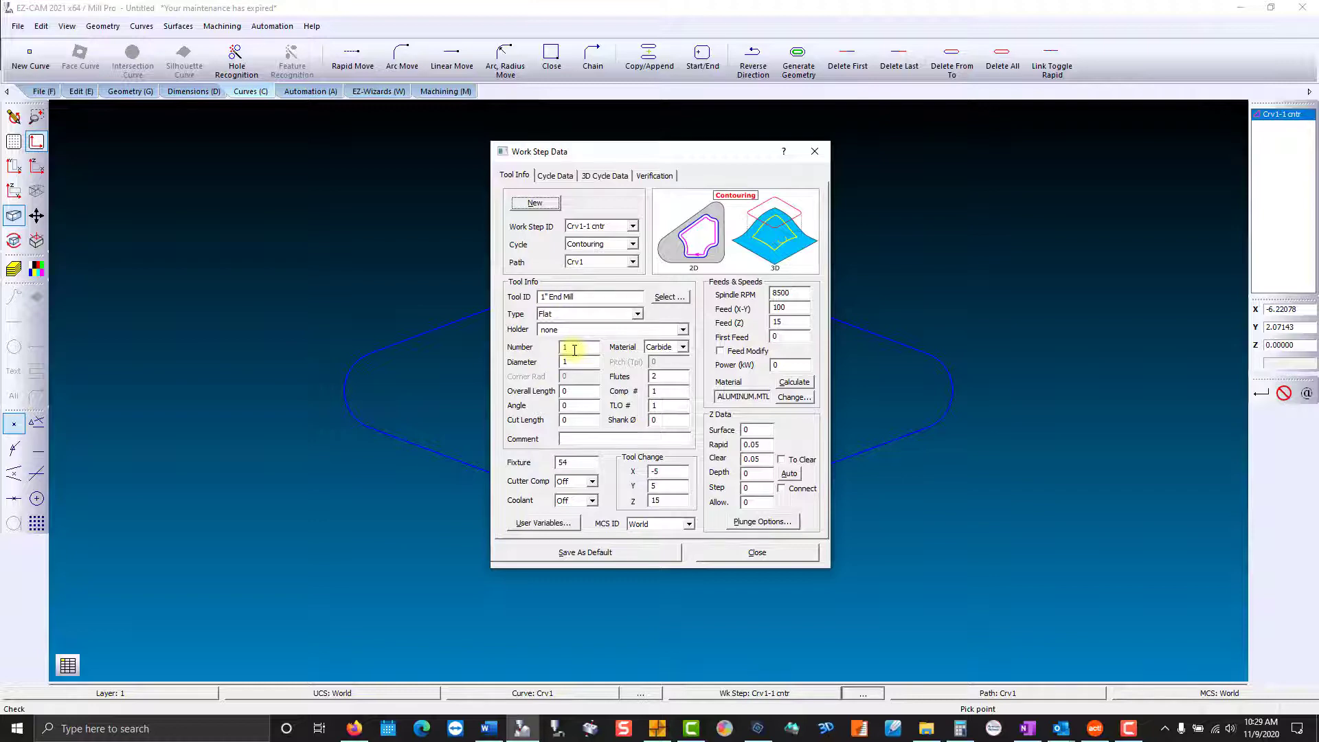
pyautogui.click(710, 555)
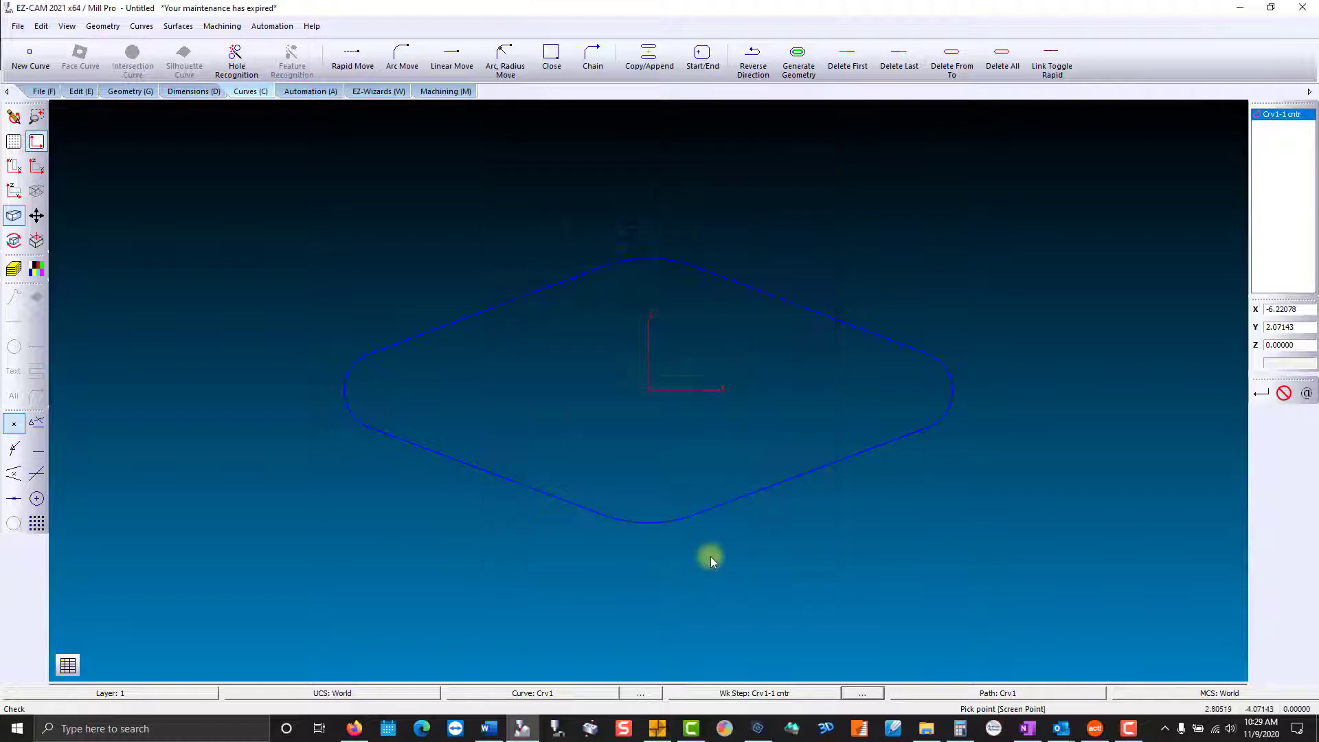
# - Browse in File Explorer to C:\EZCAMW\EZCAM28\WorkstepComboInch
pyautogui.click(929, 729)
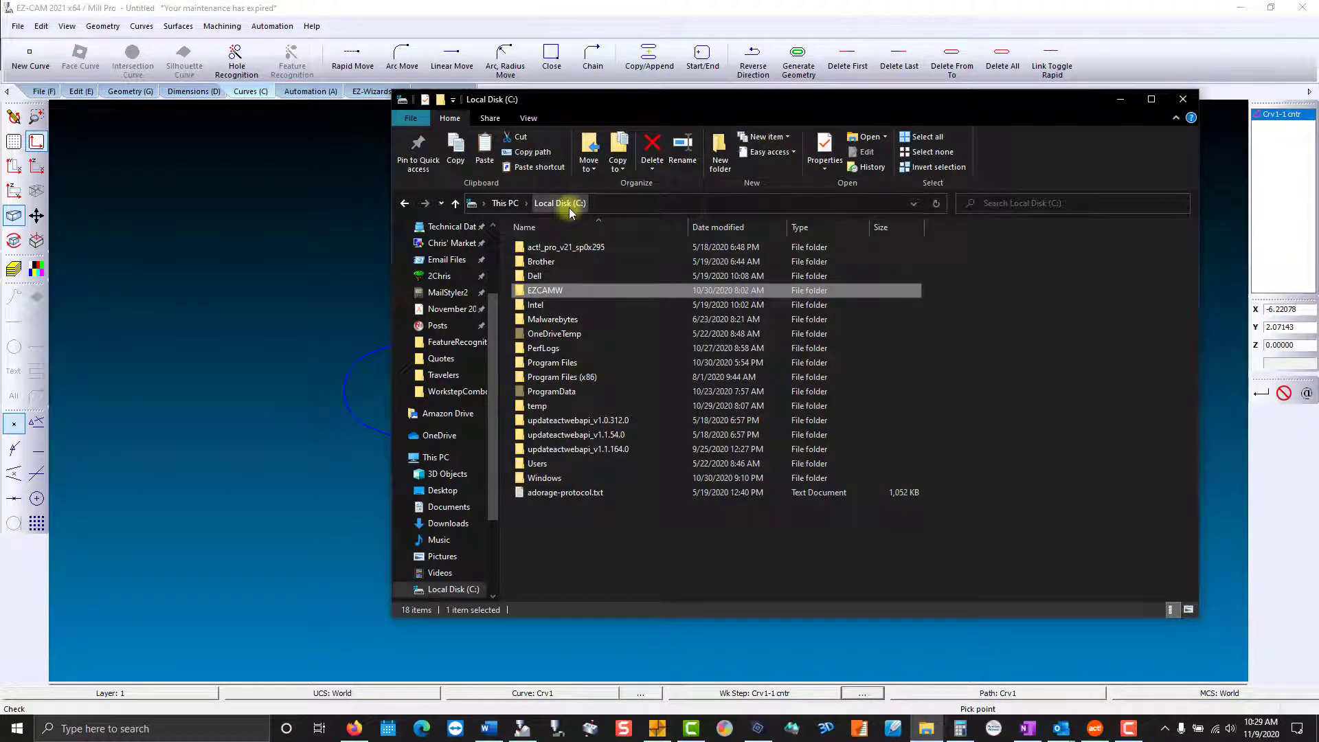
pyautogui.doubleClick(524, 292)
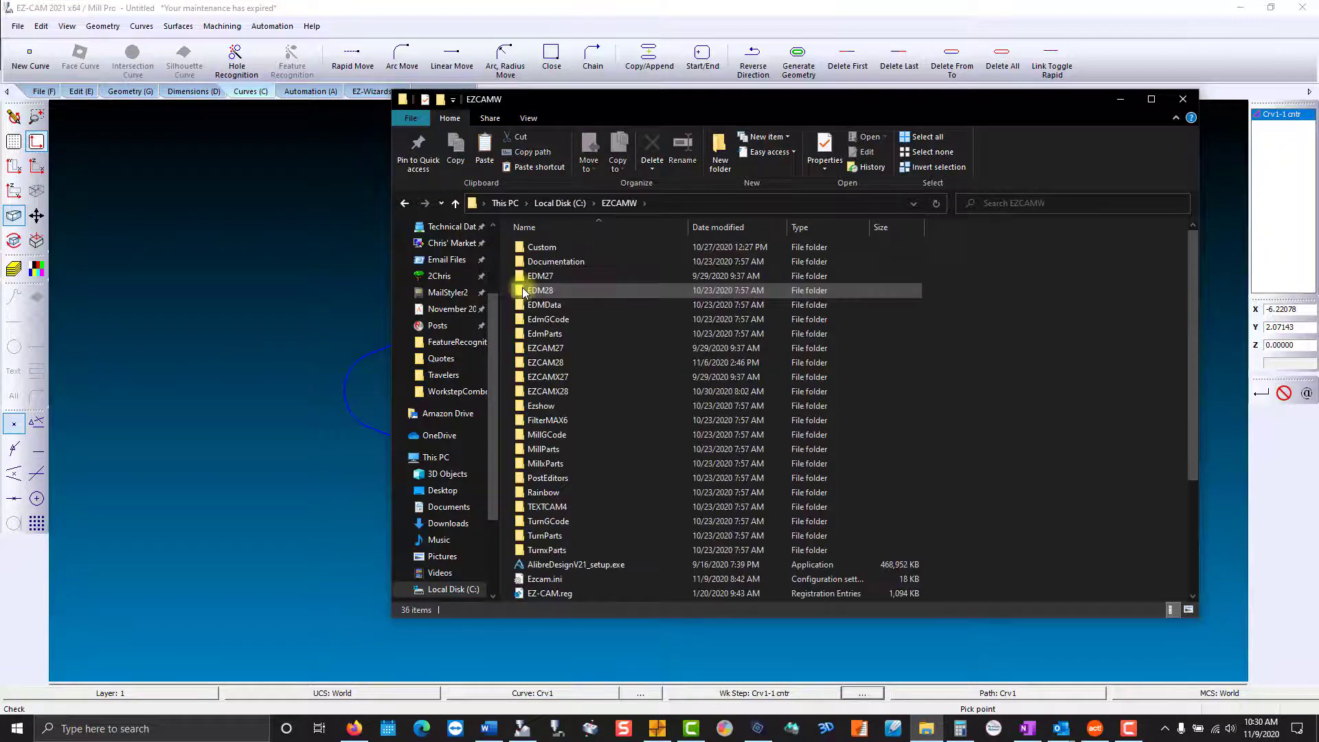
pyautogui.doubleClick(522, 362)
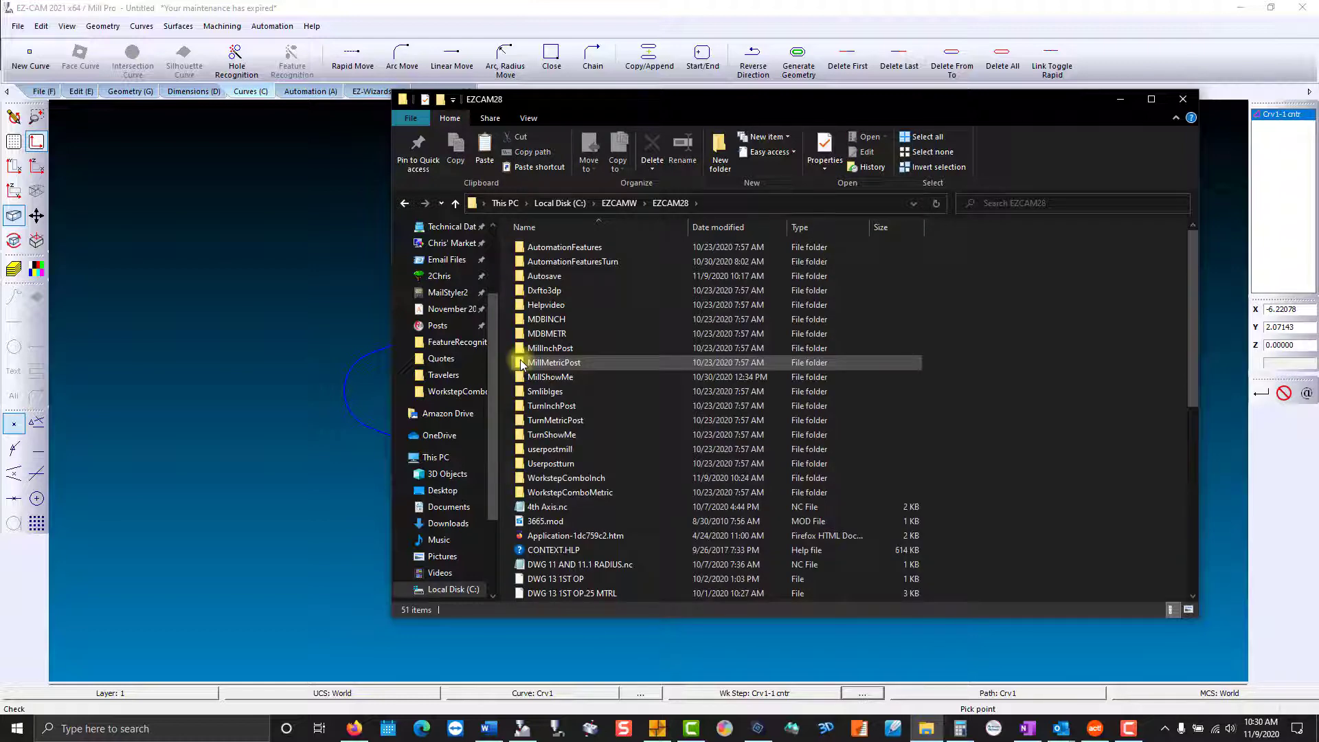
pyautogui.doubleClick(563, 478)
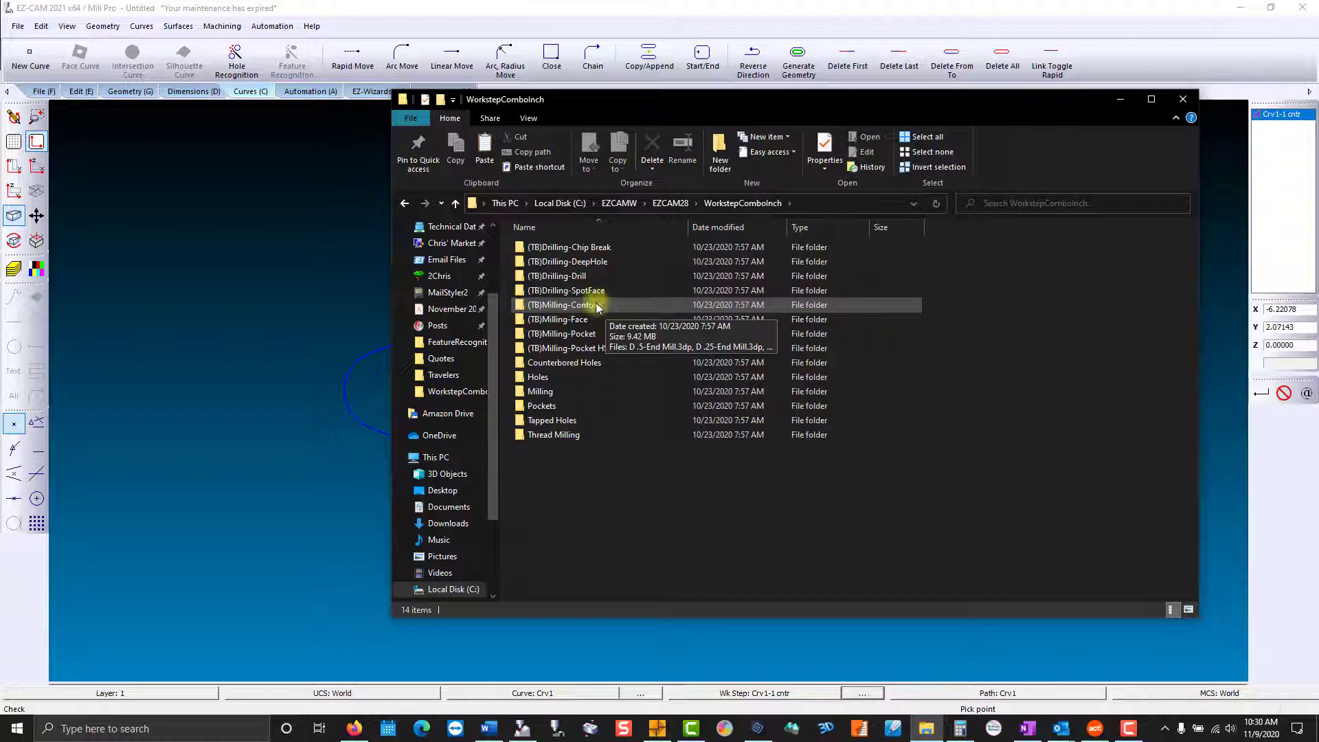
# - Paste a copy of the (TB)Milling-Contour folder and rename it 'Haas-Contour'
pyautogui.rightClick(524, 306)
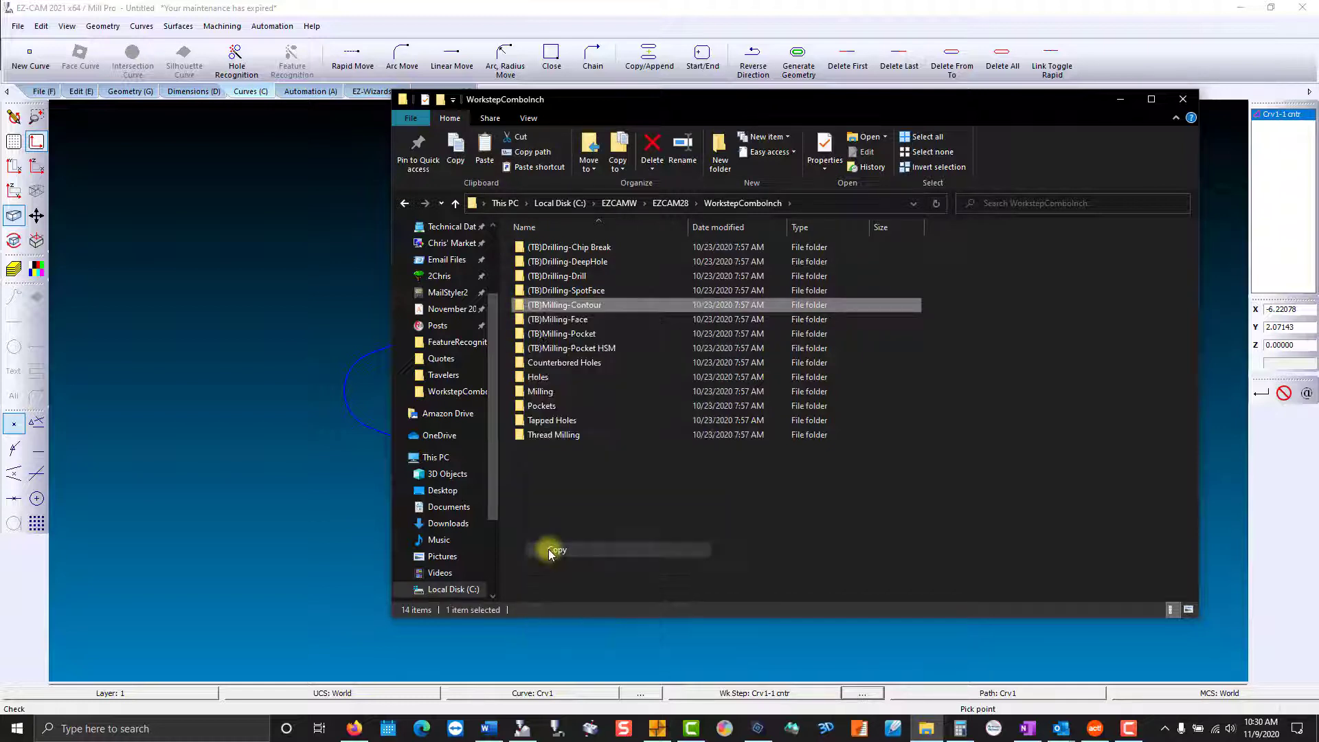
pyautogui.rightClick(570, 496)
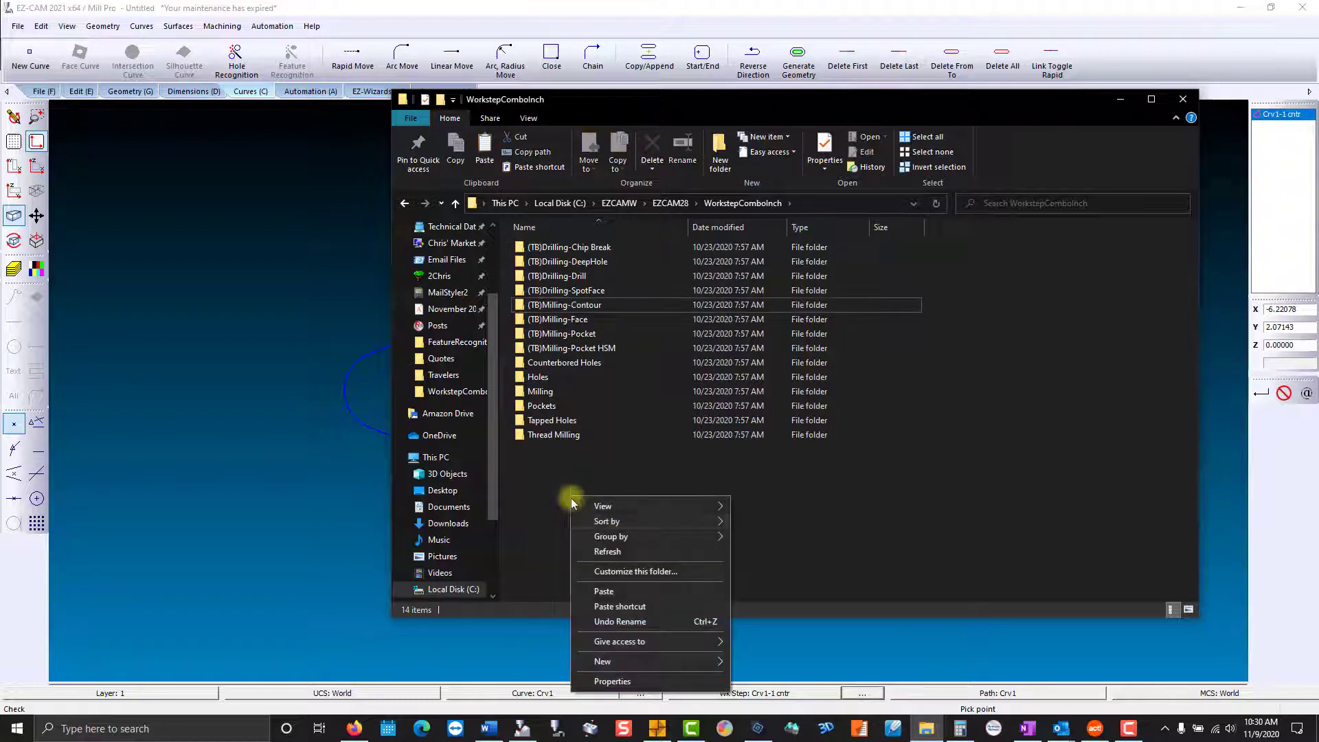
pyautogui.click(589, 590)
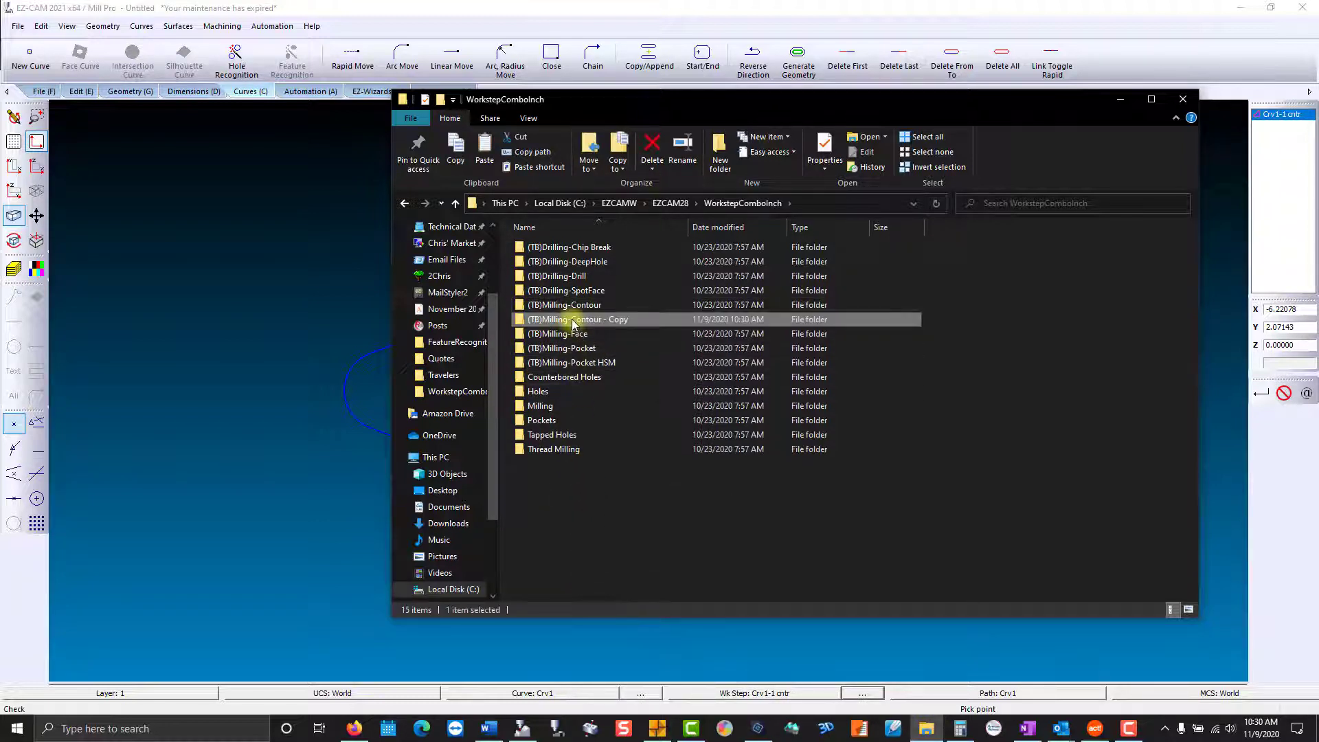
pyautogui.click(573, 324)
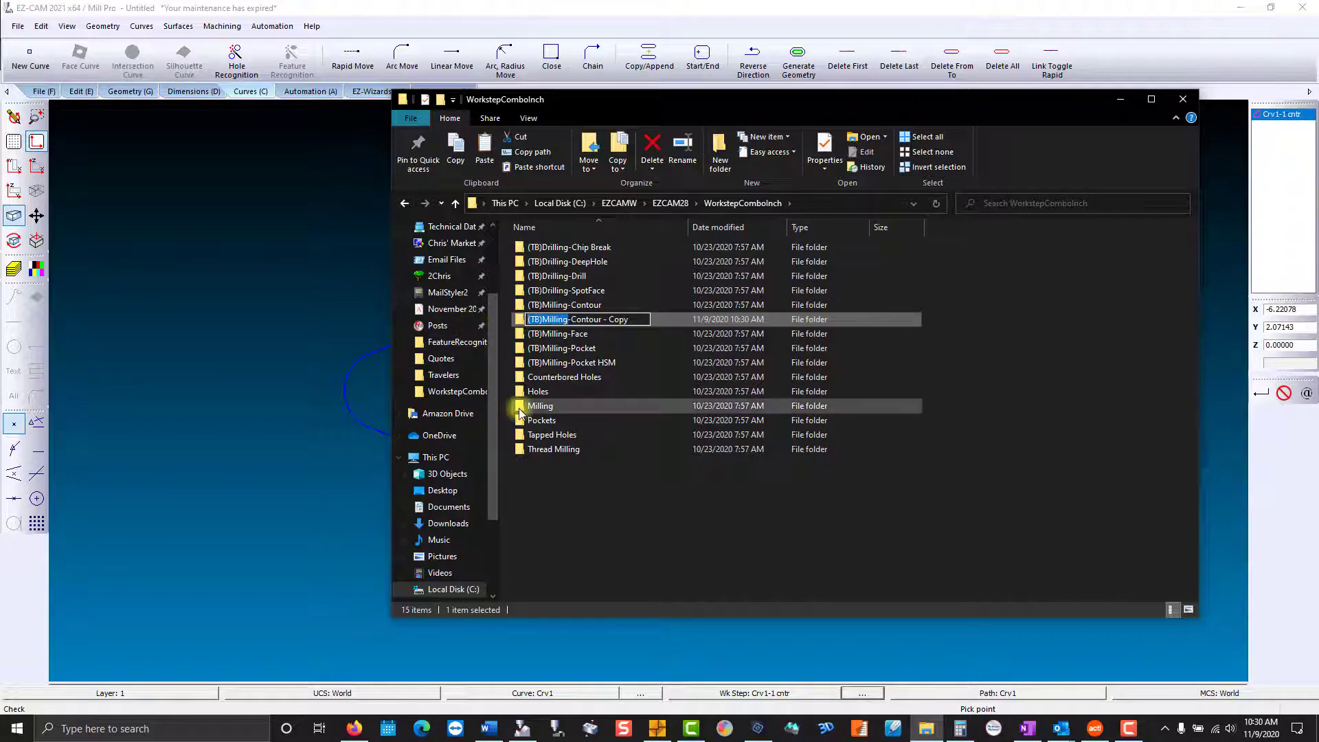
pyautogui.write('Haas')
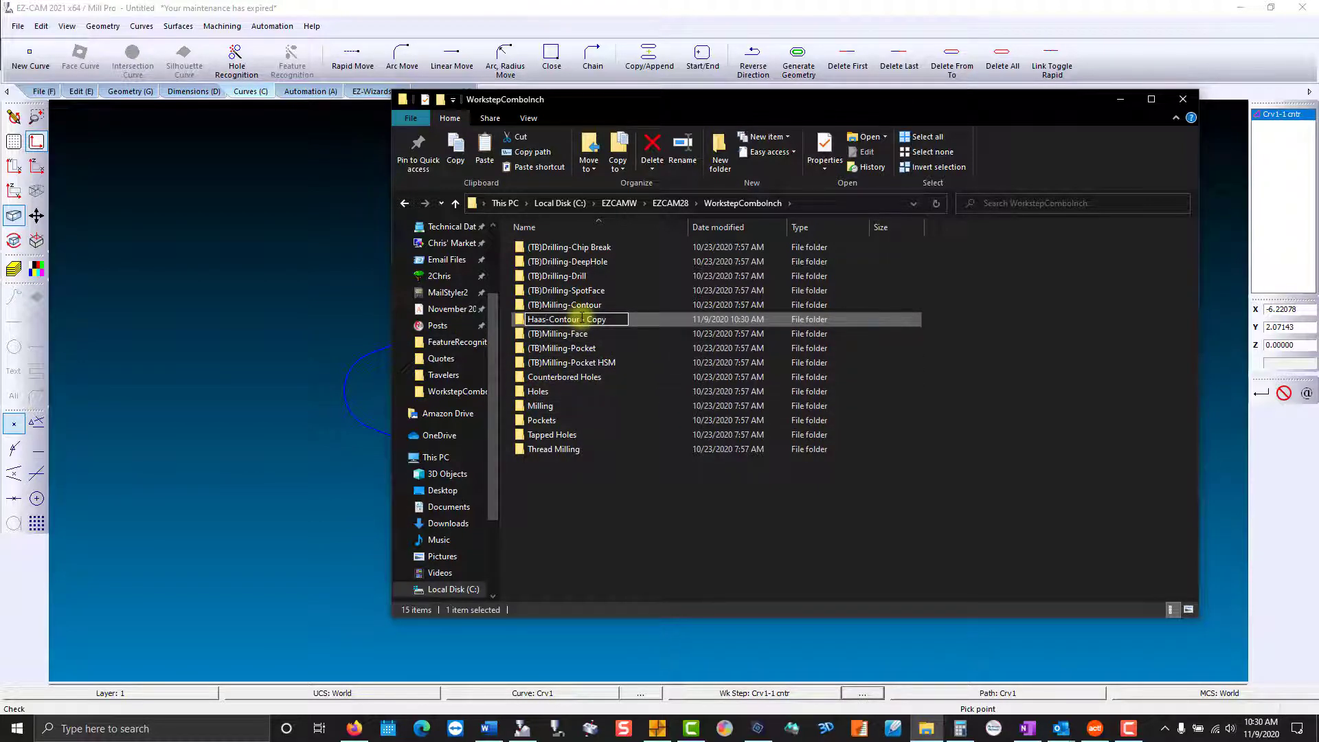
pyautogui.moveTo(582, 317); pyautogui.dragTo(653, 318)
pyautogui.press('BackSpace')
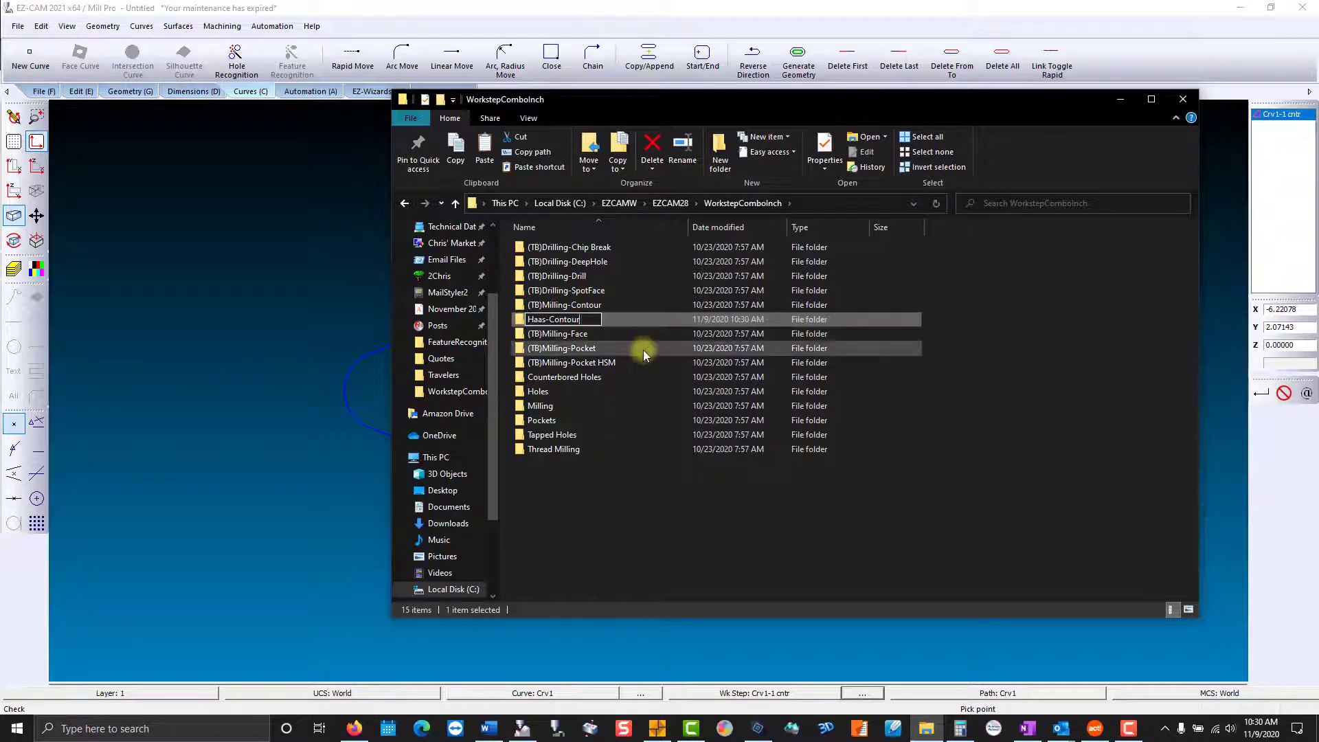
pyautogui.click(596, 543)
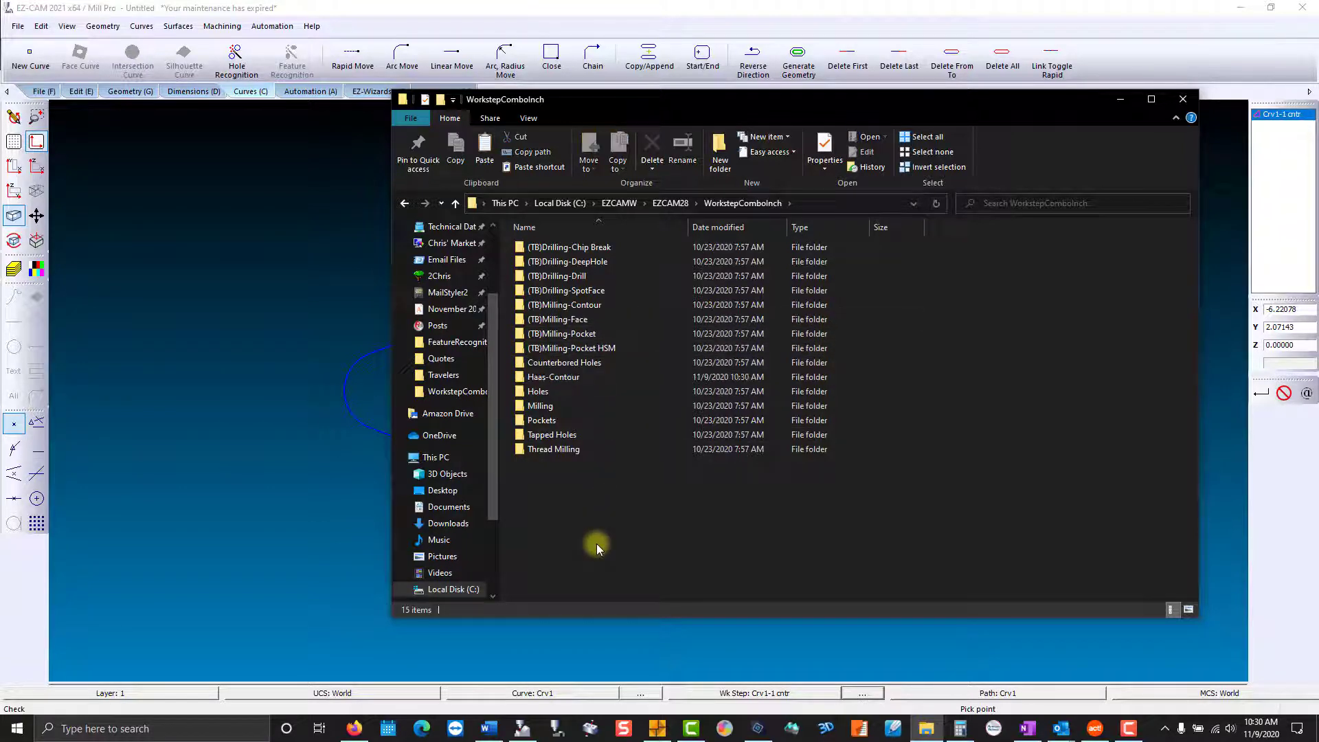
# - Open D 1-End Mill.3dp from the Haas-Contour folder with the EZ-CAM CAD/CAM Application
pyautogui.doubleClick(524, 377)
pyautogui.scroll(-10, 616, 390)
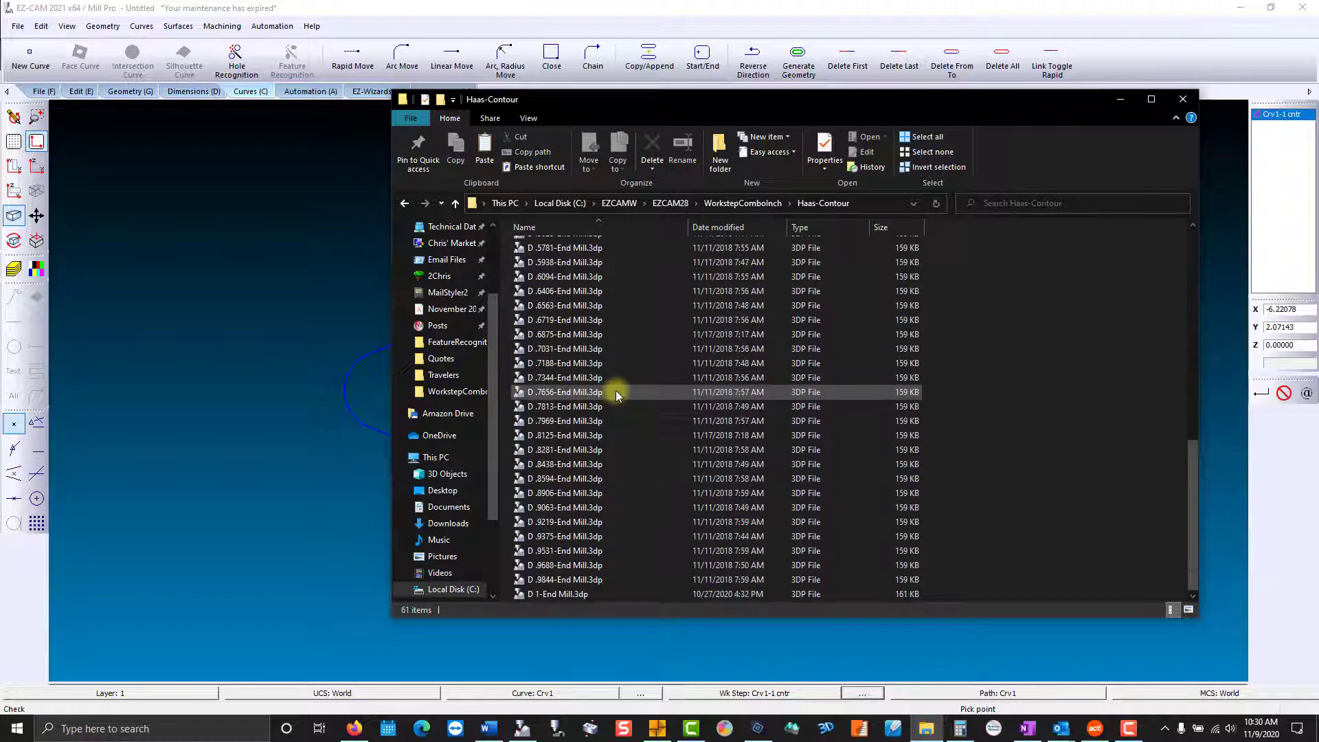
pyautogui.click(518, 595)
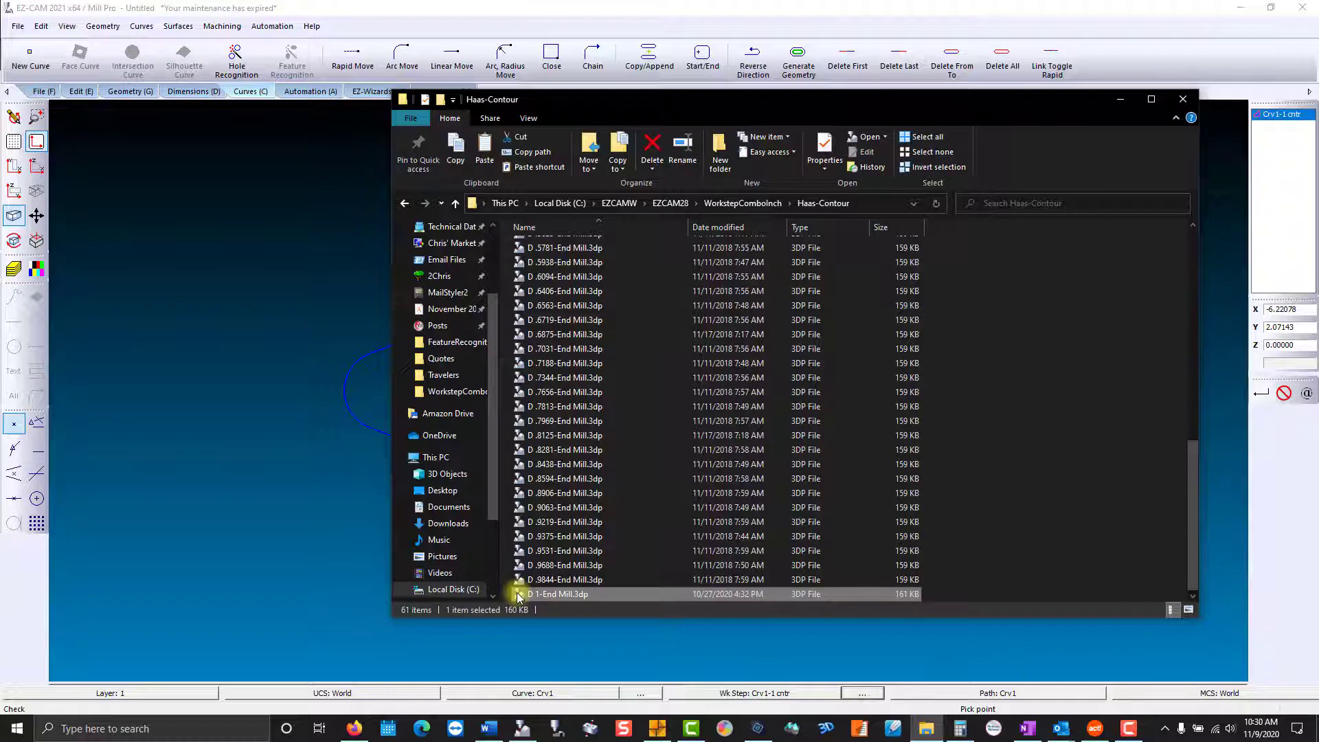
pyautogui.rightClick(518, 595)
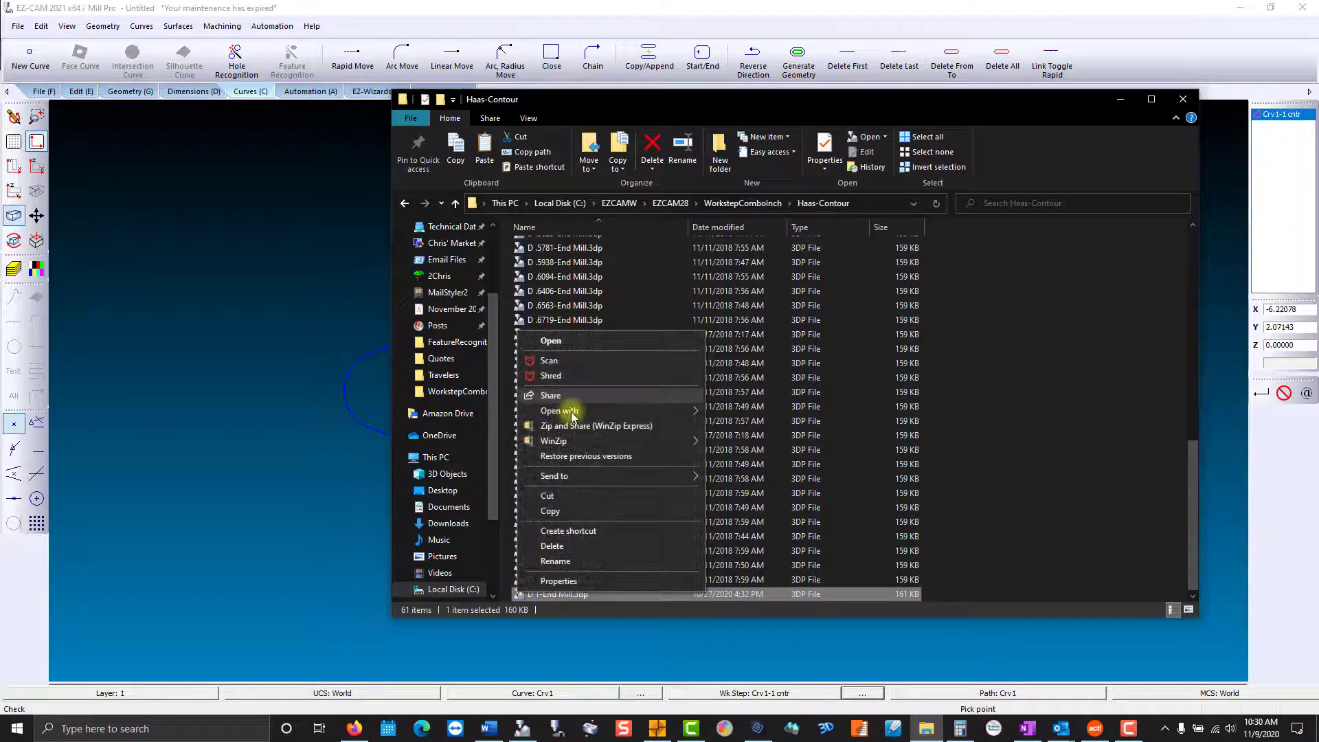
pyautogui.moveTo(572, 416)
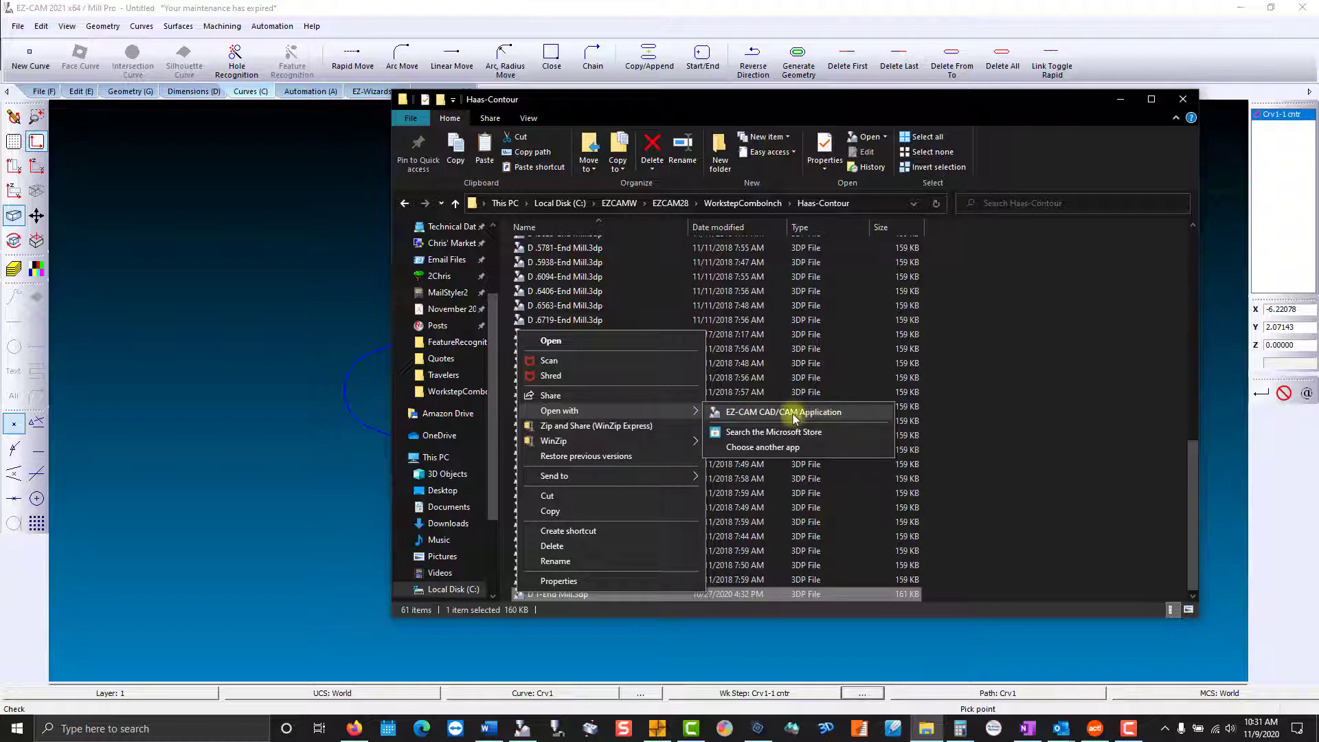
pyautogui.click(719, 415)
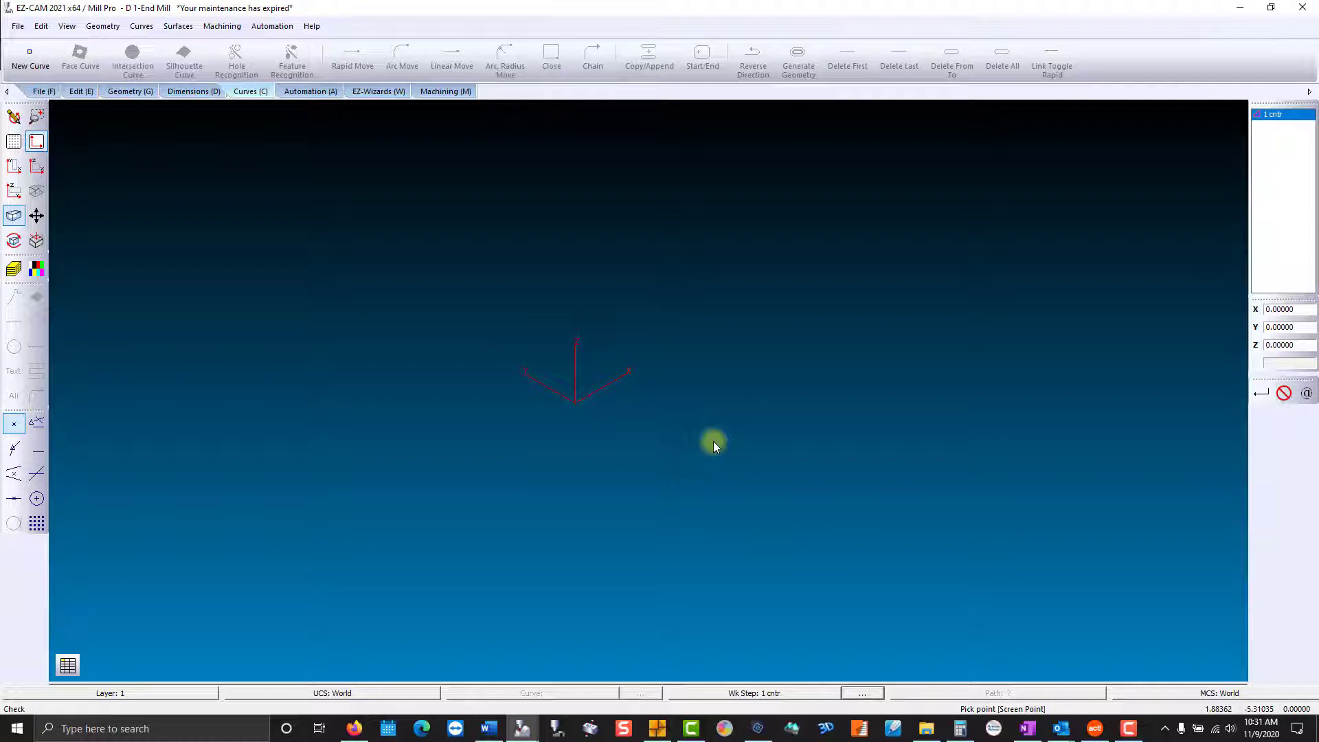
# - Set the 1 cntr work step to 10000 spindle RPM and tool number 3
pyautogui.doubleClick(1271, 115)
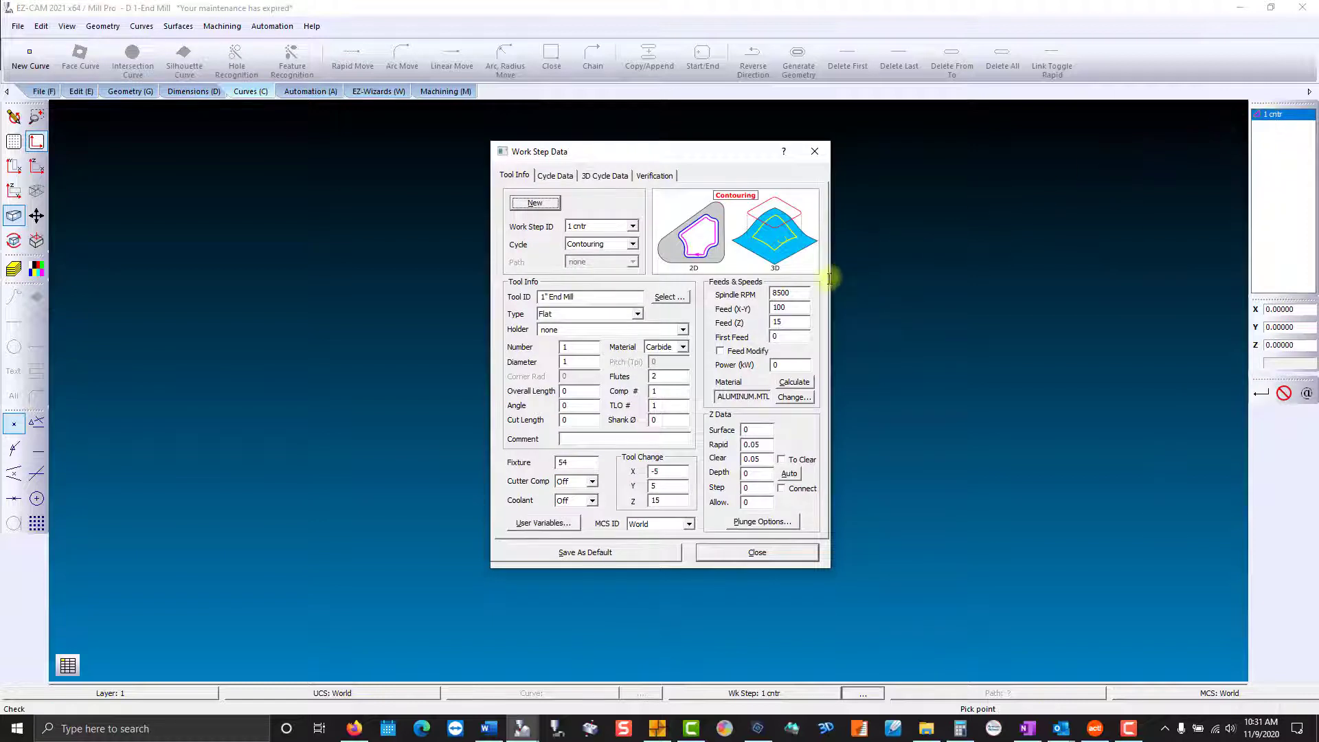
pyautogui.doubleClick(800, 294)
pyautogui.write('10000')
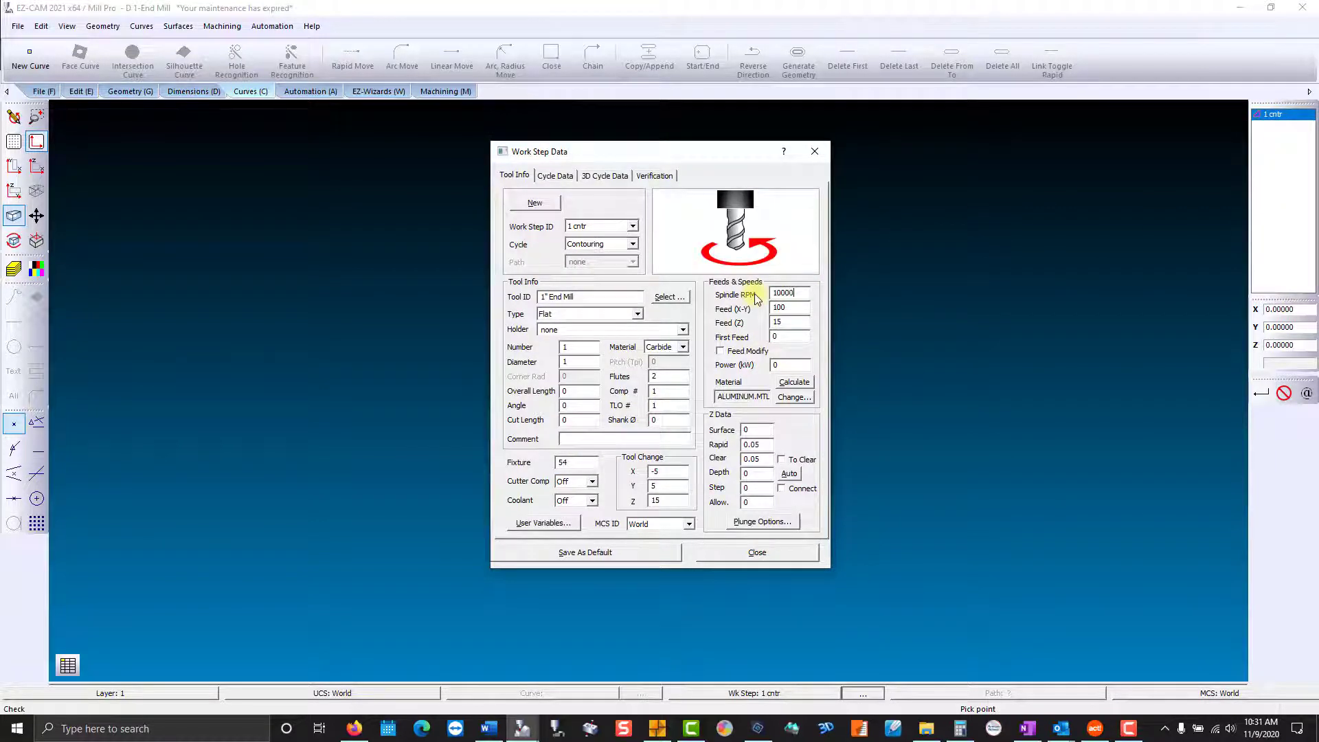
pyautogui.doubleClick(579, 347)
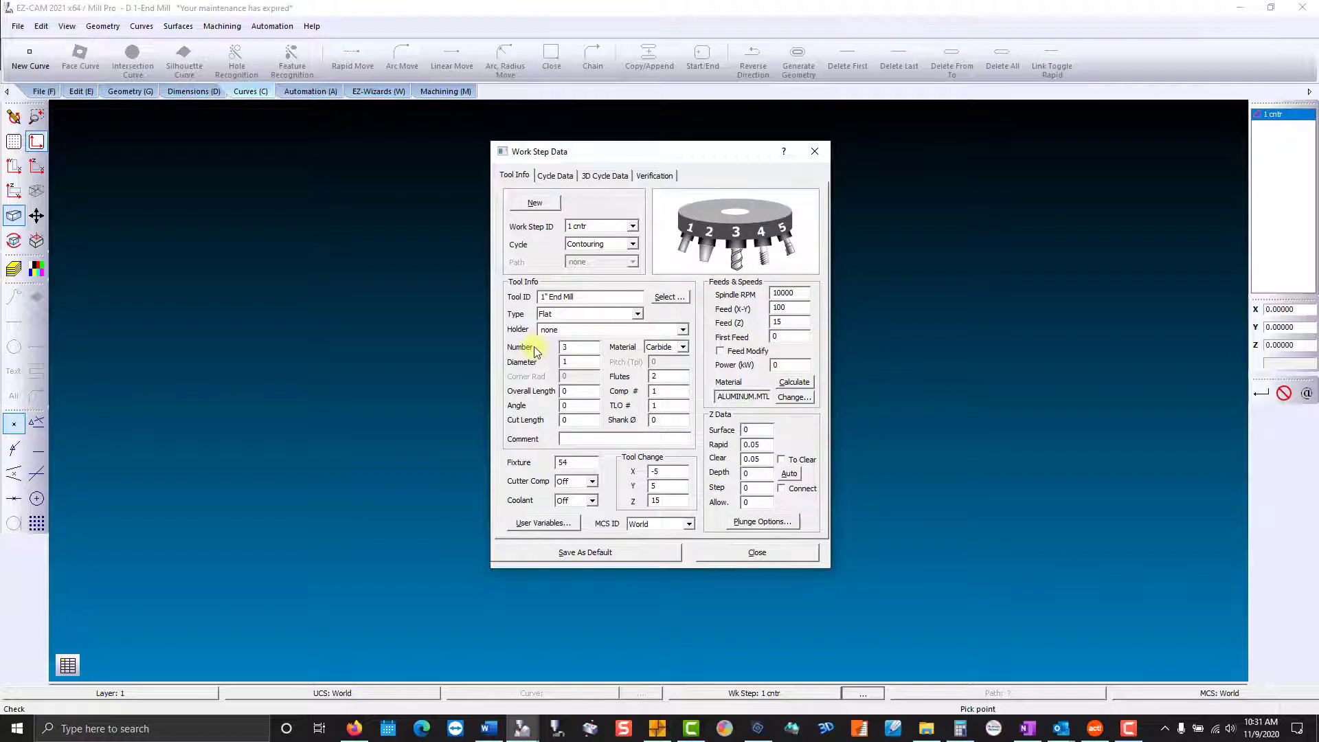
pyautogui.click(723, 548)
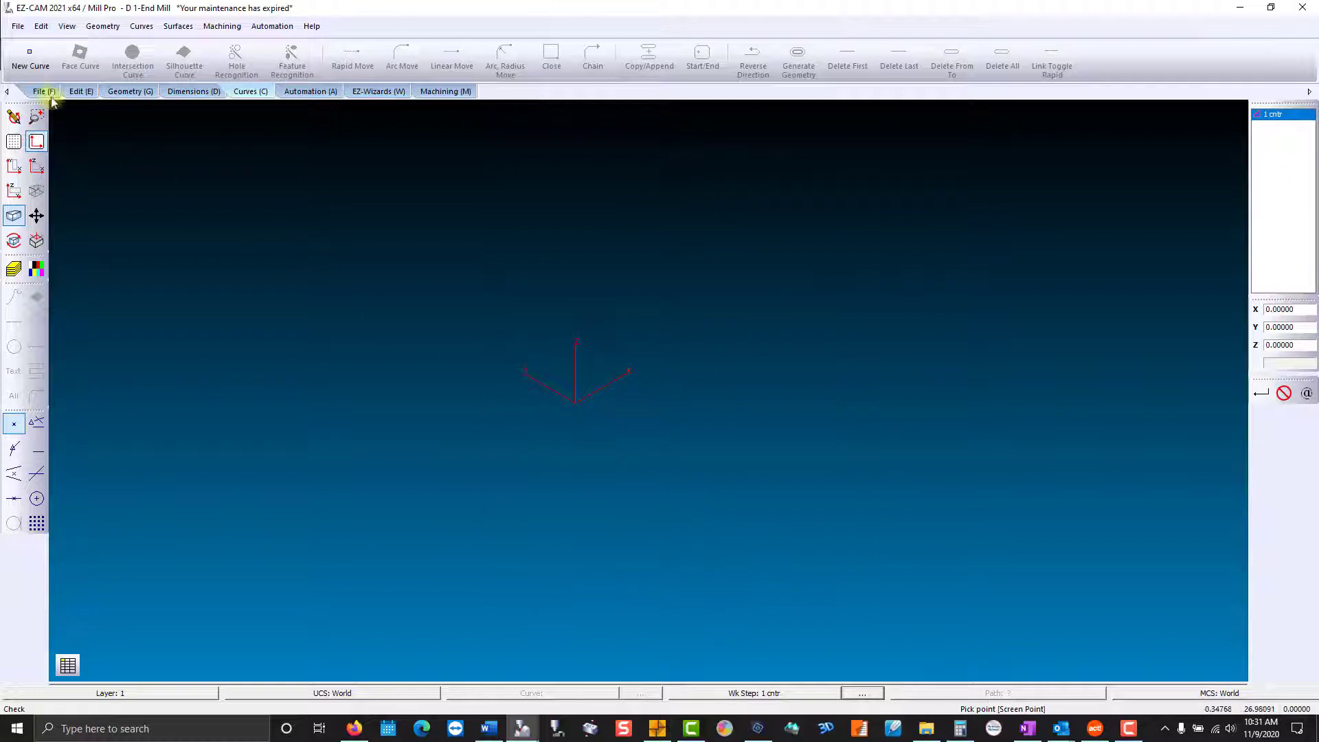
pyautogui.click(43, 92)
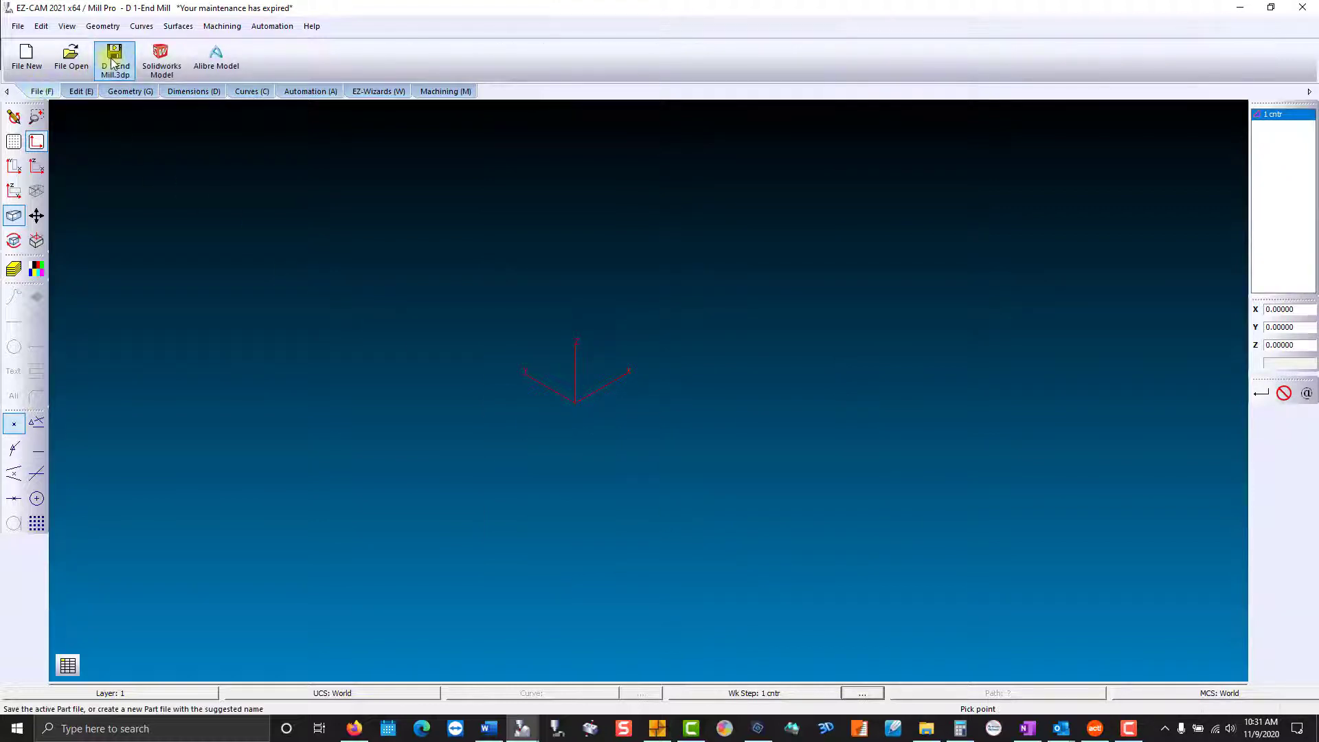
# - Switch to the Untitled drawing and start the Curve Machining Wizard on the diamond curve Crv1
pyautogui.click(522, 728)
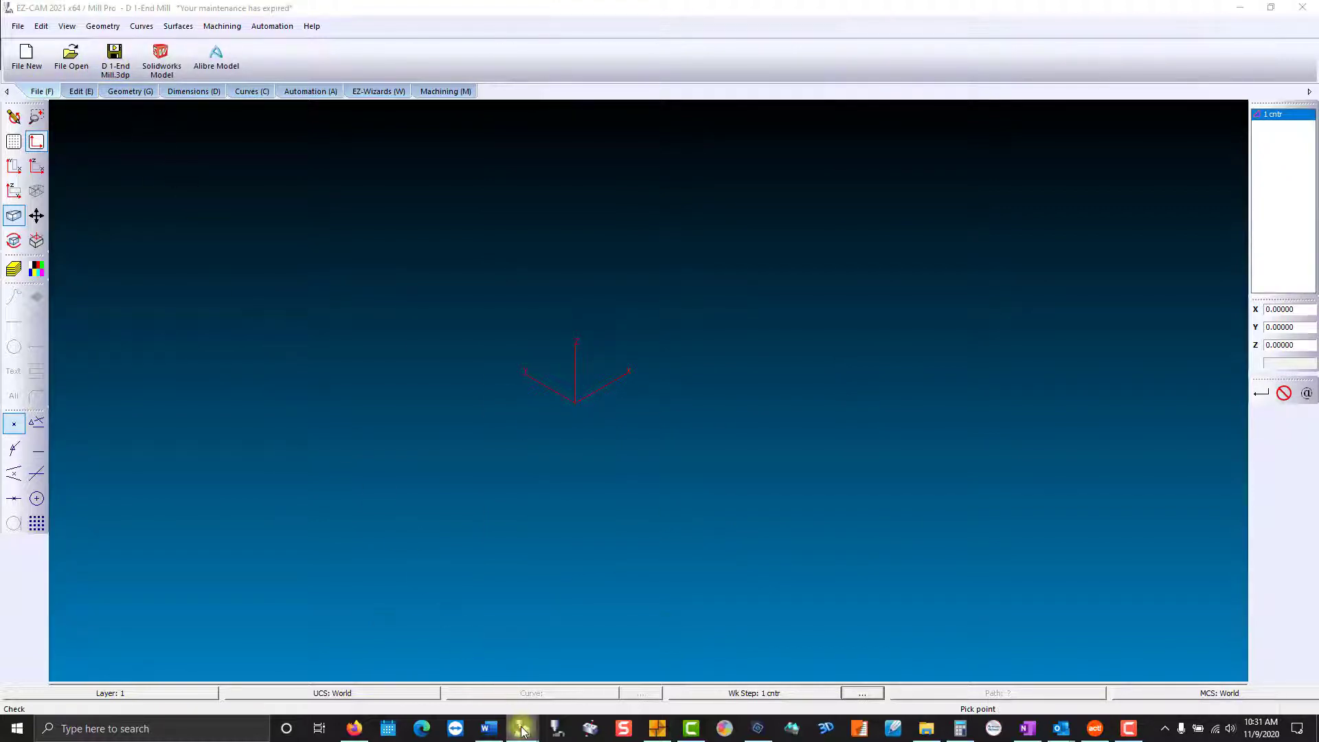
pyautogui.click(483, 687)
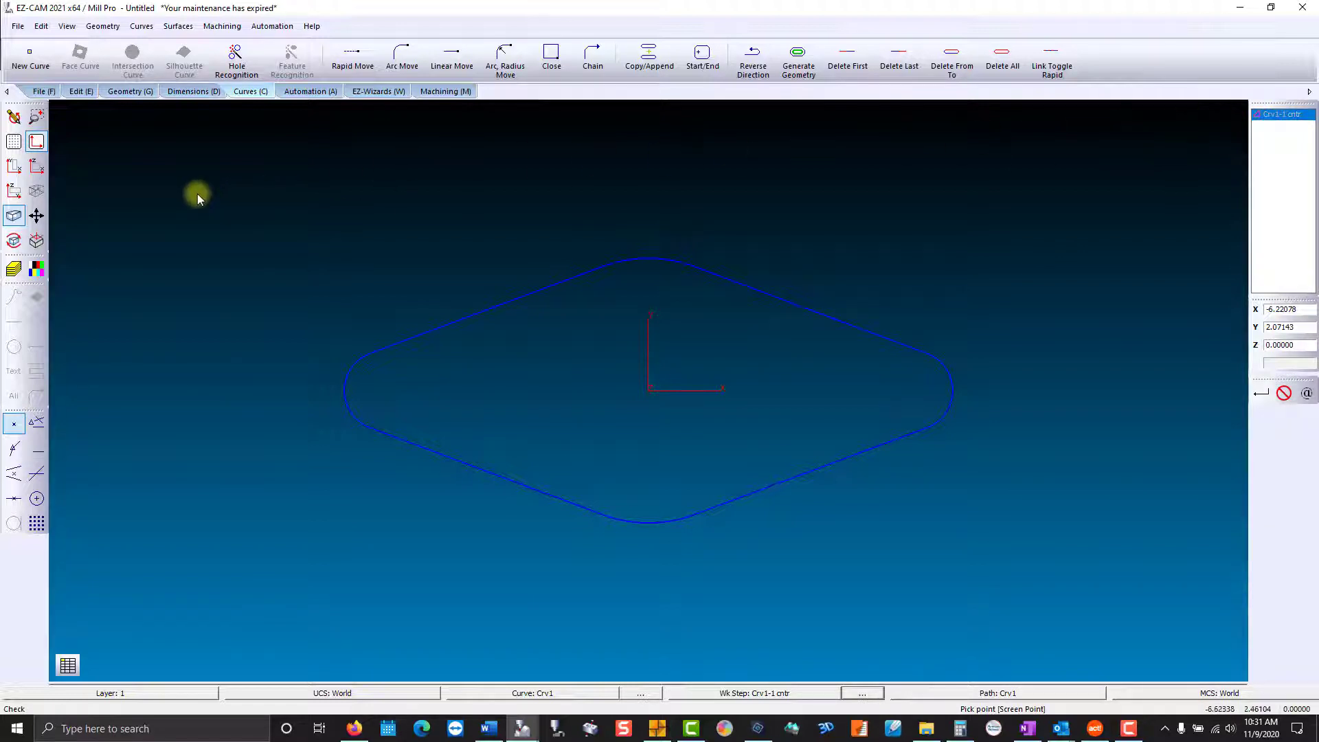
pyautogui.click(439, 331)
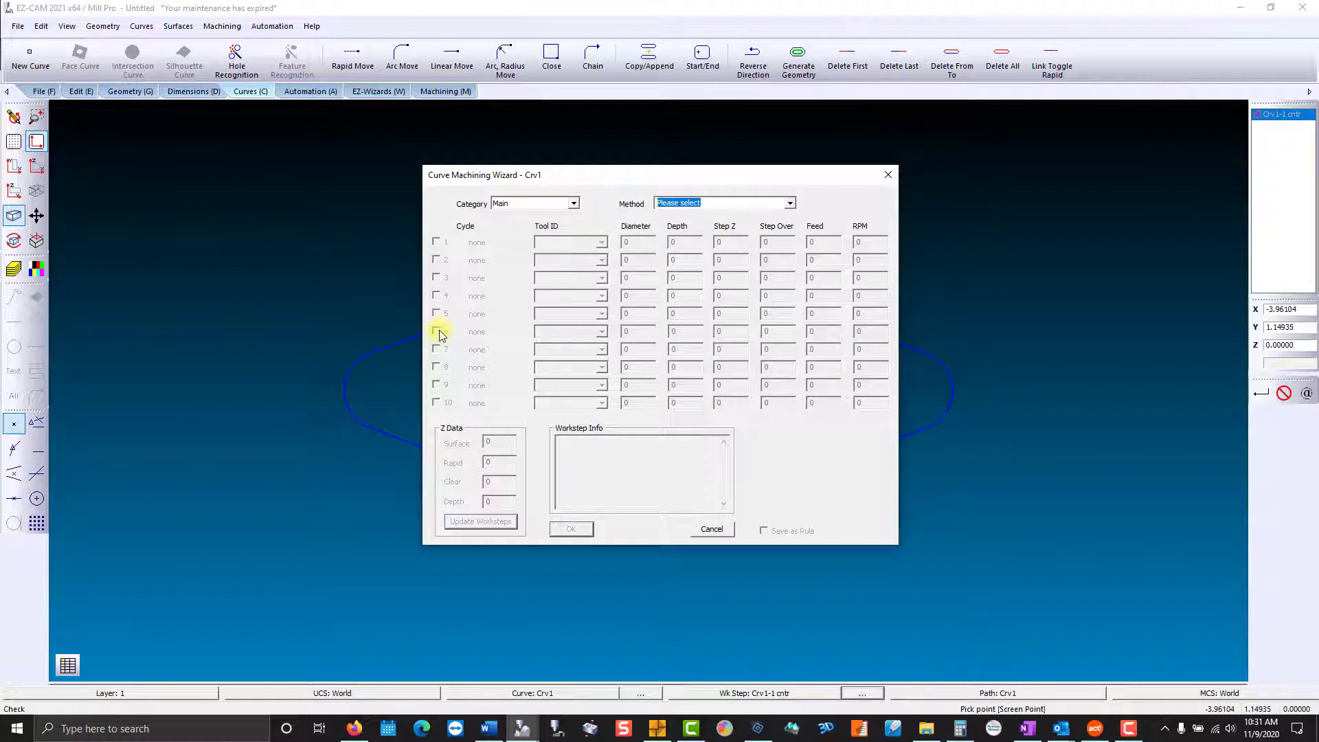
# - Apply the Haas-Contour D 1-End Mill method, then confirm Crv1-1 cntr uses 10000 RPM and tool 3
pyautogui.click(572, 203)
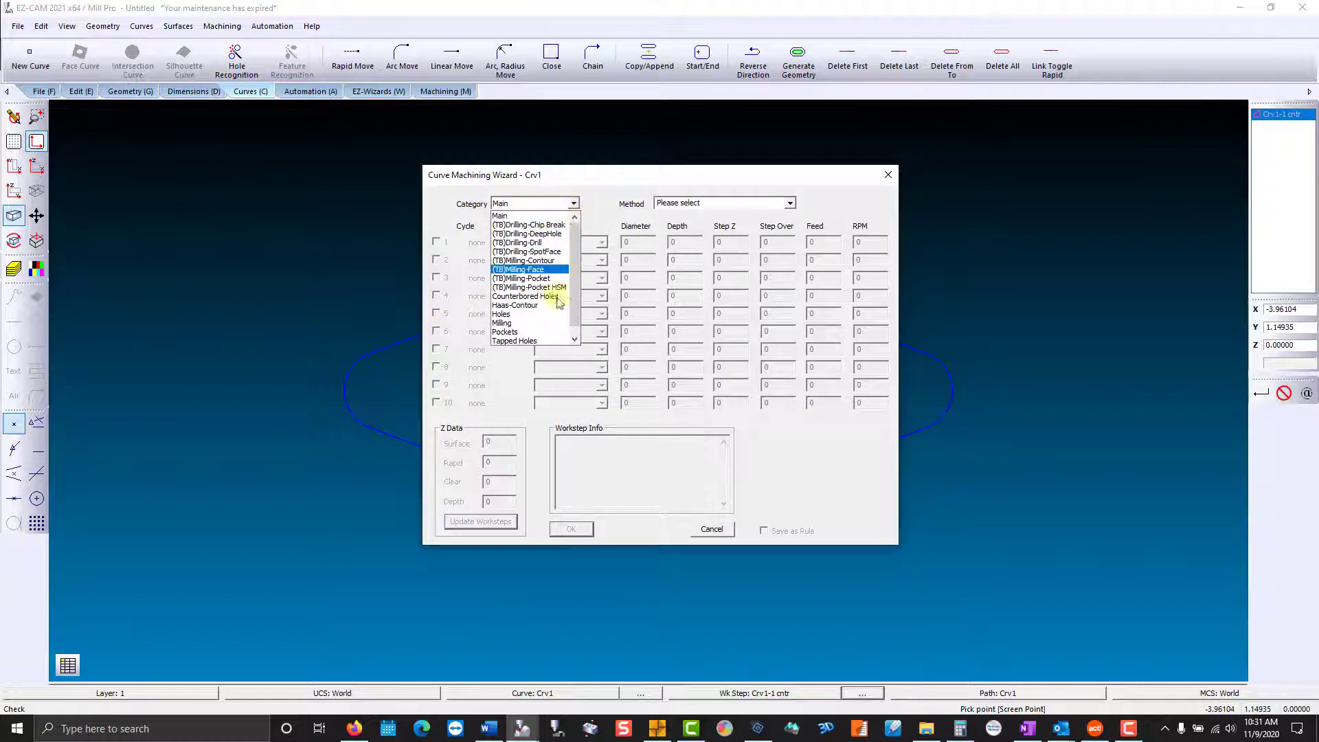
pyautogui.click(556, 306)
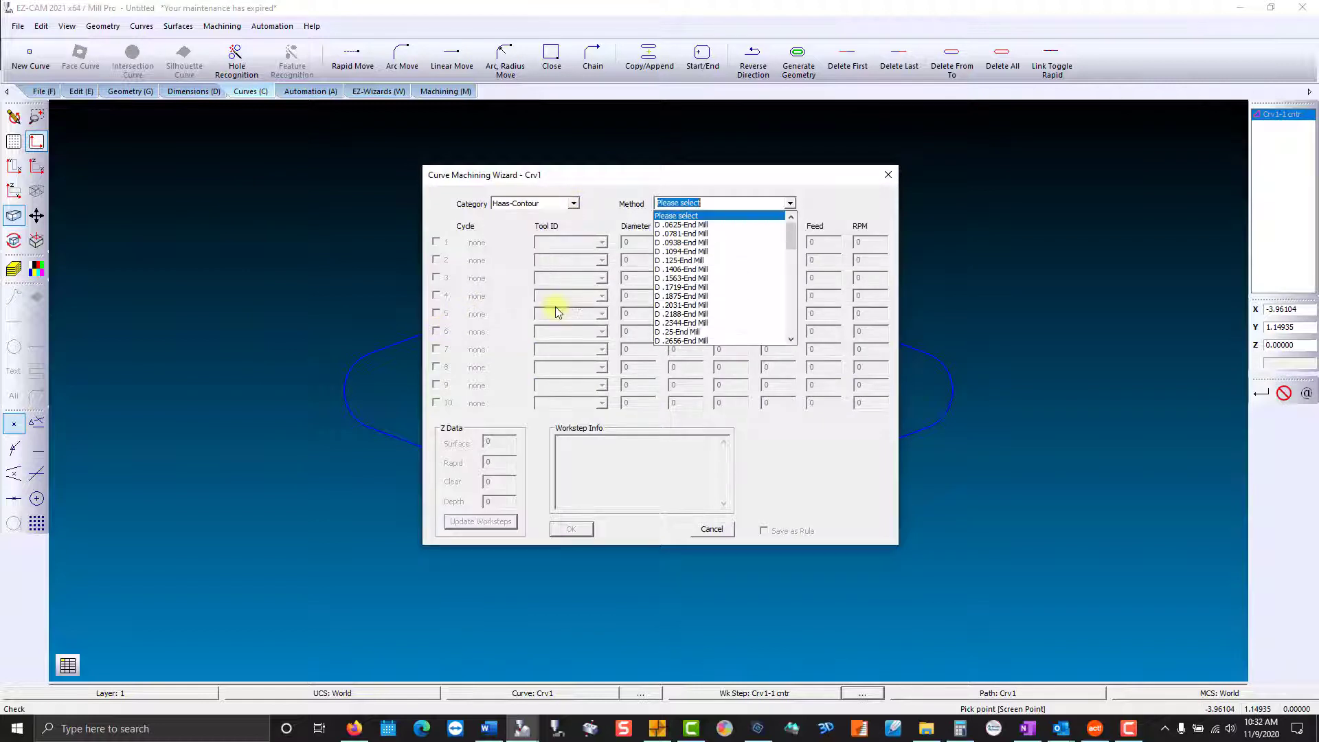
pyautogui.moveTo(794, 239); pyautogui.dragTo(791, 316)
pyautogui.click(691, 341)
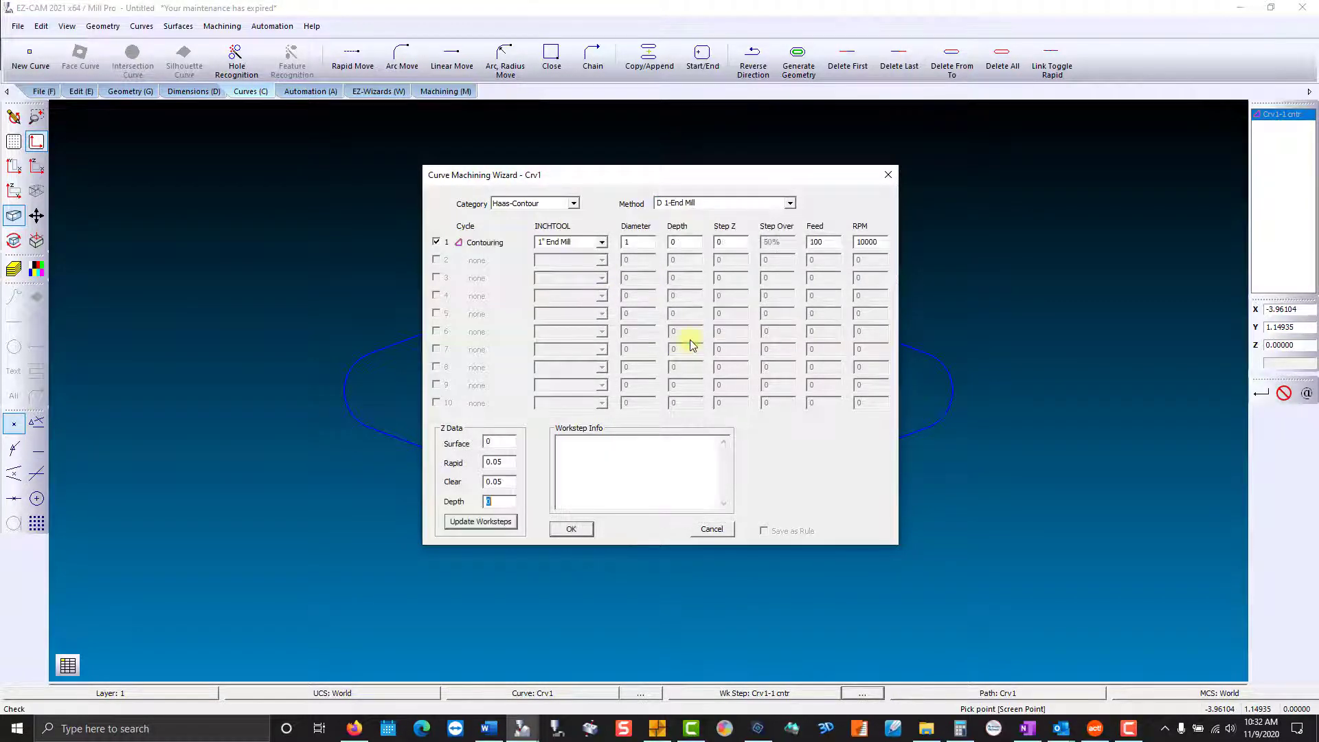
pyautogui.click(566, 529)
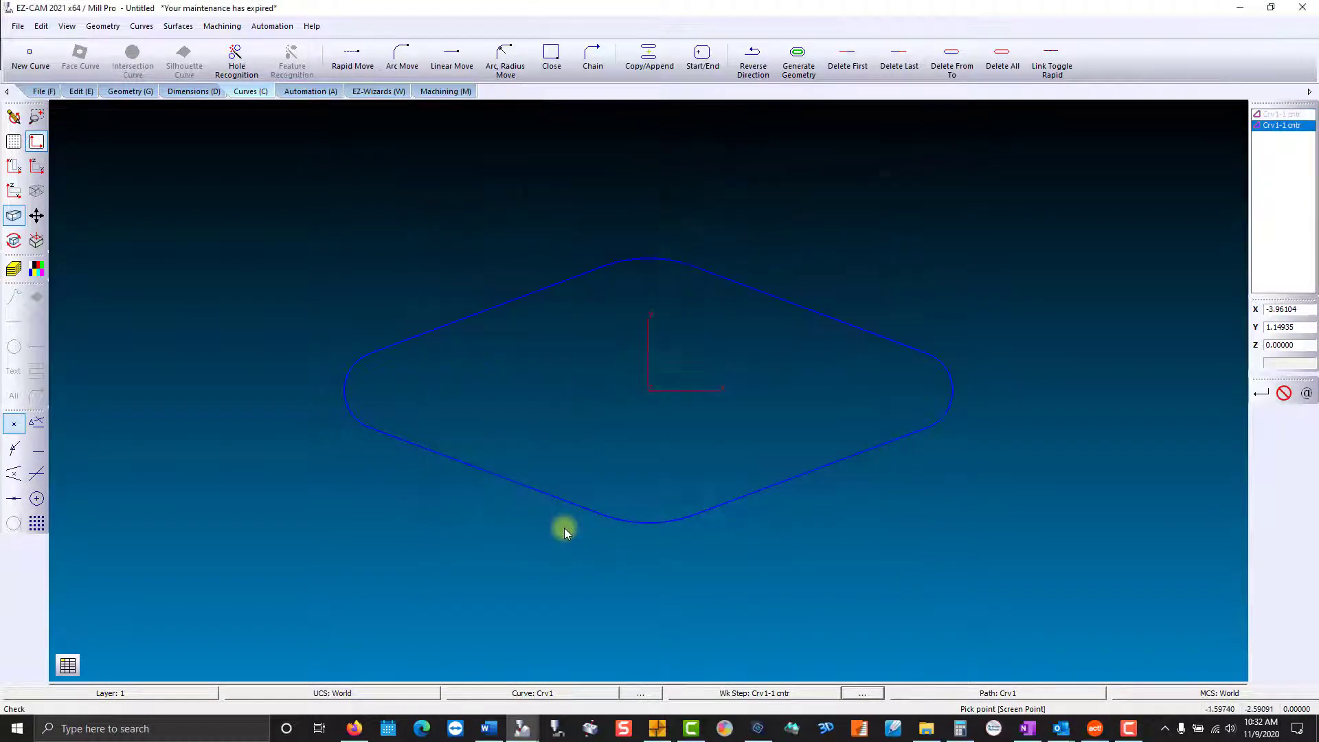
pyautogui.click(1267, 126)
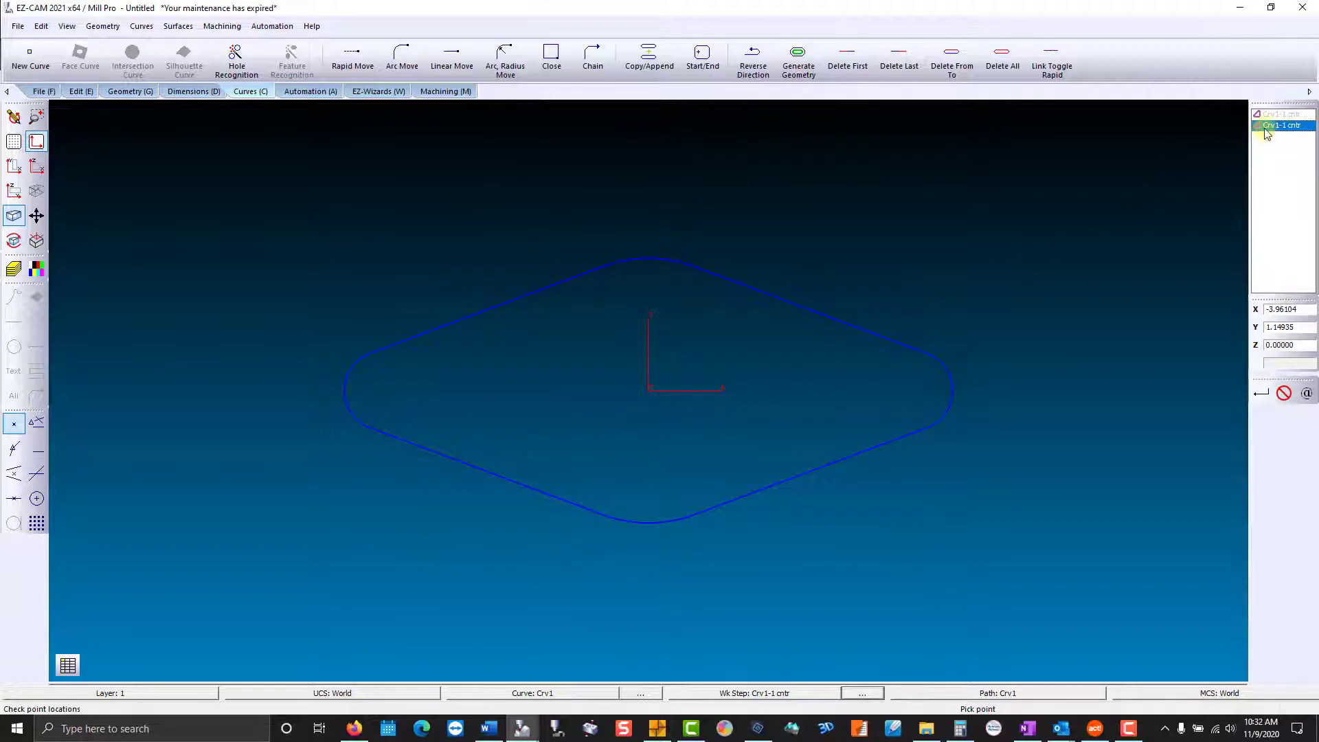
pyautogui.doubleClick(1266, 127)
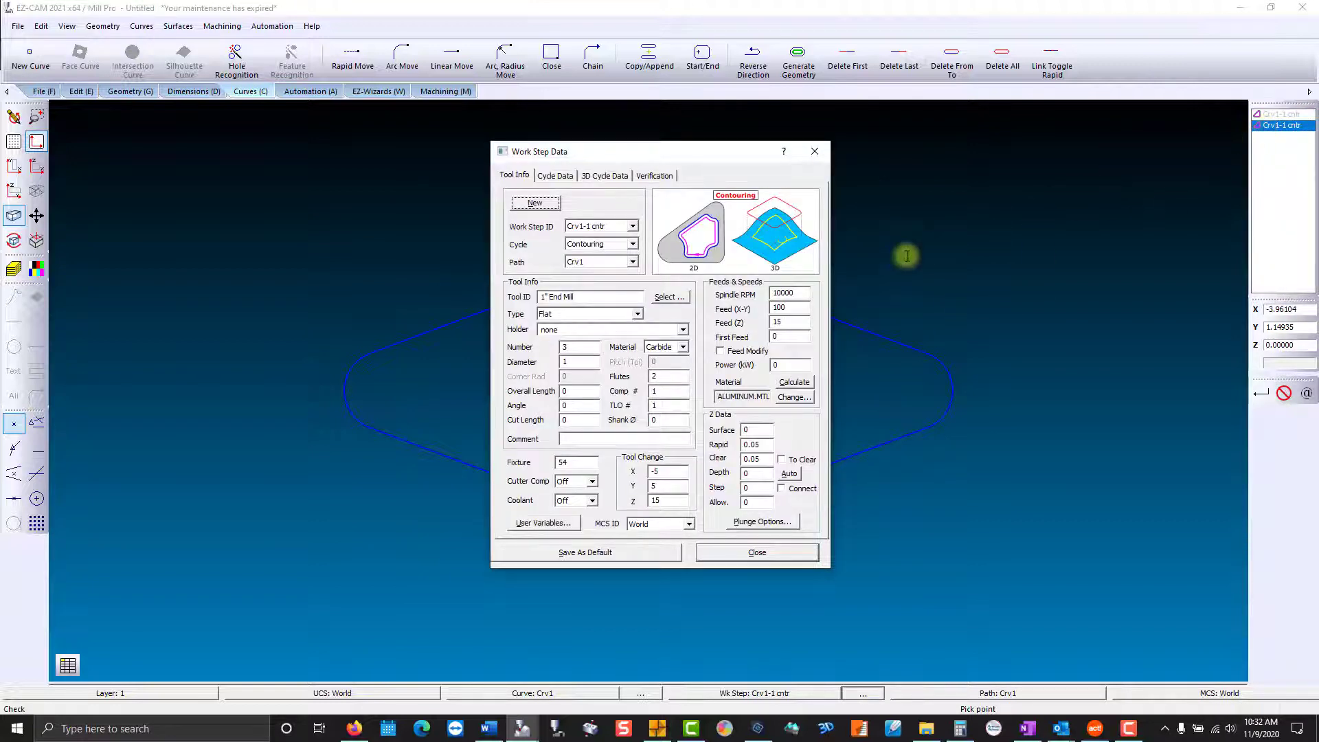